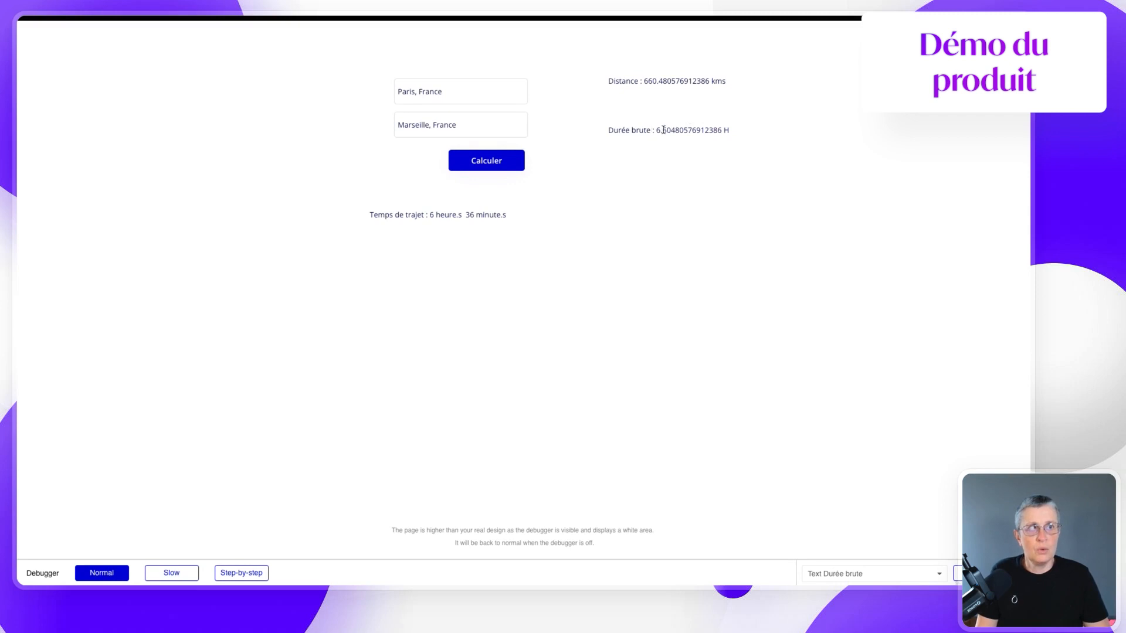
- Examine the raw duration and the travel time in hours and minutes for the Paris to Marseille trip
left_click_drag(657, 130, 706, 132)
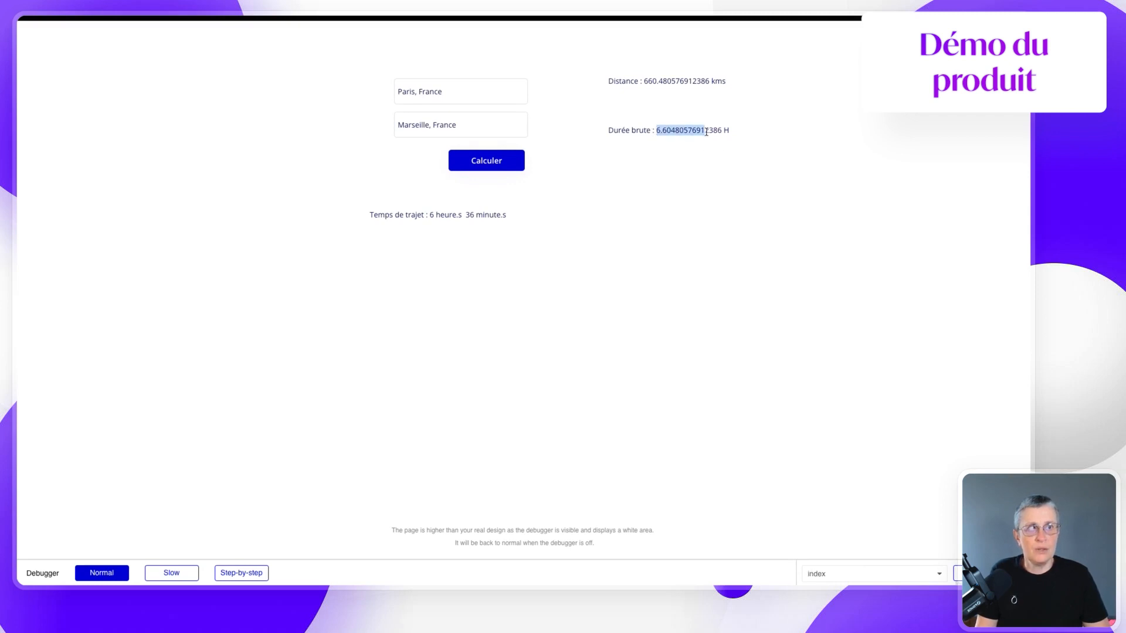
left_click(679, 195)
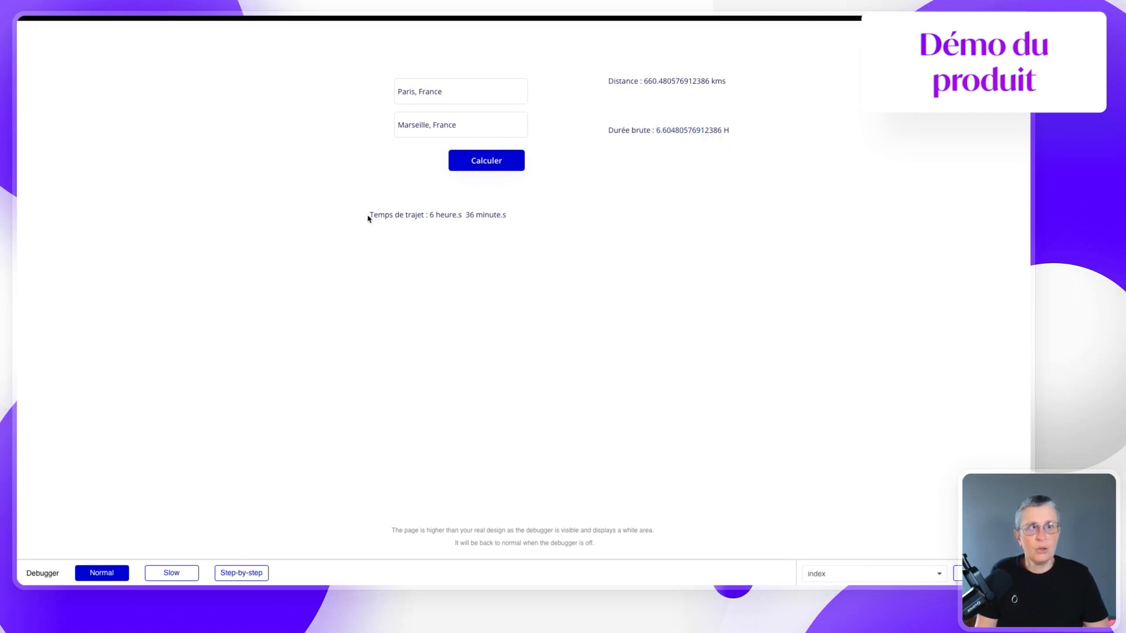
left_click_drag(369, 216, 513, 214)
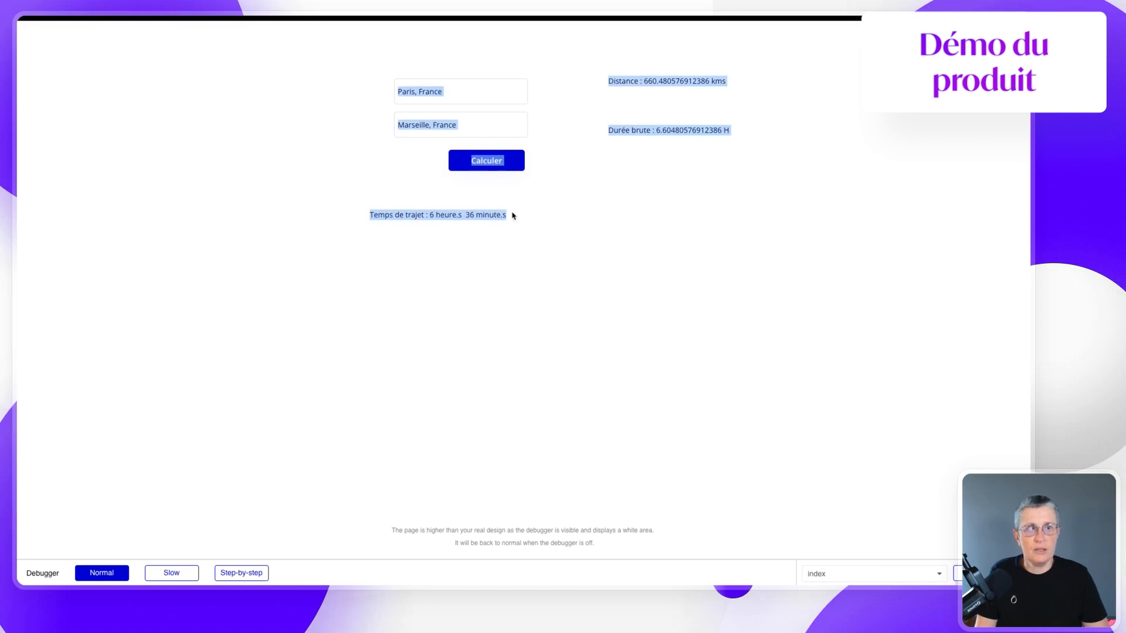
left_click(527, 220)
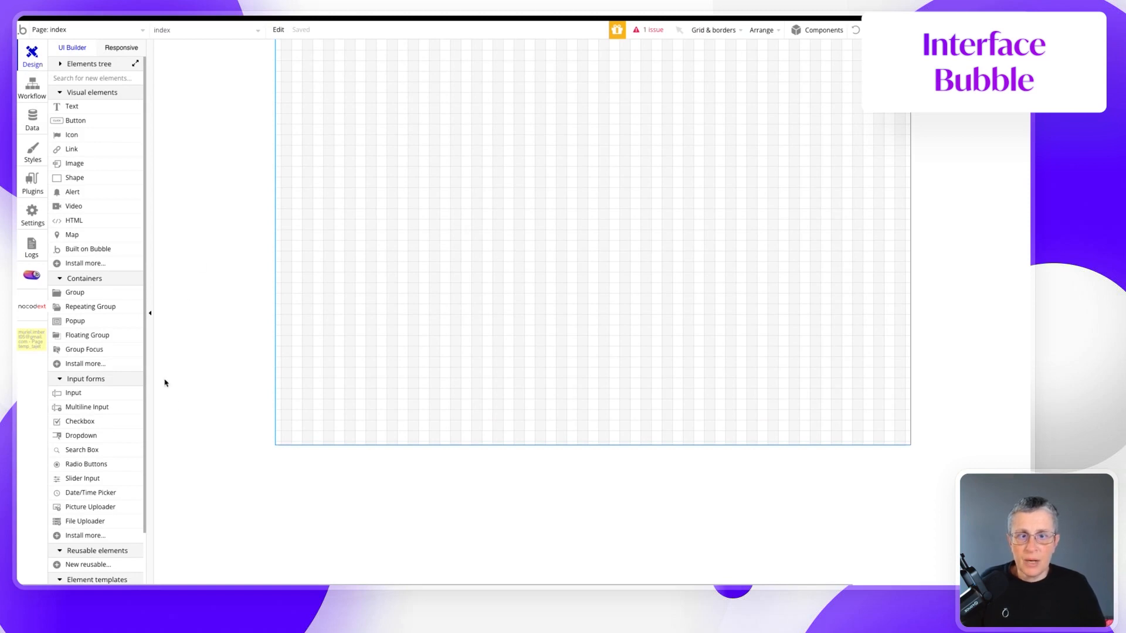
- Draw a search box about 315 px wide in the upper part of the index page, with the placeholder Départ
left_click(78, 450)
mouse_move(472, 106)
left_mouse_down()
mouse_move(585, 143)
mouse_move(645, 141)
mouse_move(633, 137)
left_mouse_up()
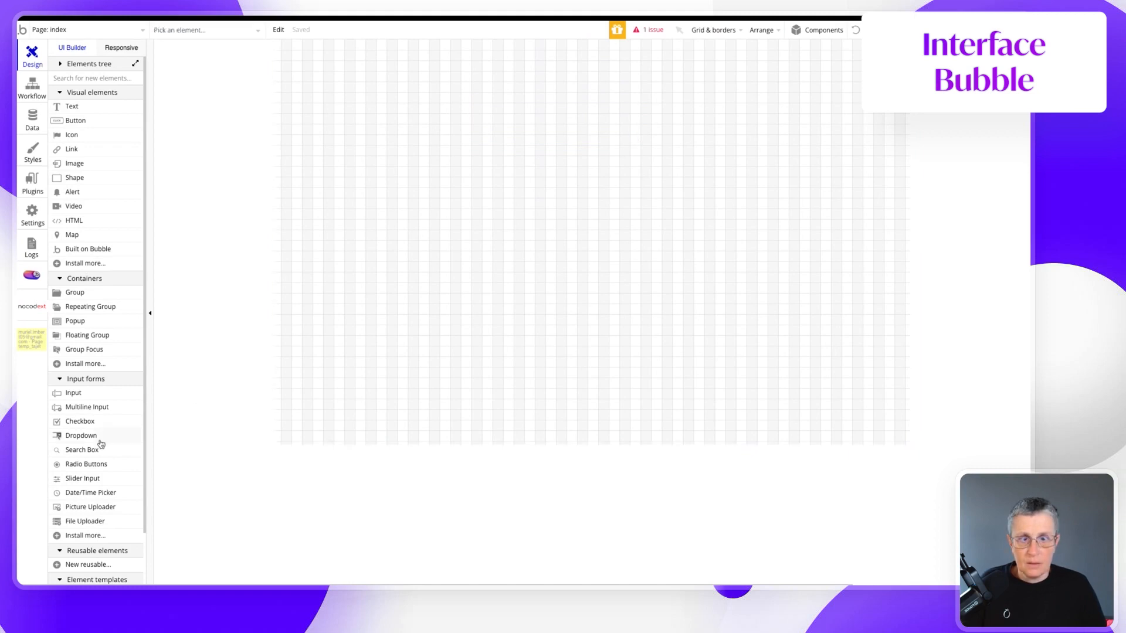
left_click(78, 451)
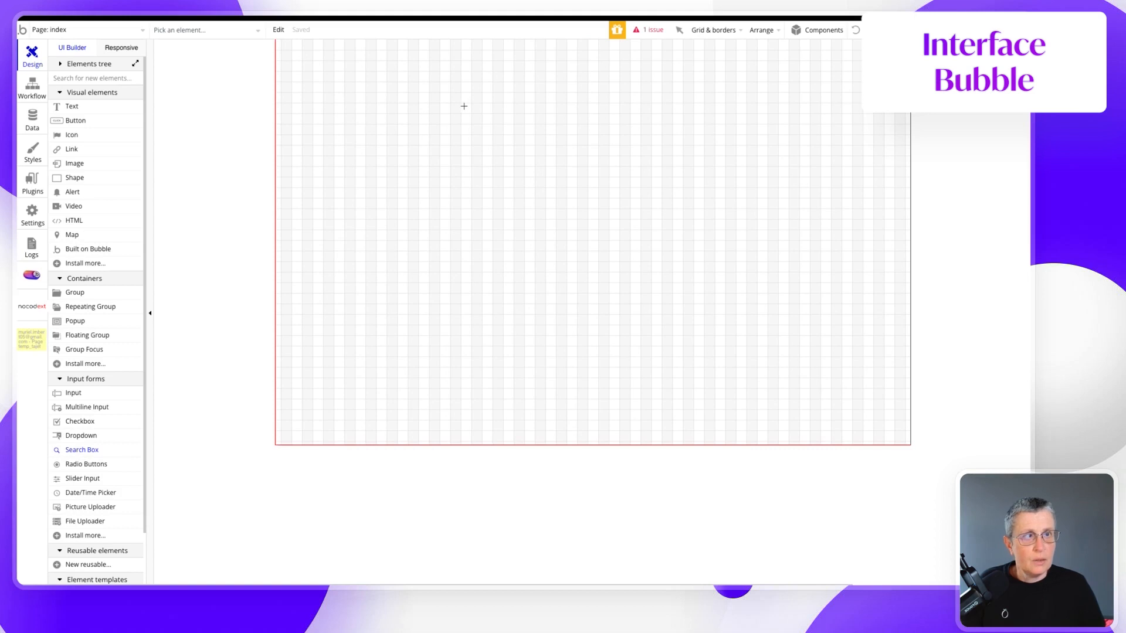
left_click_drag(462, 104, 629, 134)
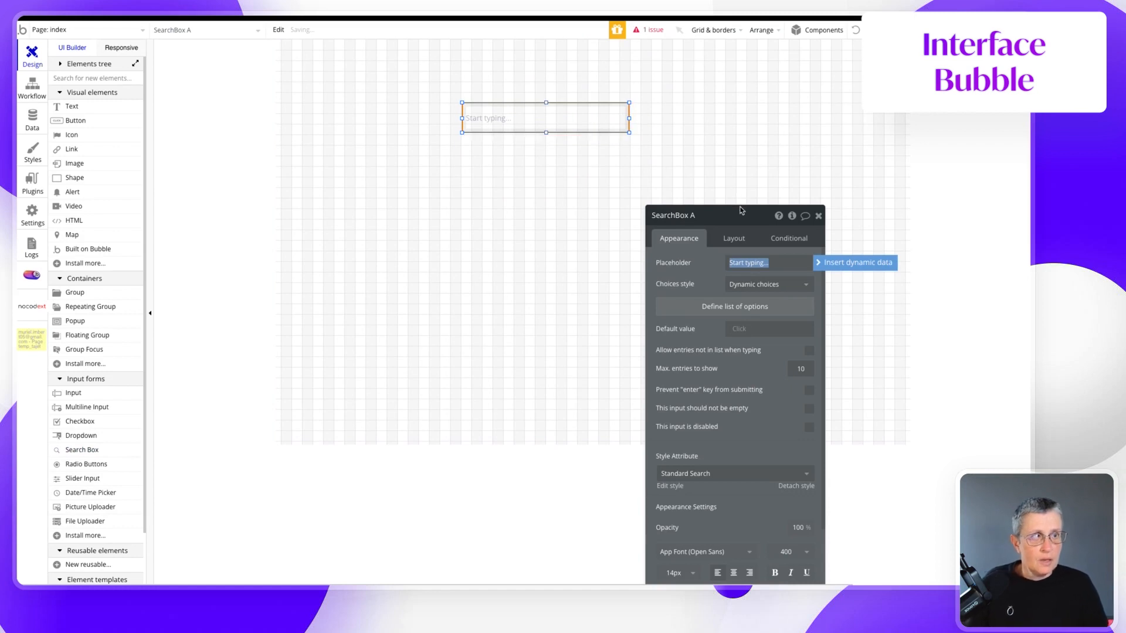
type("Départ")
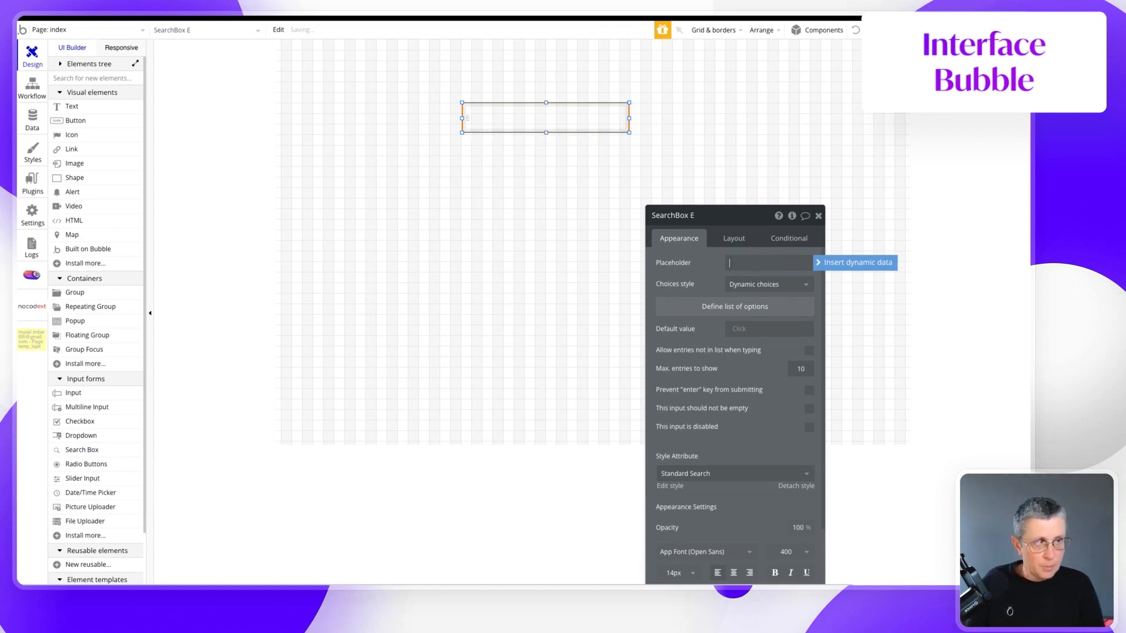
- Set the Départ search box's choices style to Geographic places and require that it not be empty
left_click(756, 284)
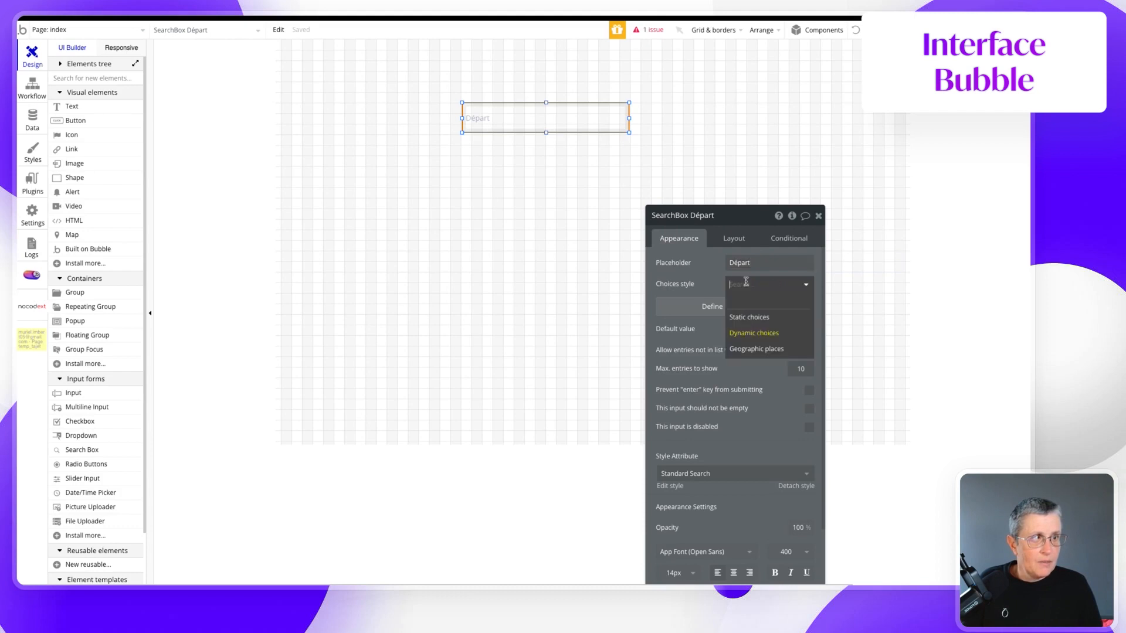
left_click(745, 349)
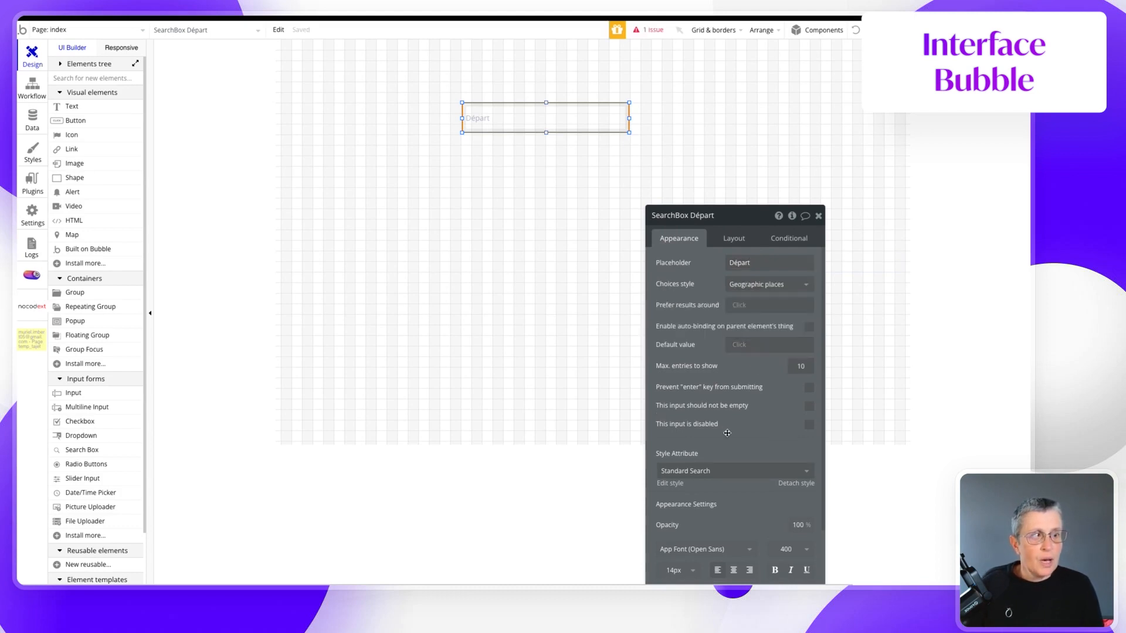
left_click(808, 406)
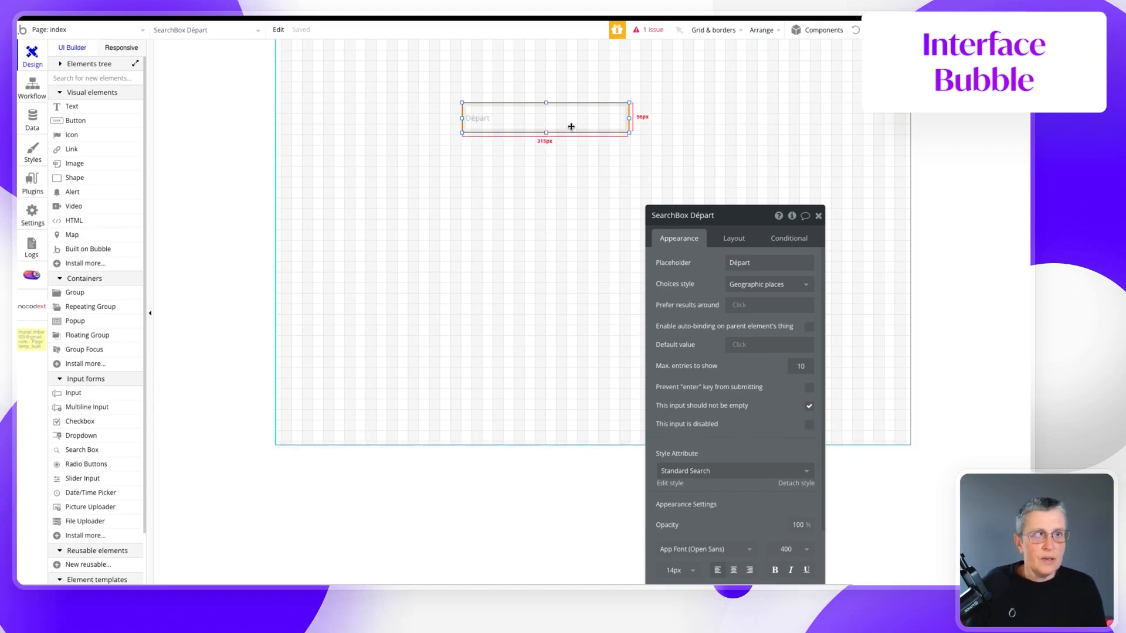
- Duplicate the Départ search box, place the copy directly below it and set its placeholder to Arrivée
key("ctrl+c")
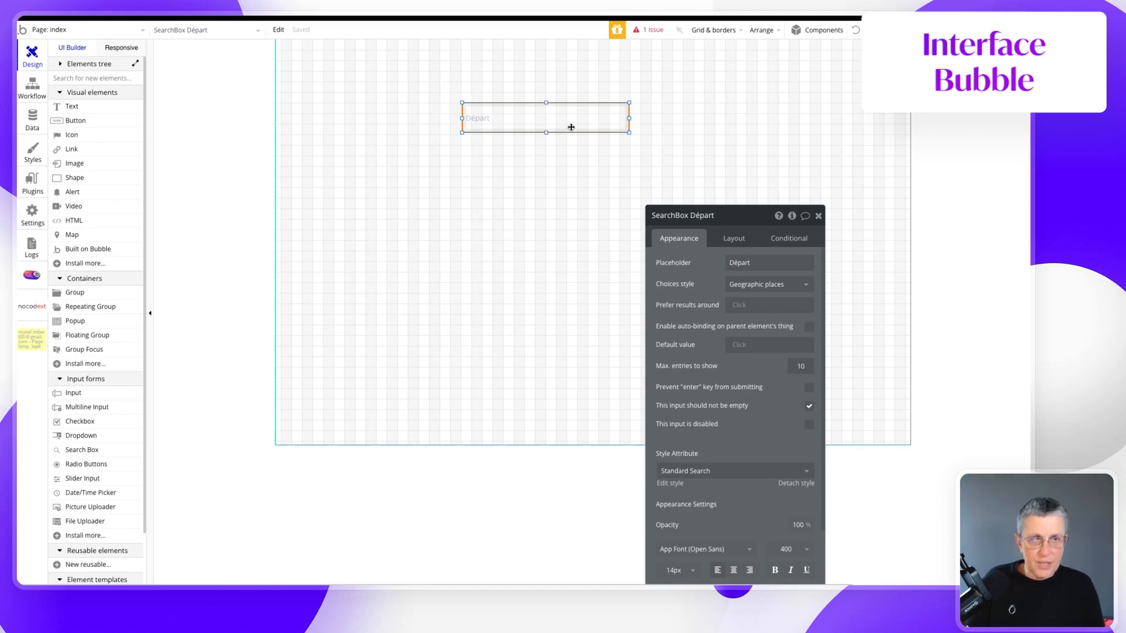
key("ctrl+v")
left_click_drag(570, 125, 563, 160)
left_click(740, 263)
double_click(739, 263)
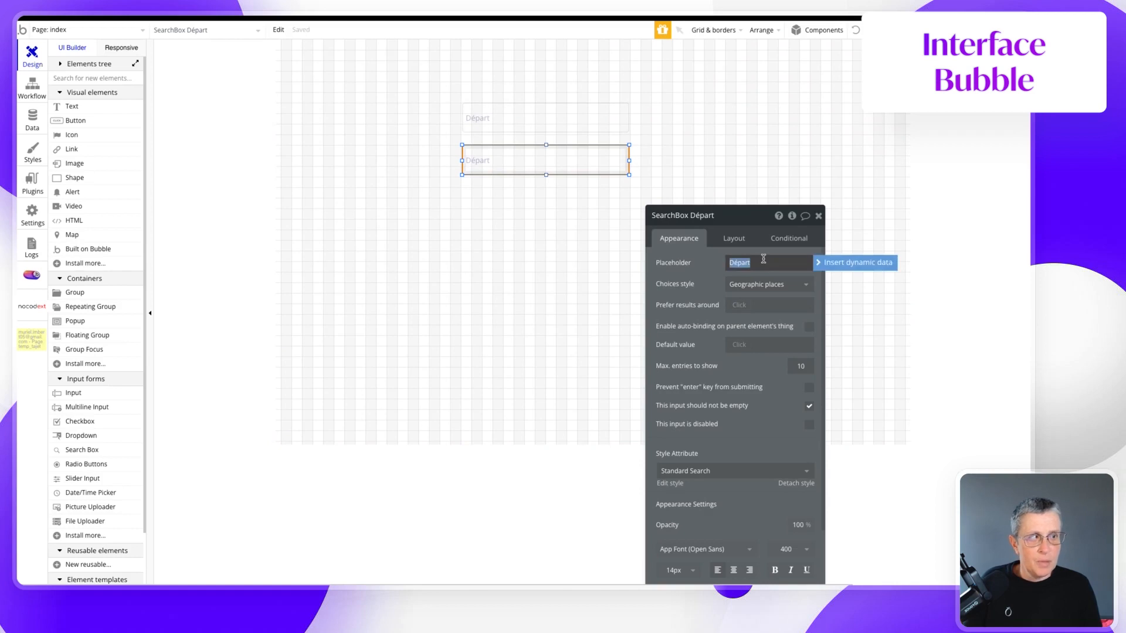
type("Arrivée")
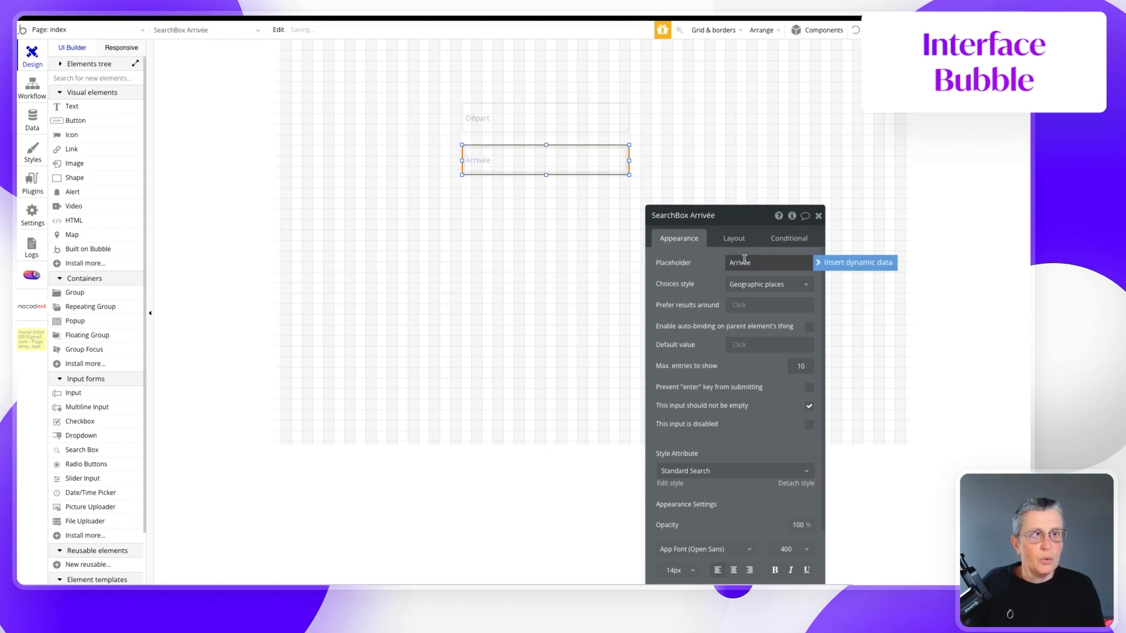
left_click(722, 284)
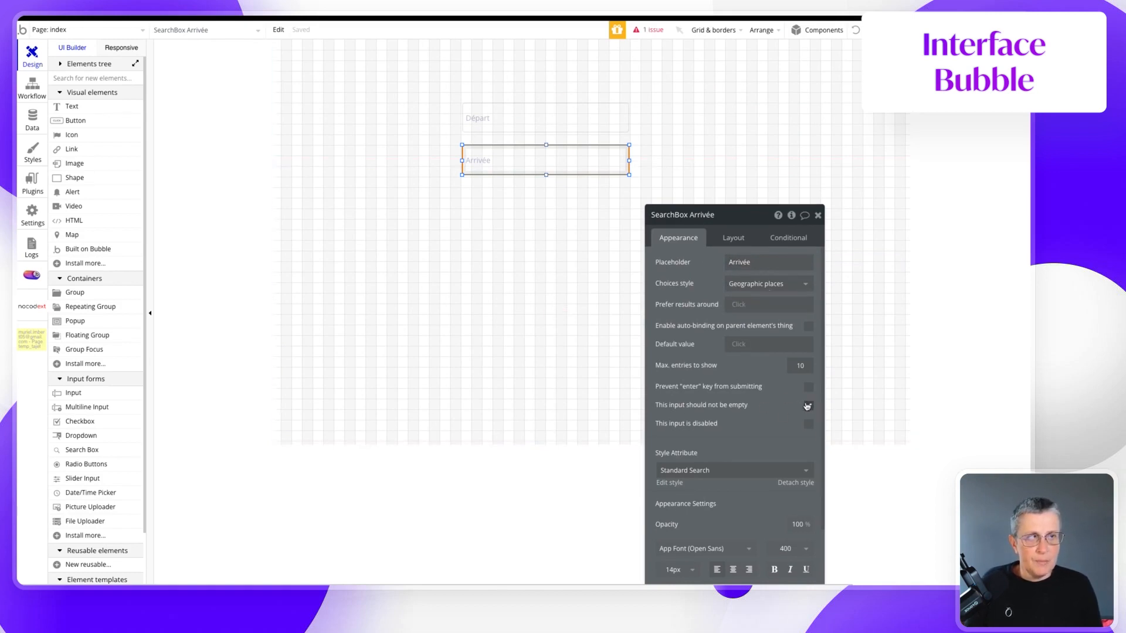
left_click(701, 157)
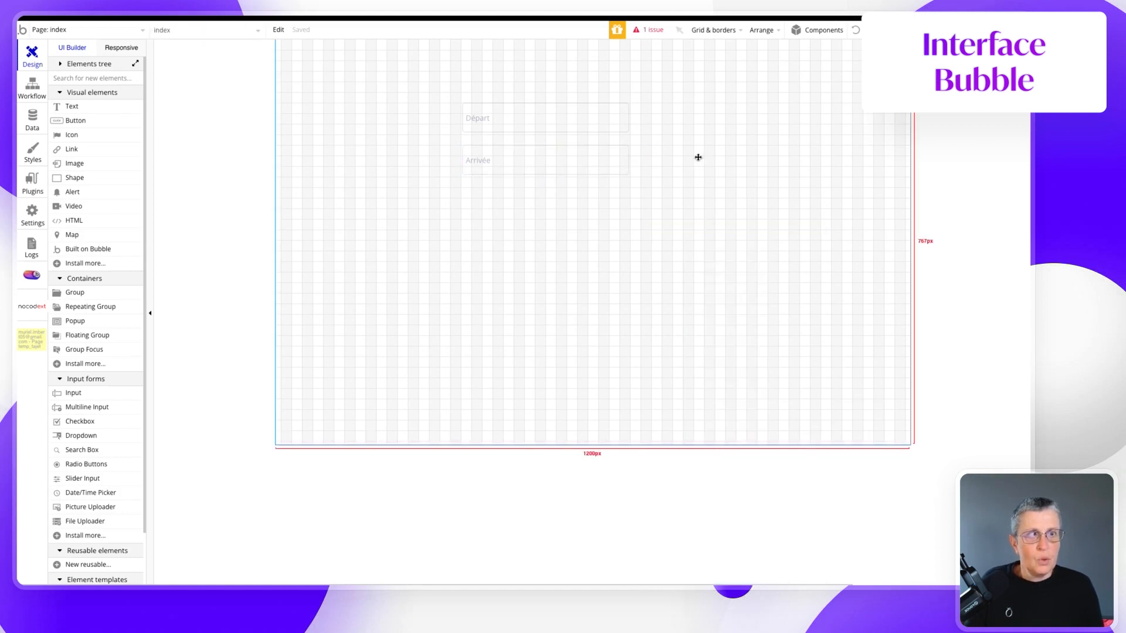
- Review the app's reported issue and locate the Google Geocode and Google Map API key fields in the general settings
left_click(661, 34)
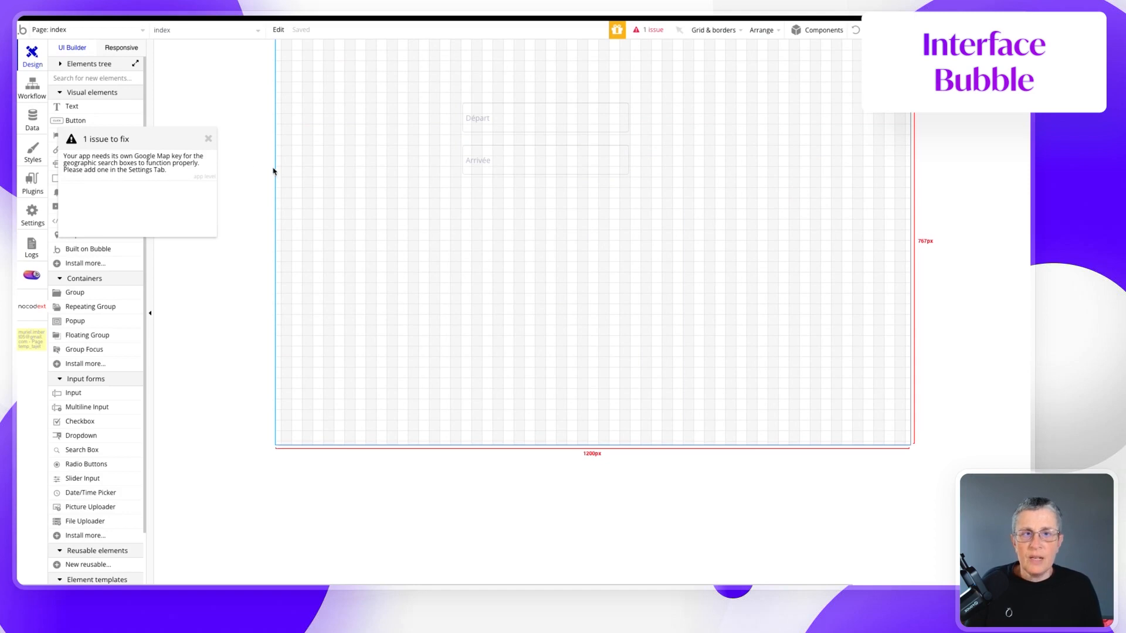
left_click_drag(167, 144, 362, 157)
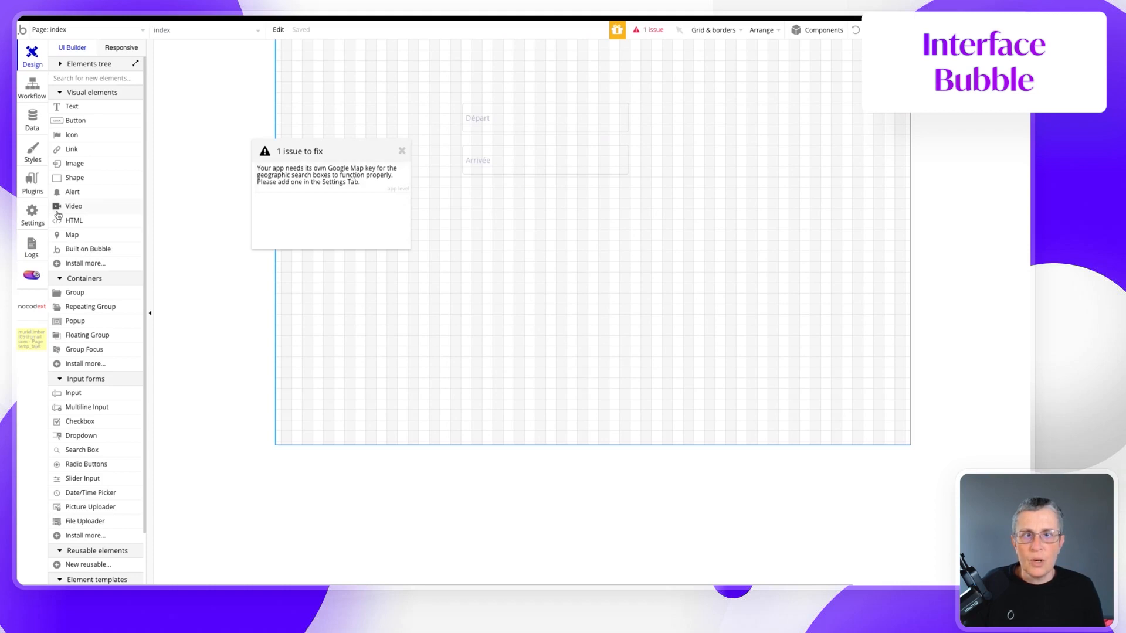
left_click(34, 218)
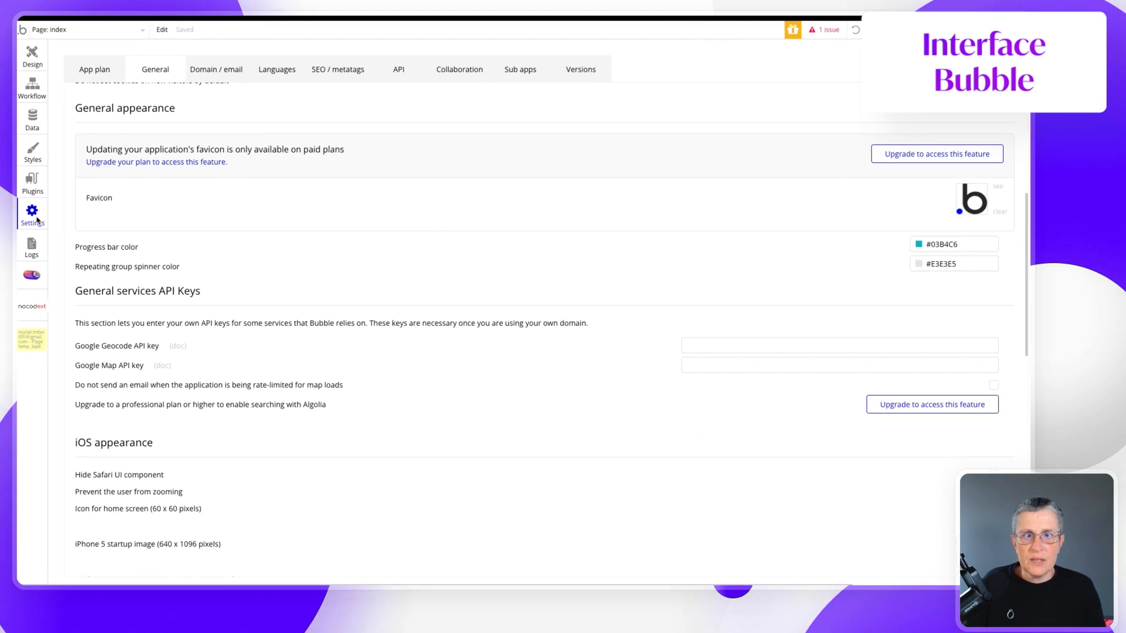
scroll(150, 340, "down", 5)
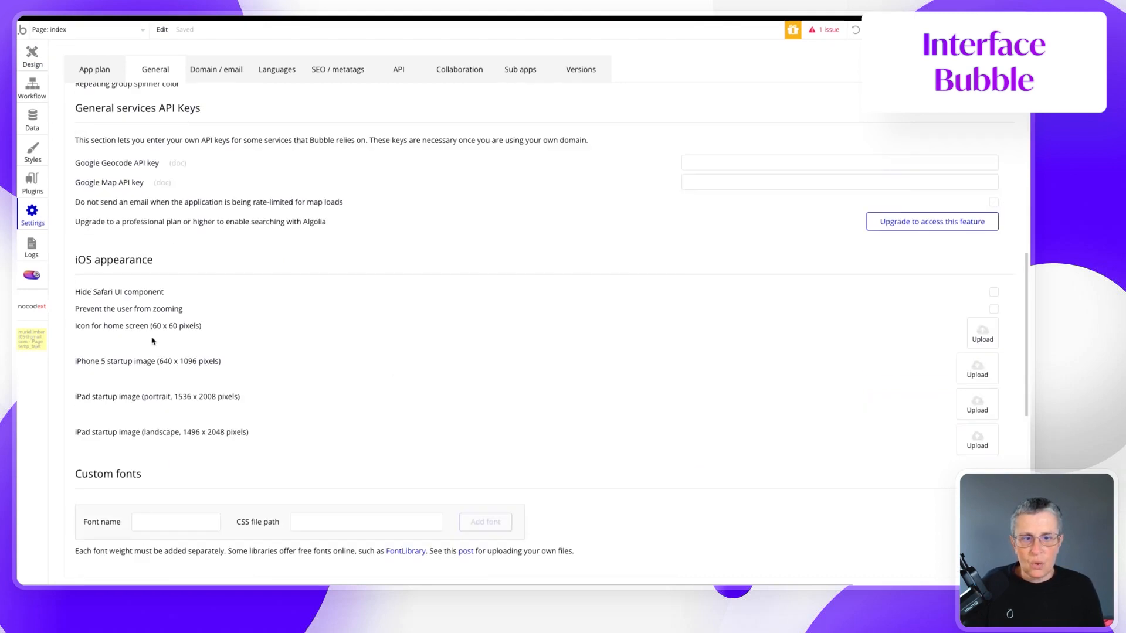
scroll(153, 340, "up", 5)
scroll(151, 341, "up", 1)
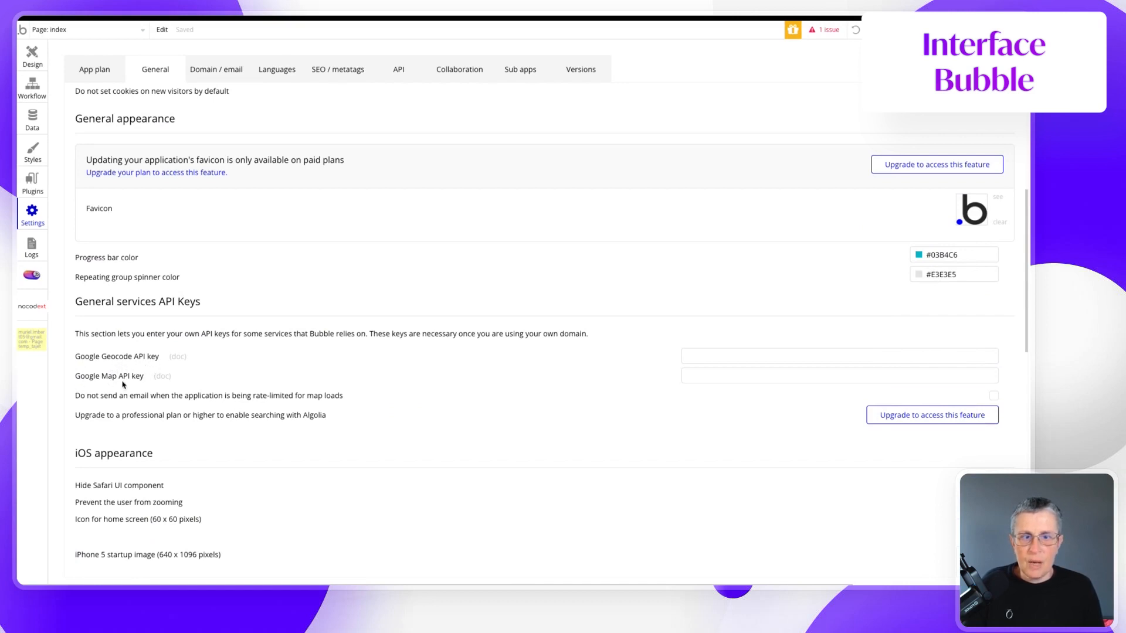
- Read the Google Geocode key documentation on enabling the required Google APIs and creating and restricting the keys
left_click(179, 361)
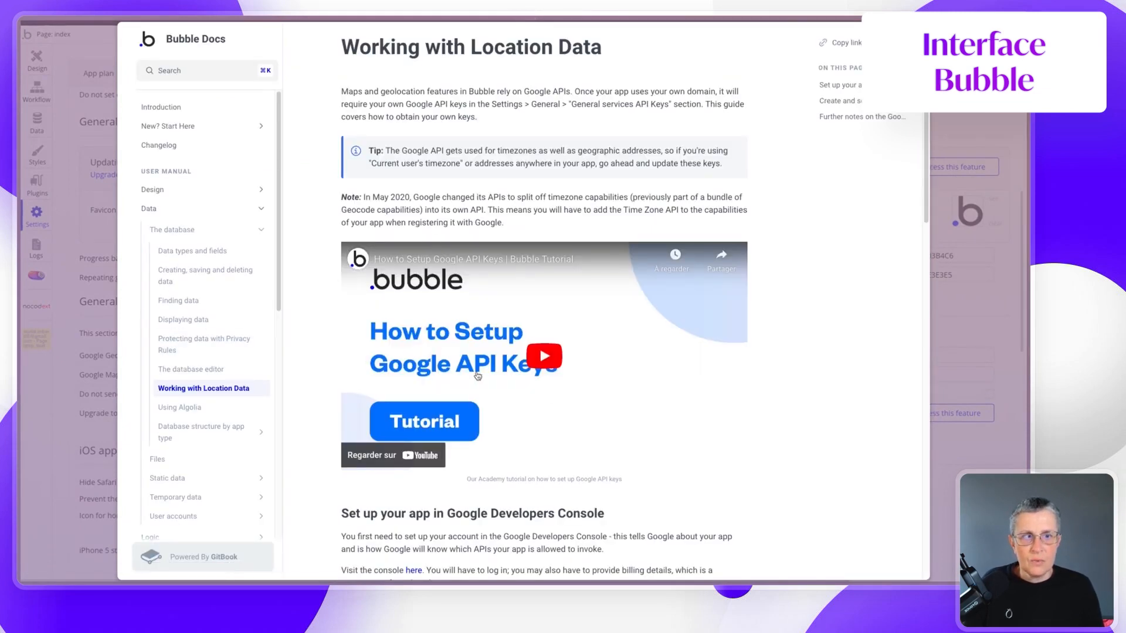
scroll(845, 348, "down", 5)
scroll(839, 351, "down", 2)
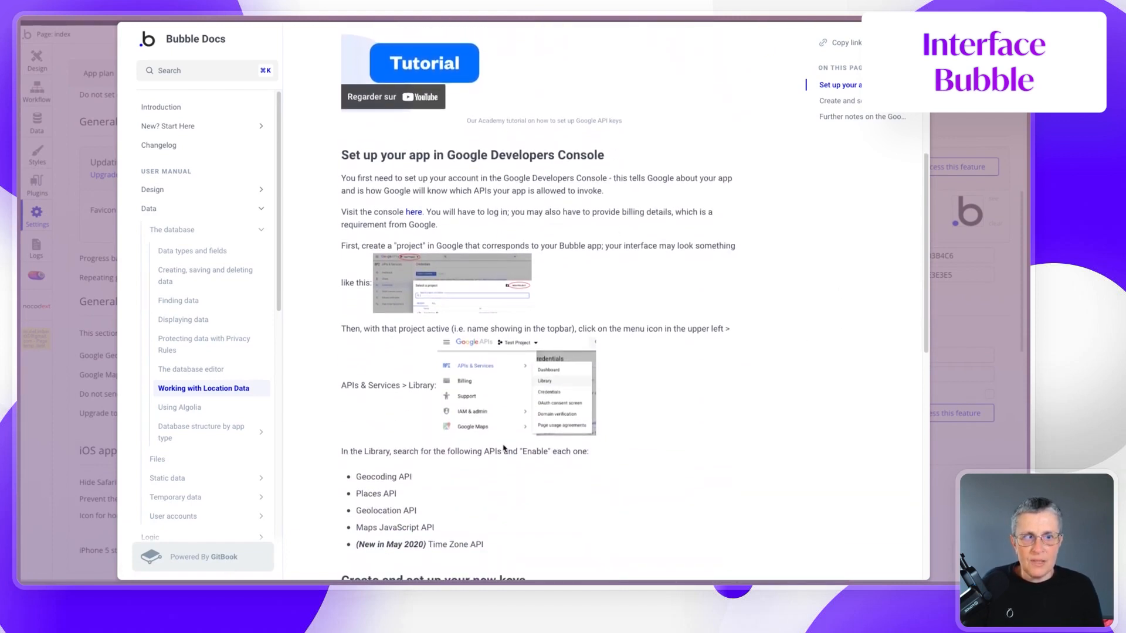
scroll(664, 360, "down", 2)
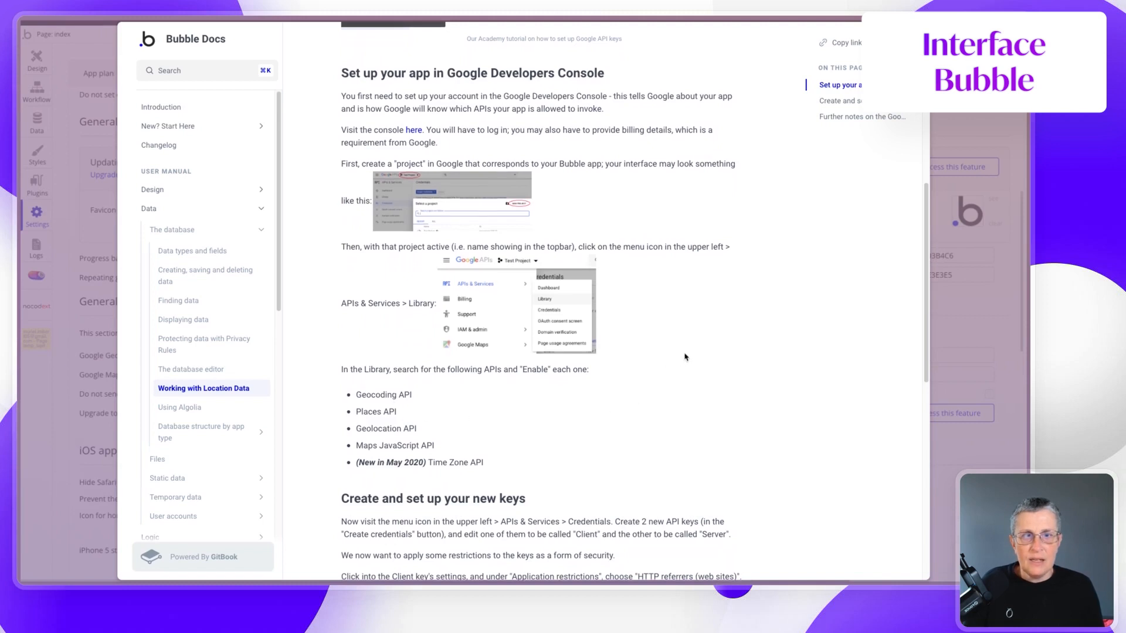
scroll(685, 356, "down", 1)
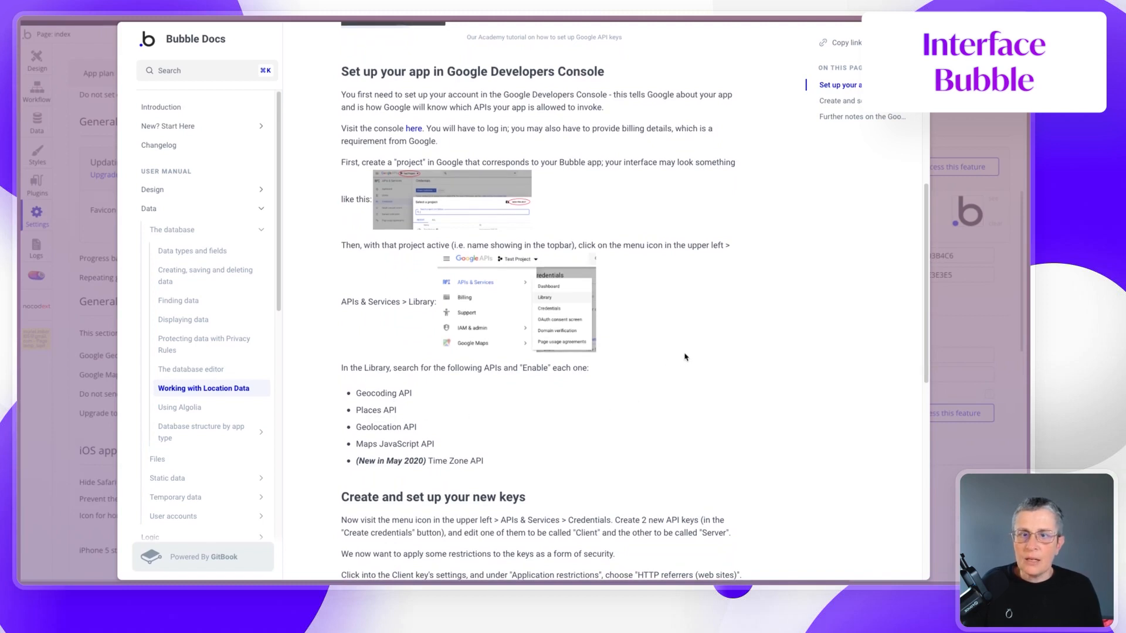
scroll(685, 357, "down", 3)
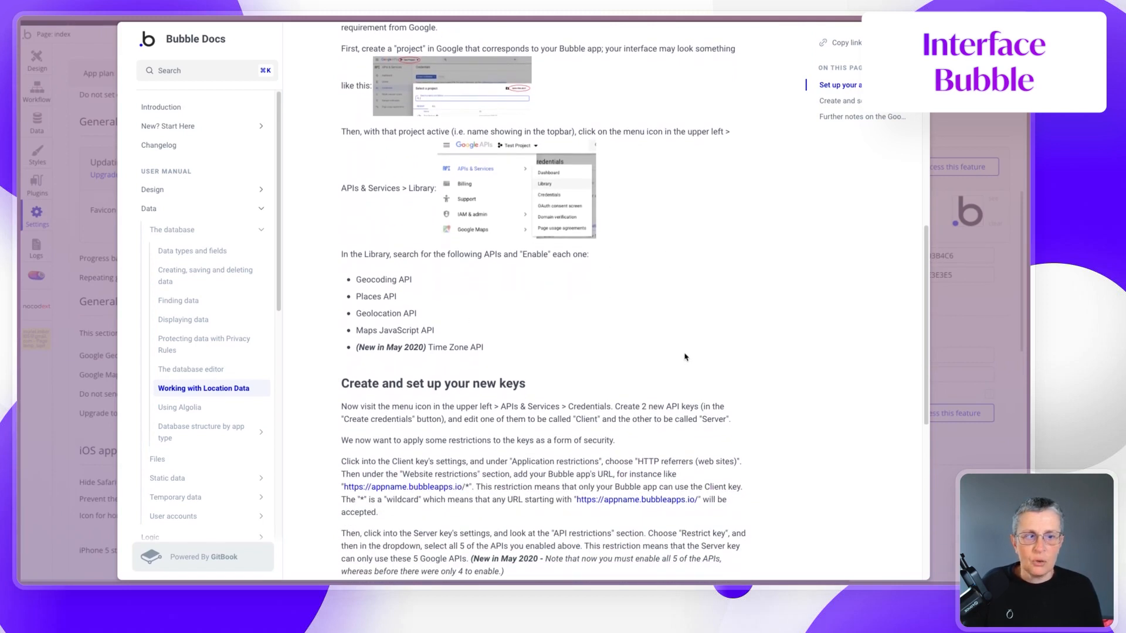
scroll(684, 355, "down", 3)
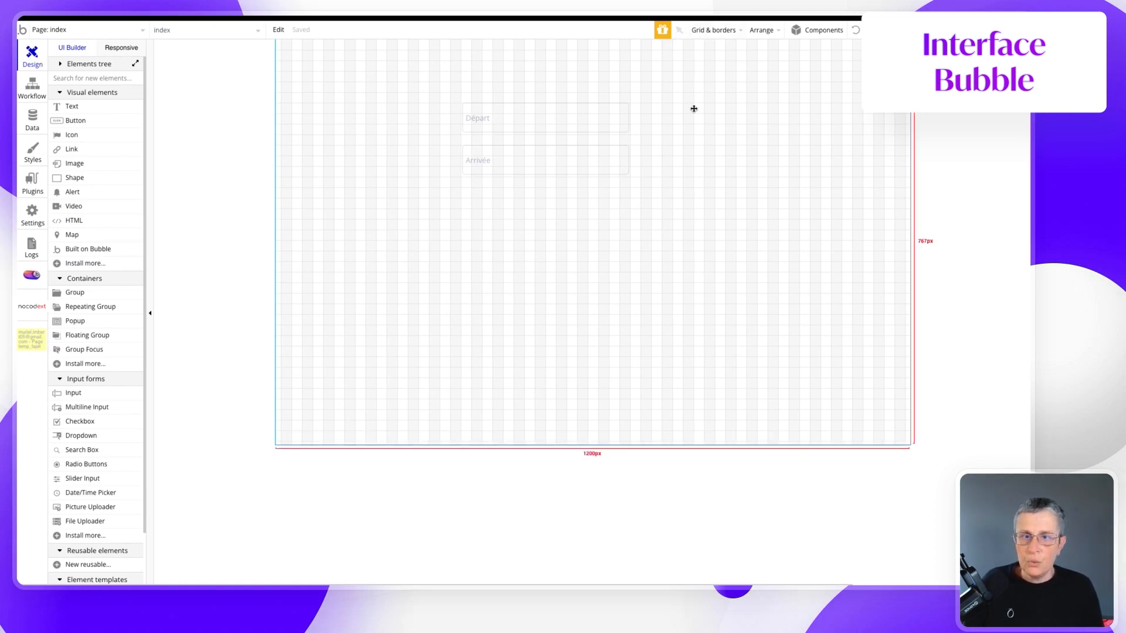
- Draw a button below the Arrivée search box, aligned with its right end, and label it Calculer
left_click(68, 121)
left_click_drag(512, 189, 628, 218)
type("Calculer")
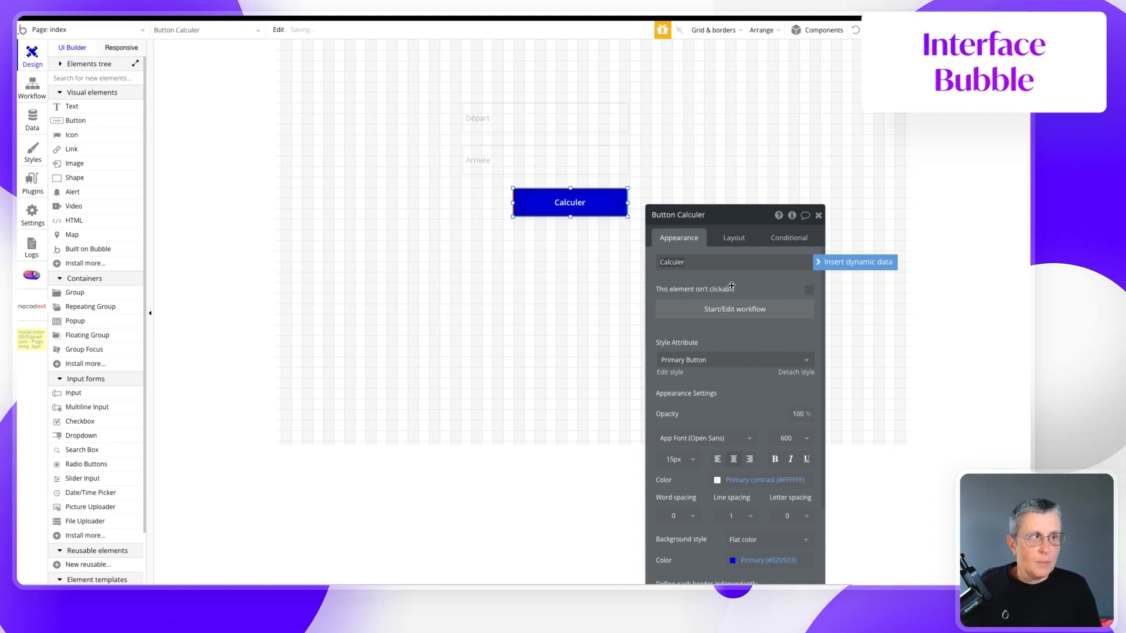
left_click(750, 283)
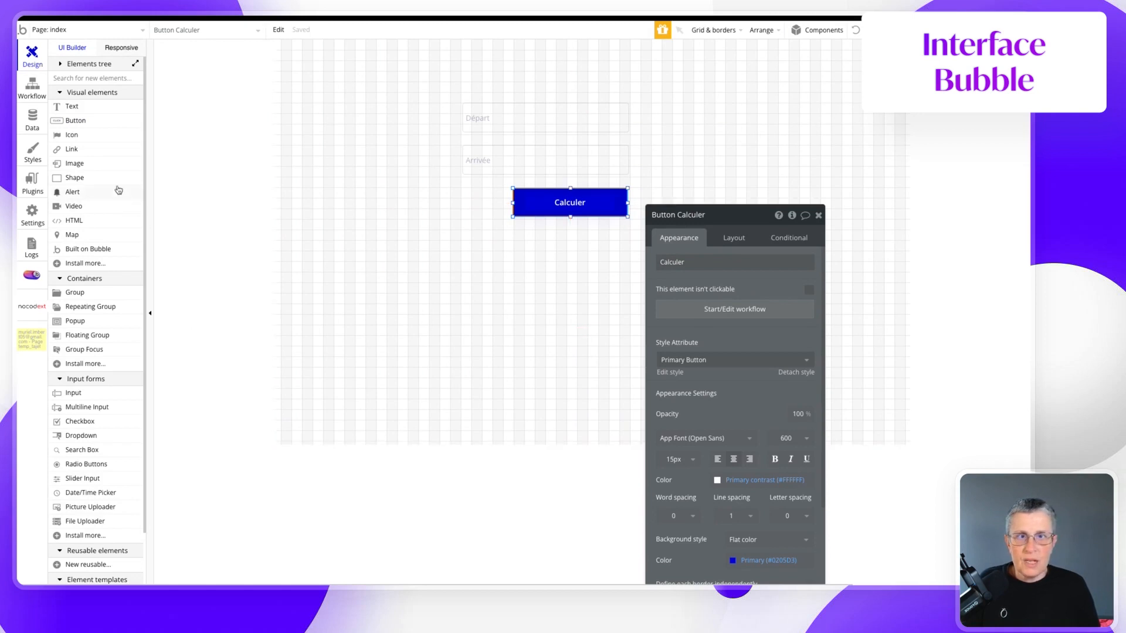
- Add a text element to the right of the Départ search box with the content "Distance :"
left_click(80, 109)
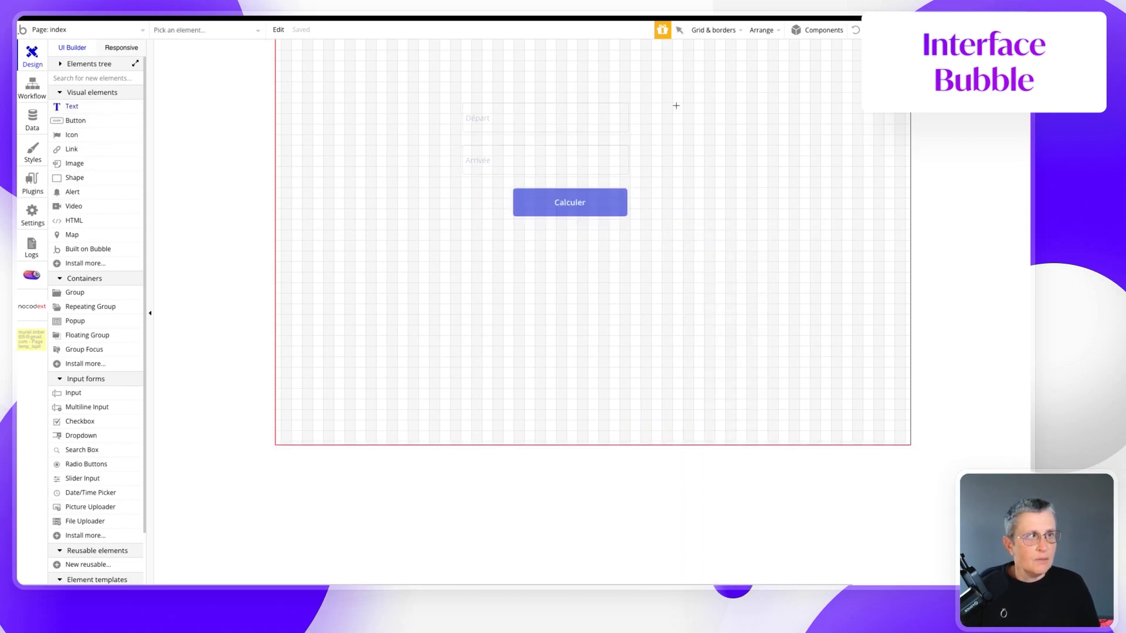
left_click_drag(681, 104, 830, 130)
type("D")
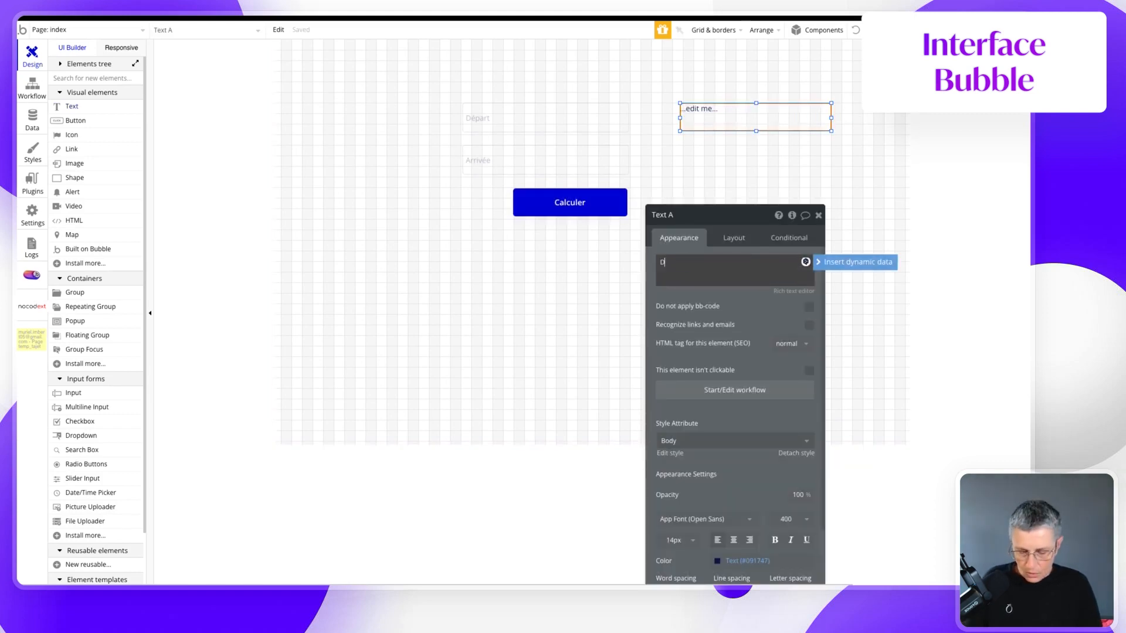
type("istance :")
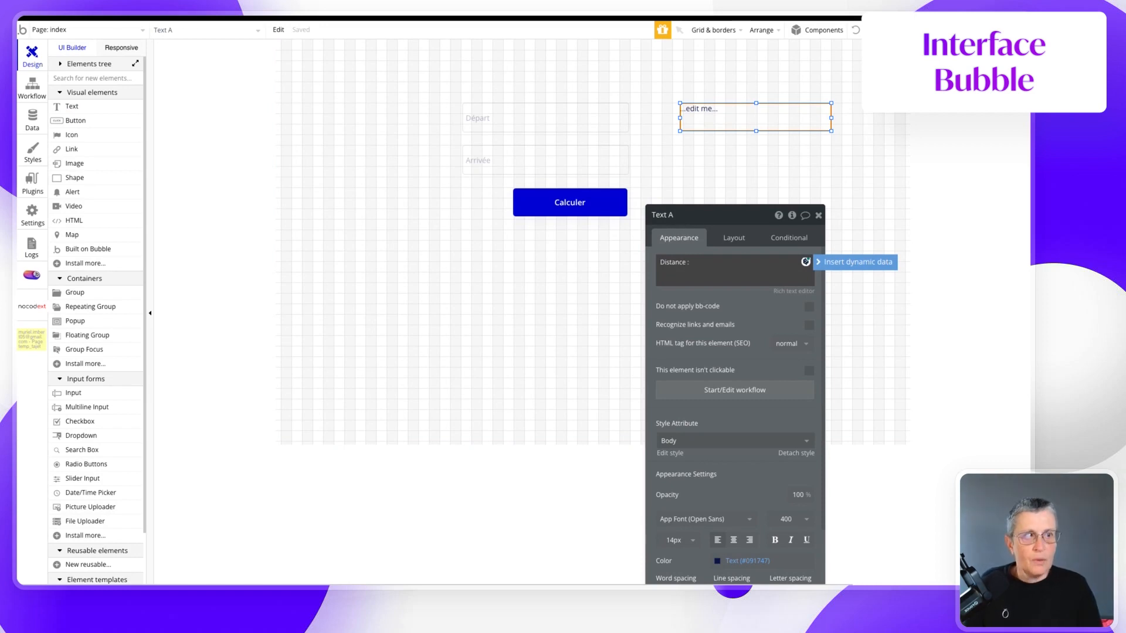
left_click(722, 212)
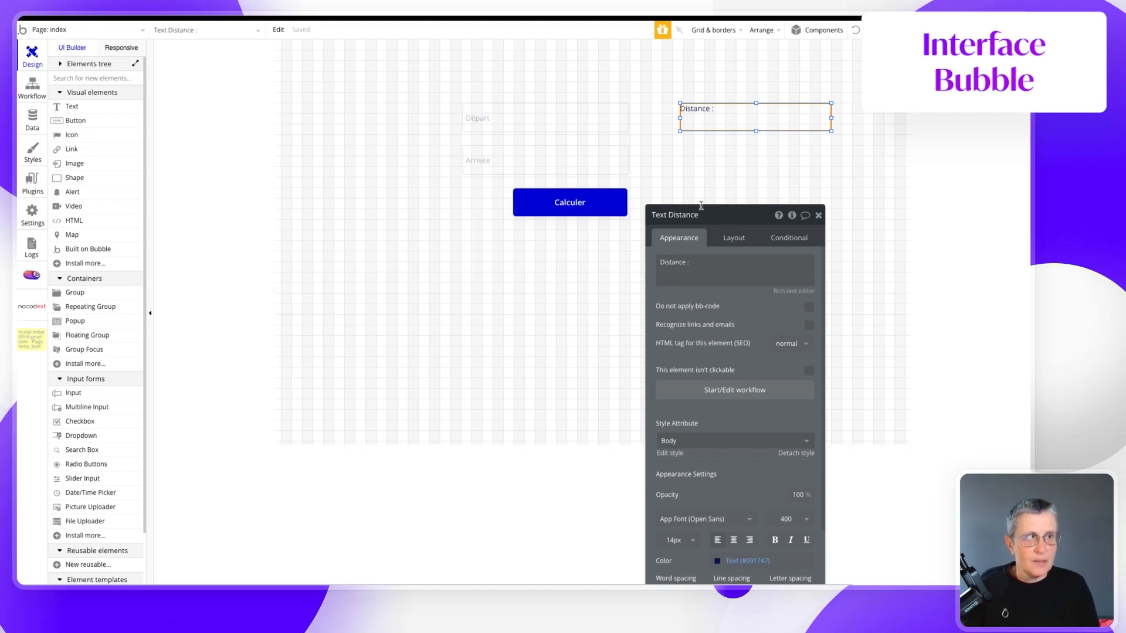
- Add a text element about 241 px wide below the Distance text, with the content "Temps brut :", and name it "Text Temps brut"
left_click(101, 108)
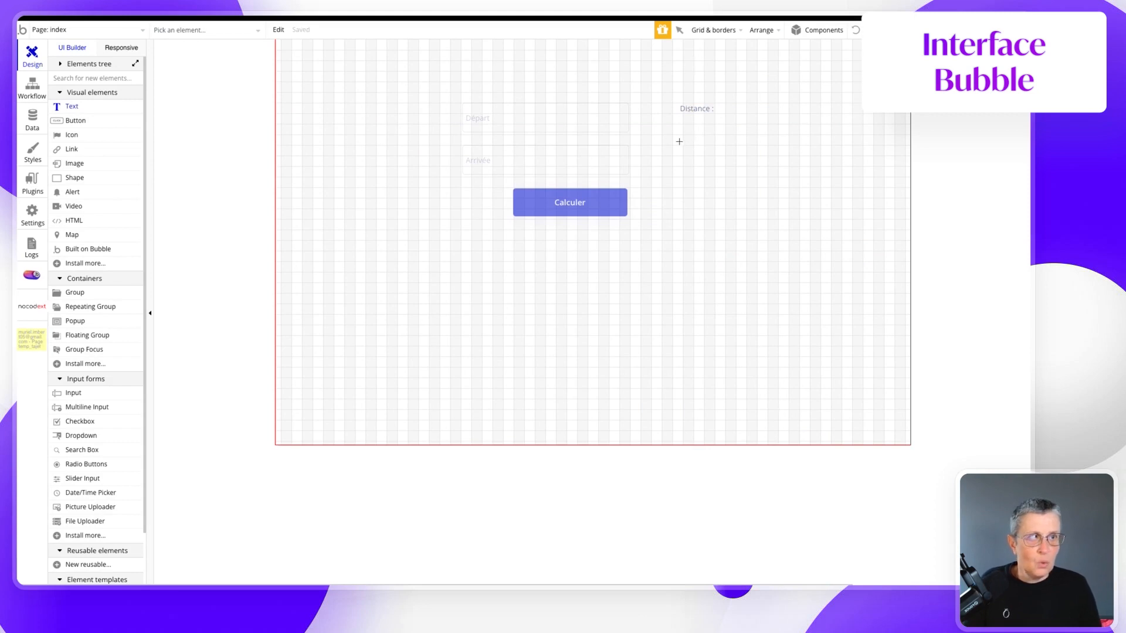
left_click_drag(676, 143, 803, 170)
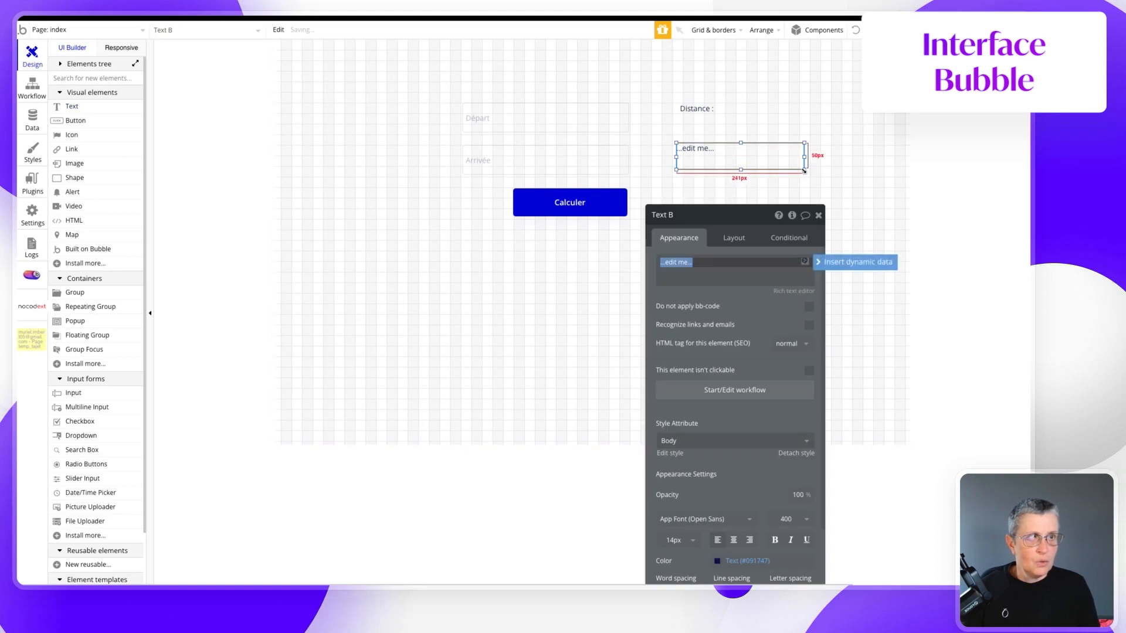
left_click(711, 215)
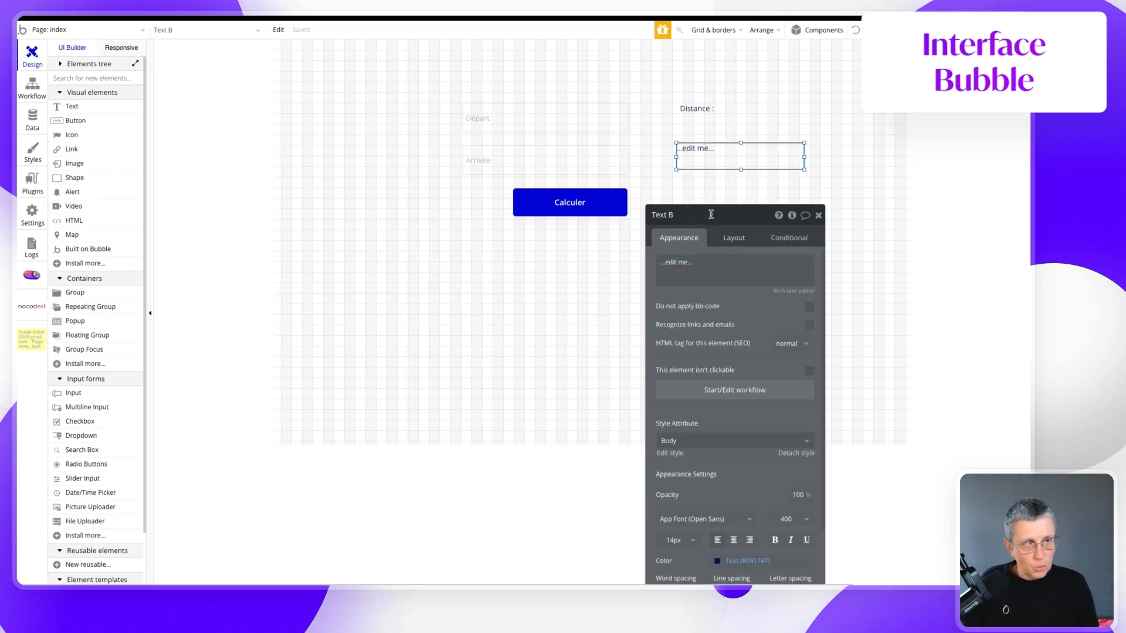
type("Temps brut :")
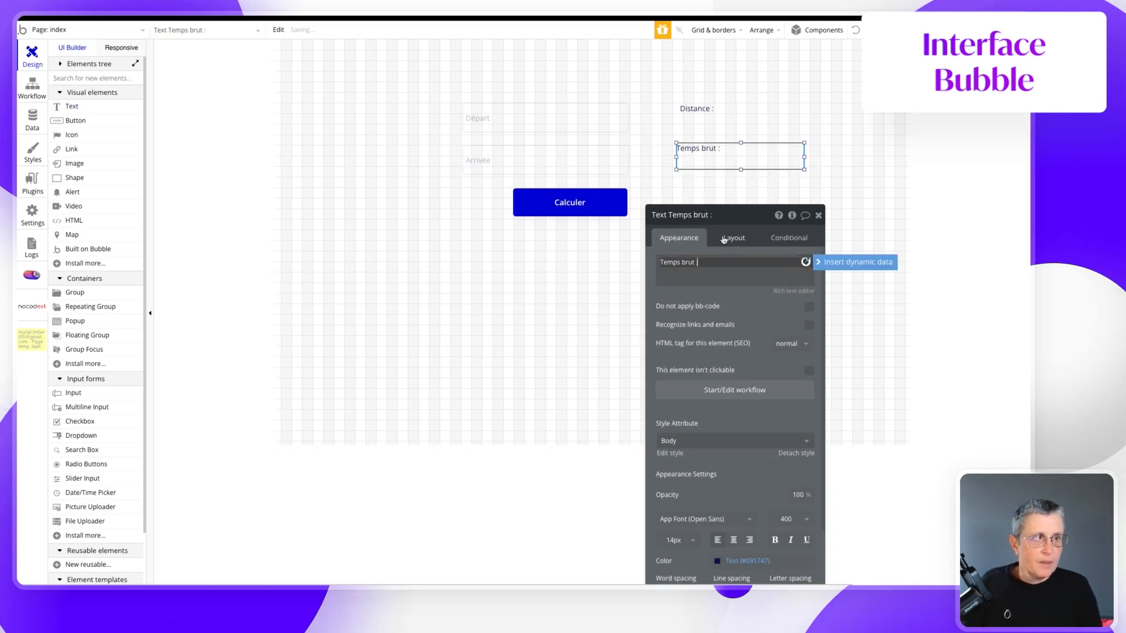
left_click(726, 213)
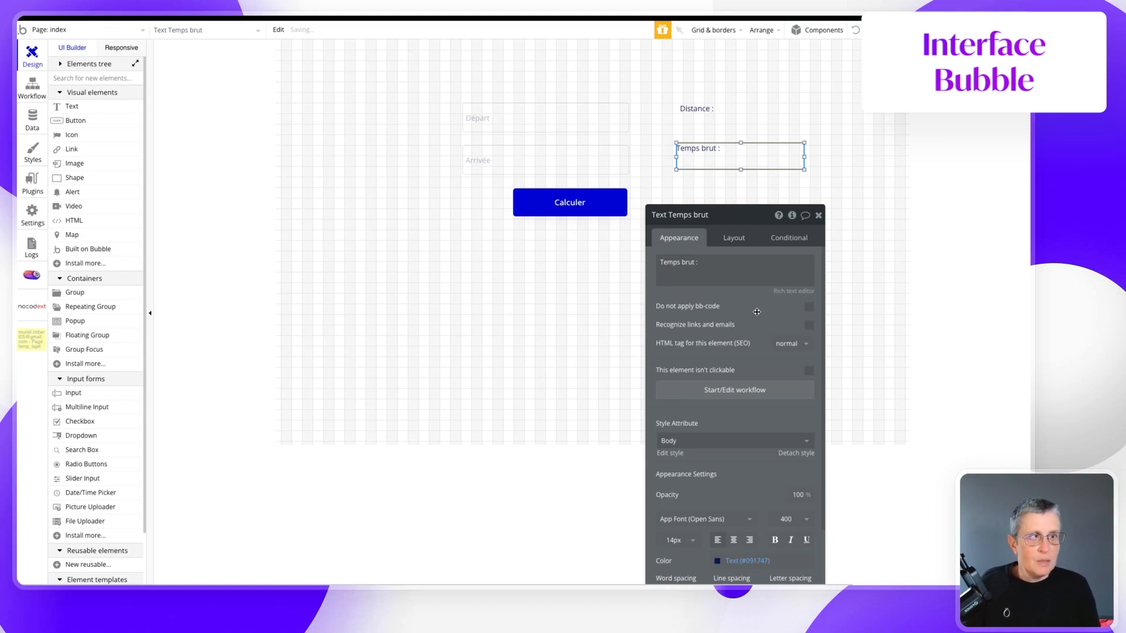
- Add a text element below the Calculer button with the content "Durée du trajet :" and name it "Text Durée du trajet"
left_click(88, 112)
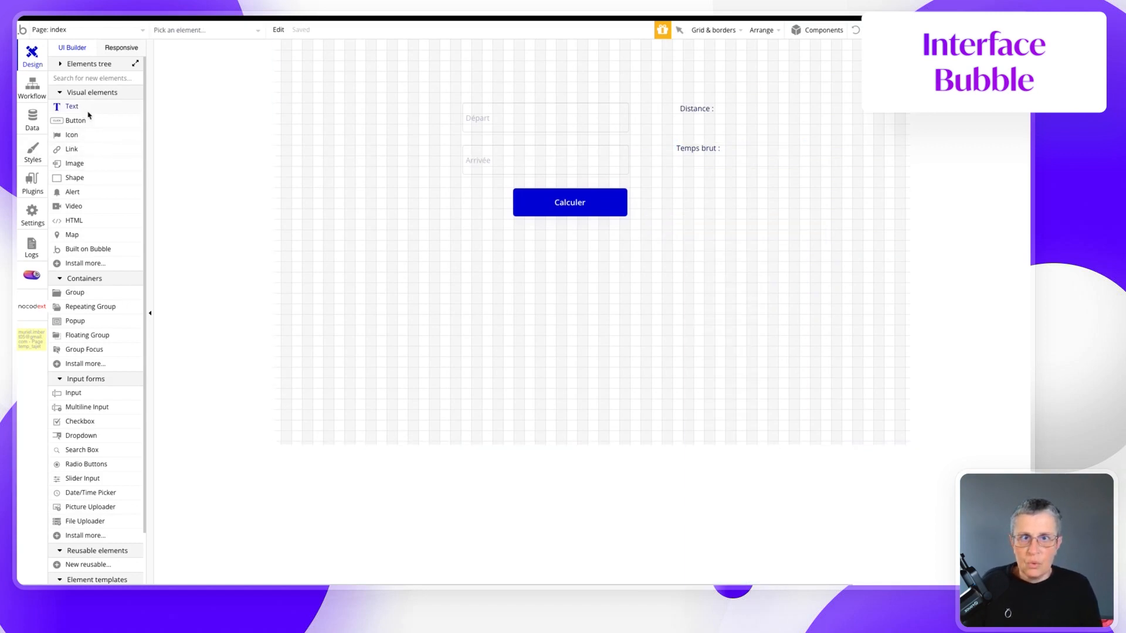
left_click_drag(455, 249, 673, 276)
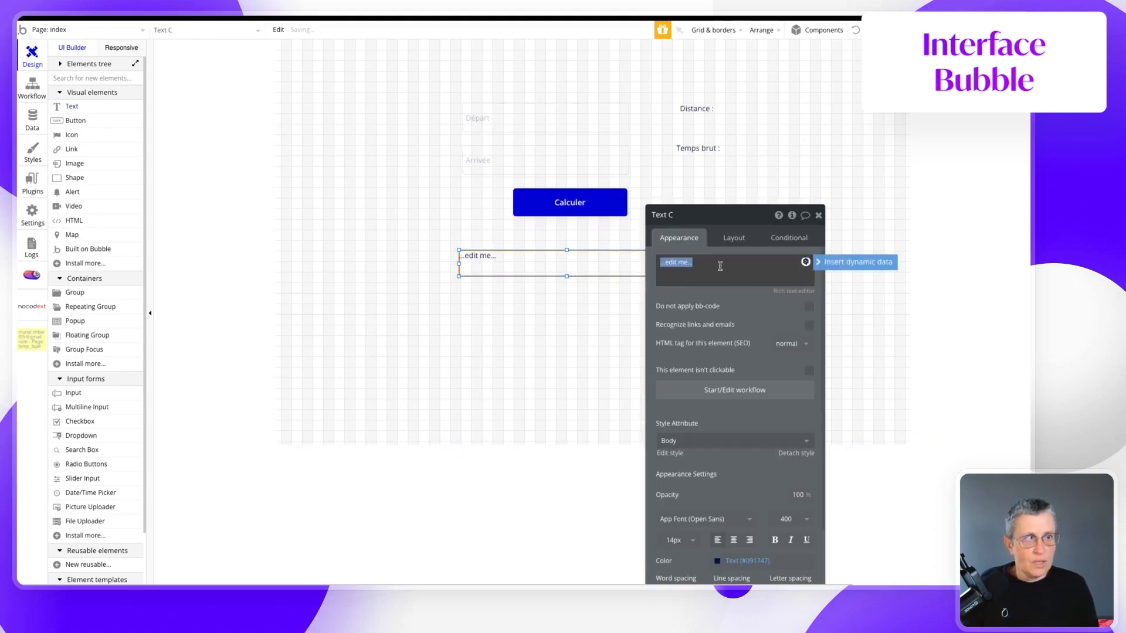
type("Durée du trajet :")
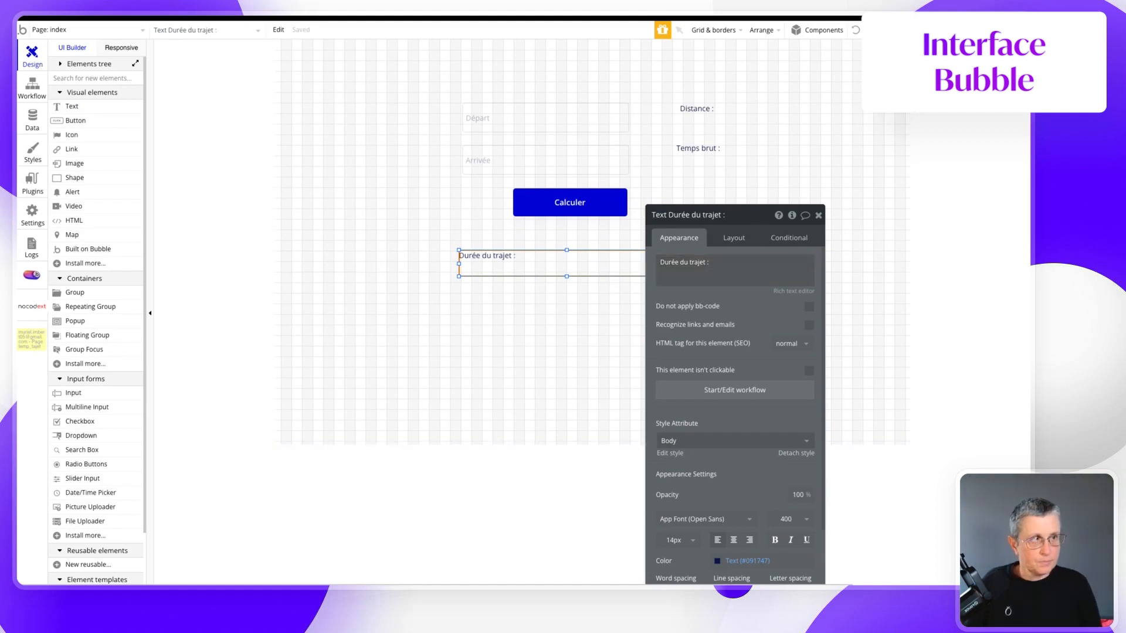
left_click(735, 213)
key("BackSpace")
key("BackSpace")
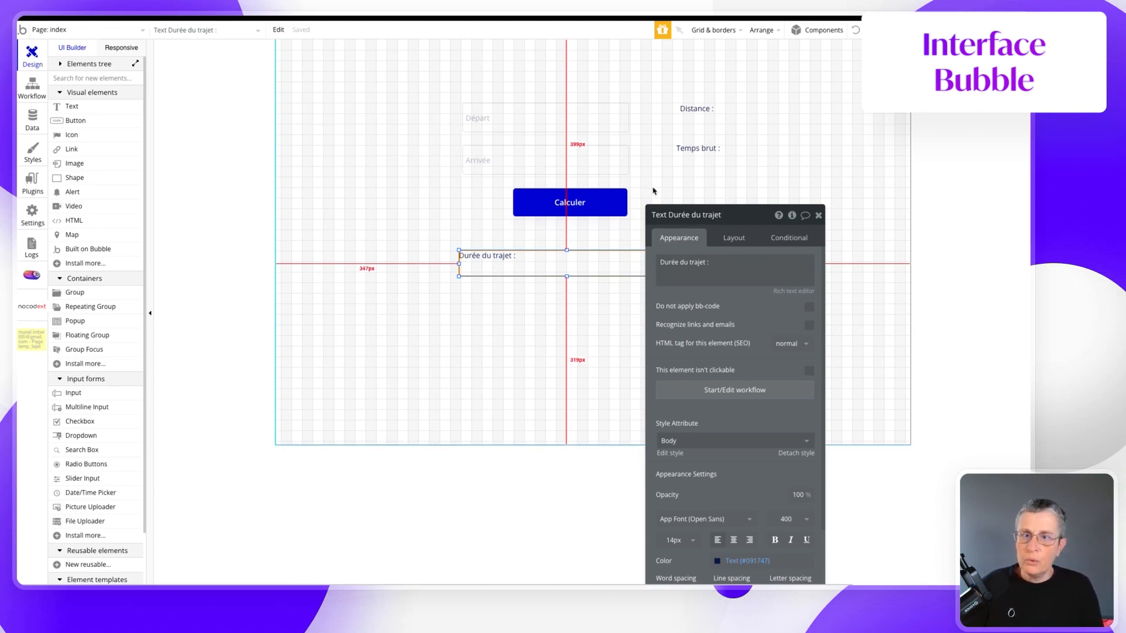
- Create a workflow for when the Calculer button is clicked and add a Set state action to it
left_click(538, 203)
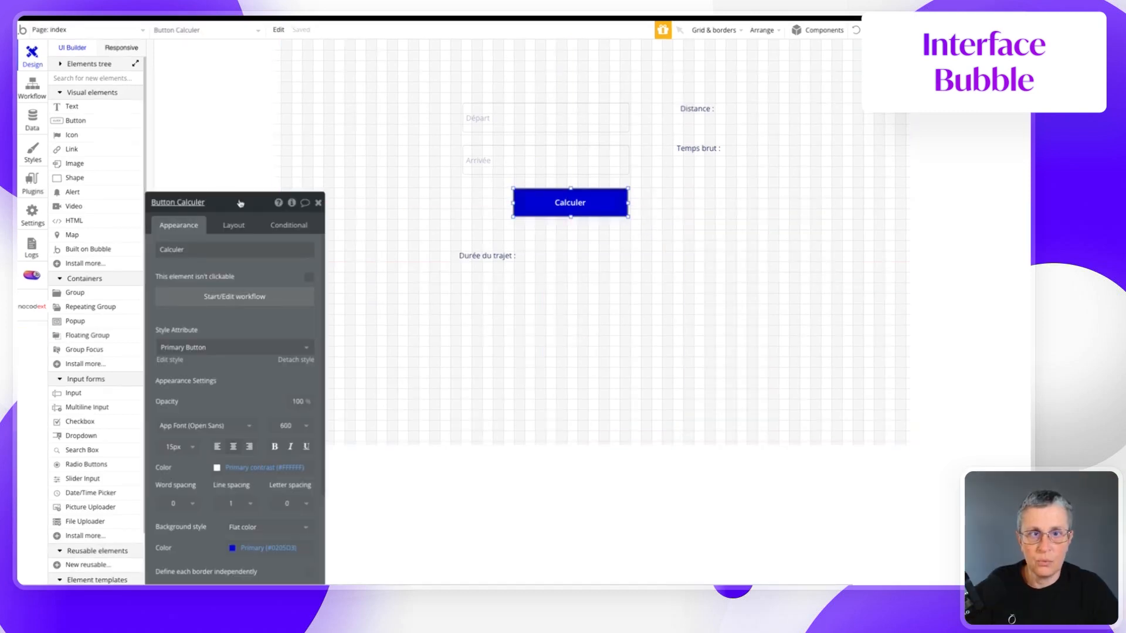
left_click_drag(223, 203, 313, 110)
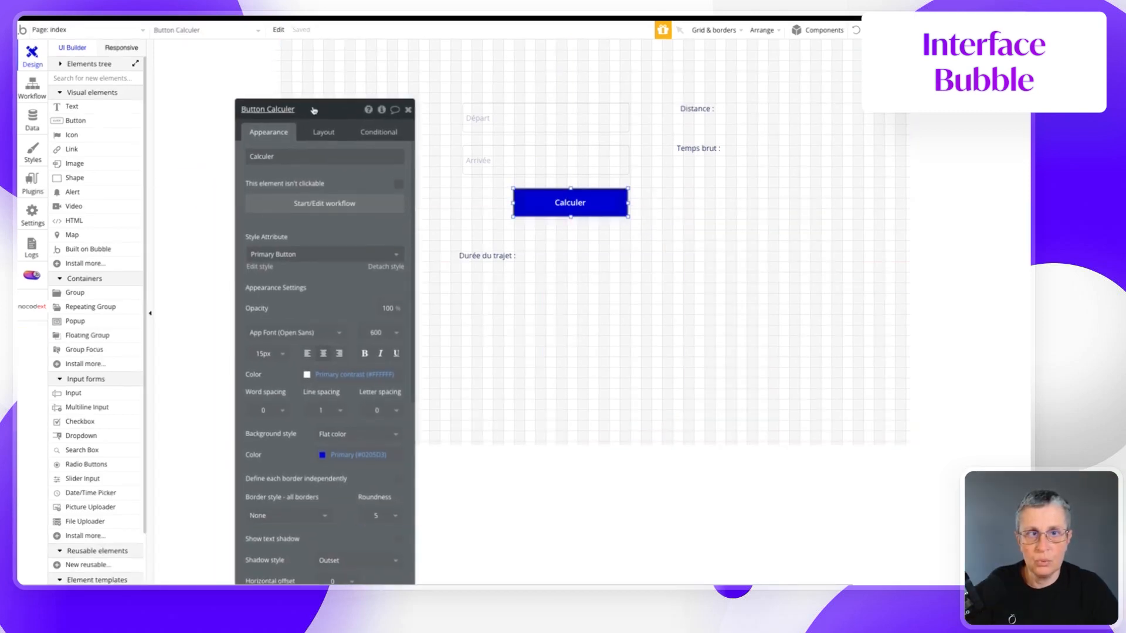
left_click(284, 203)
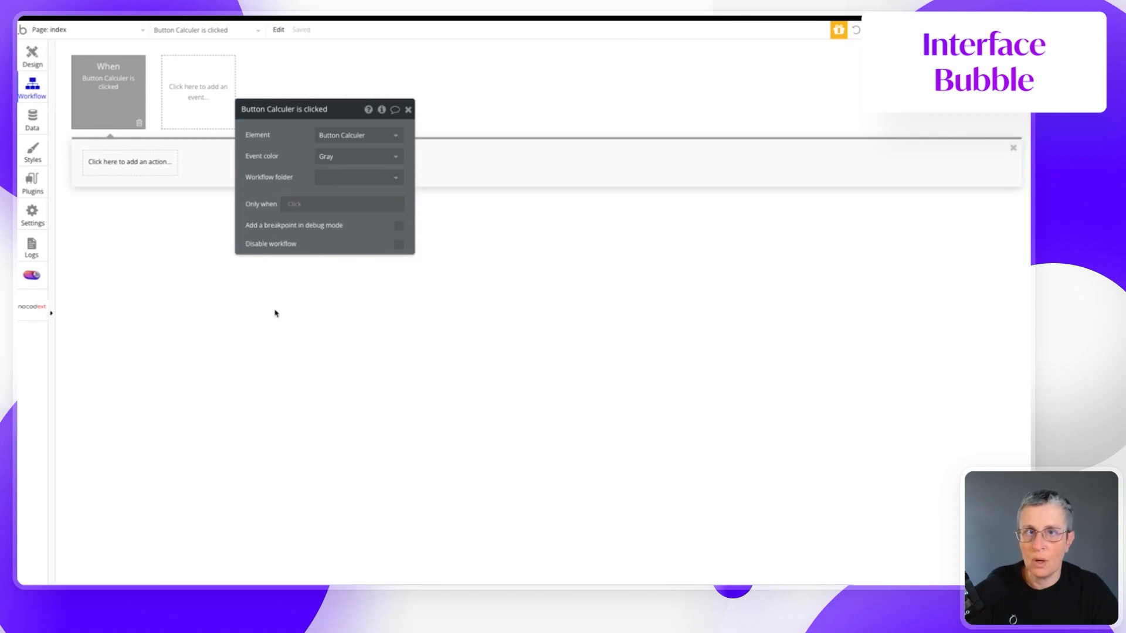
left_click(132, 162)
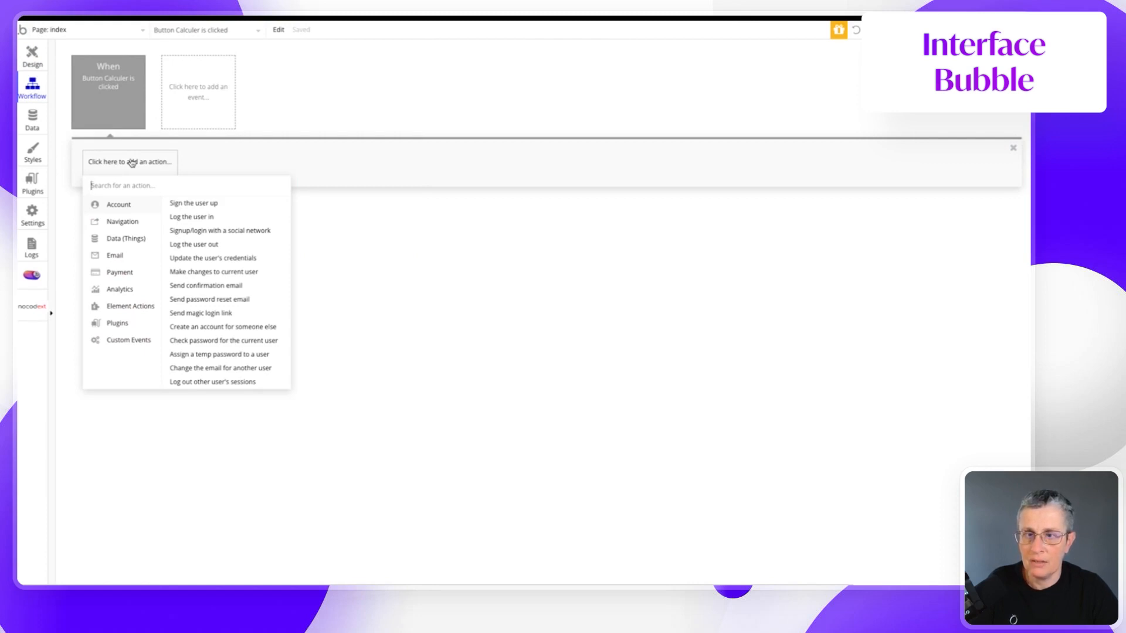
mouse_move(146, 313)
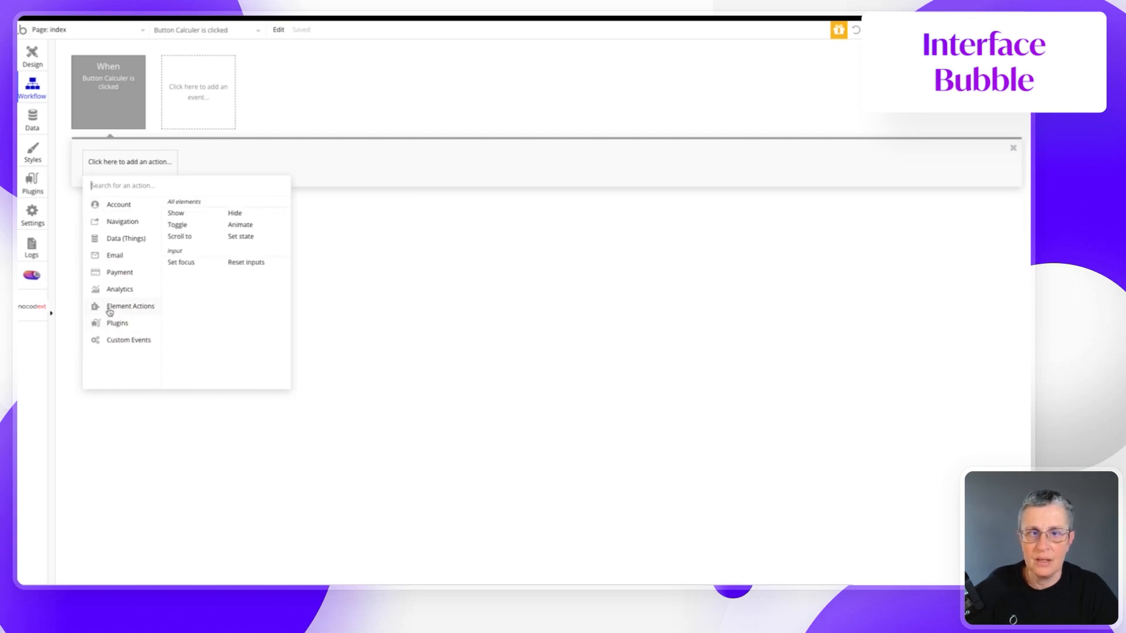
left_click(244, 241)
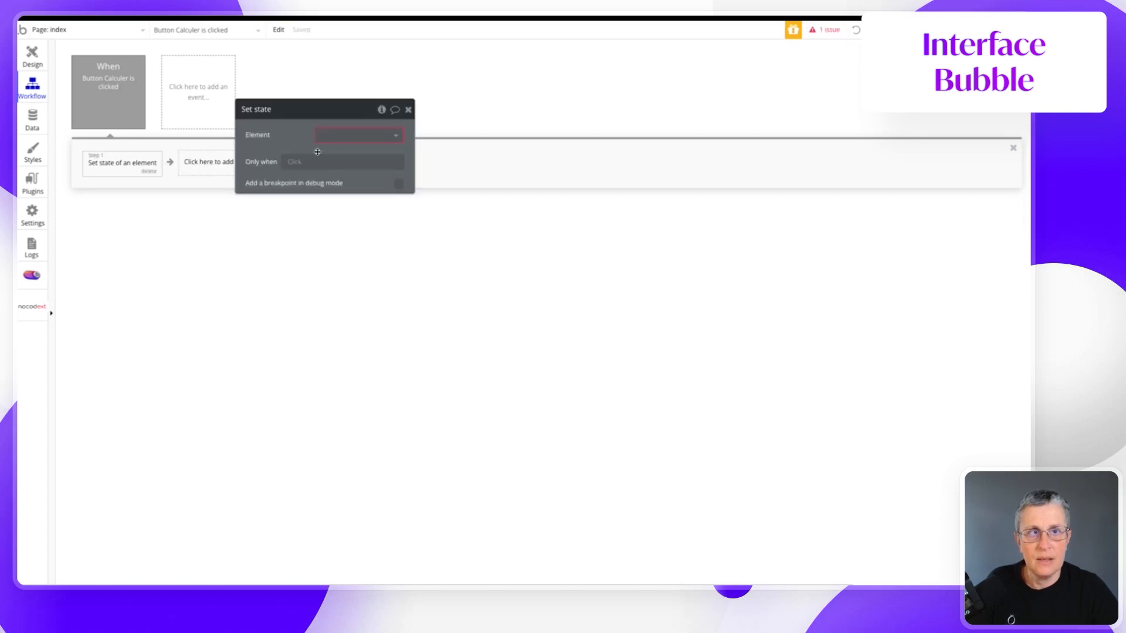
- Target the index page in the Set state action and create a custom state named distance of type number
left_click(358, 136)
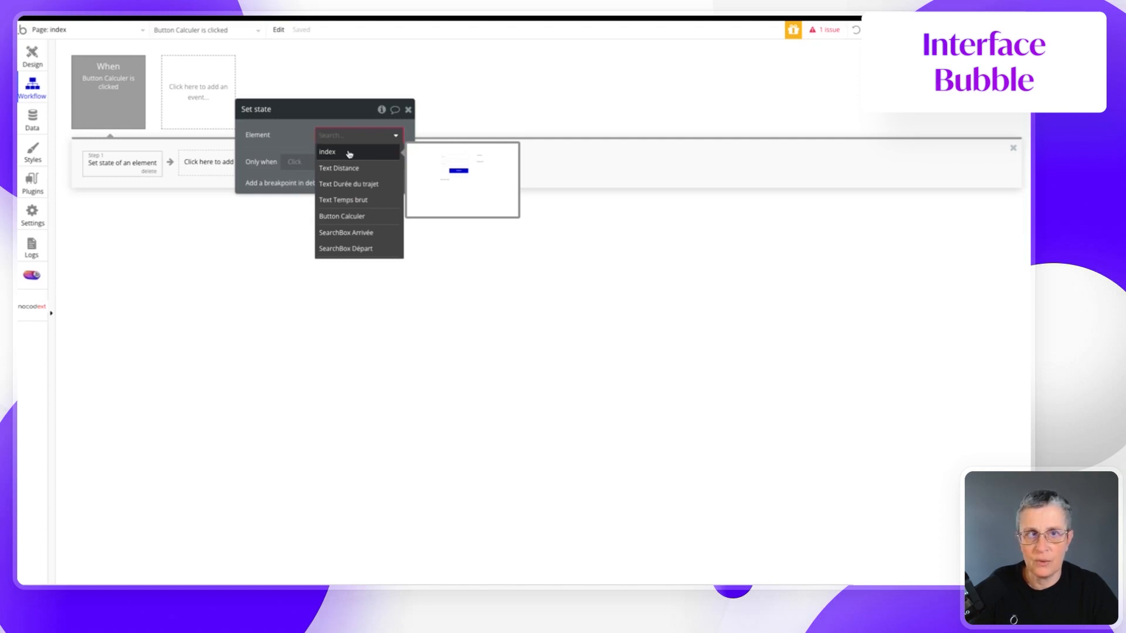
left_click(349, 154)
left_click(351, 157)
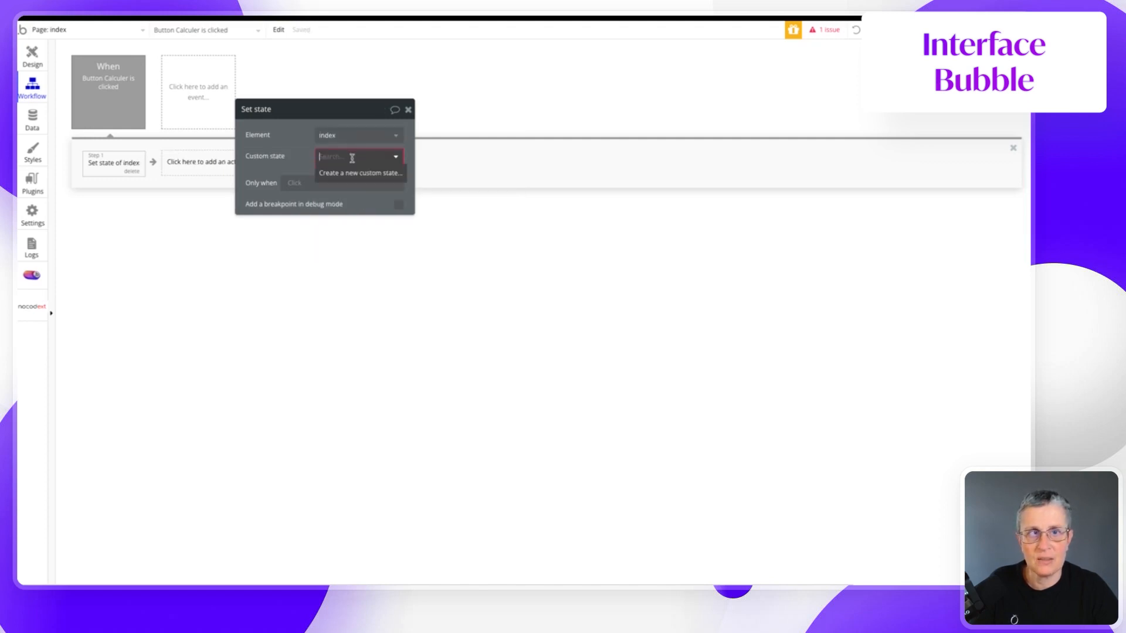
left_click(349, 173)
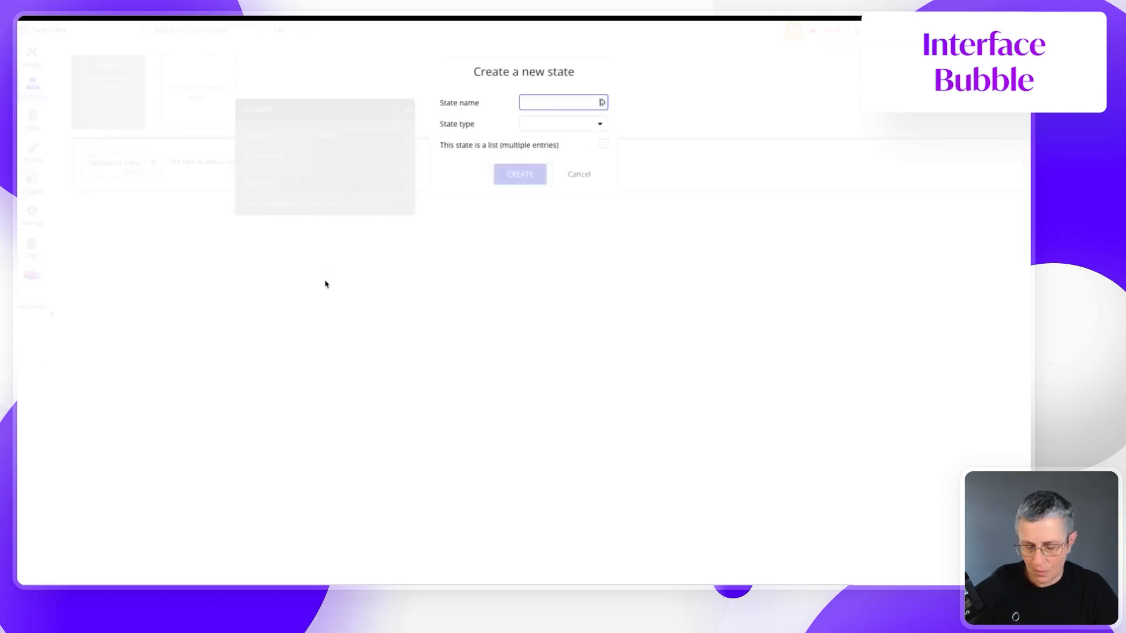
type("distan")
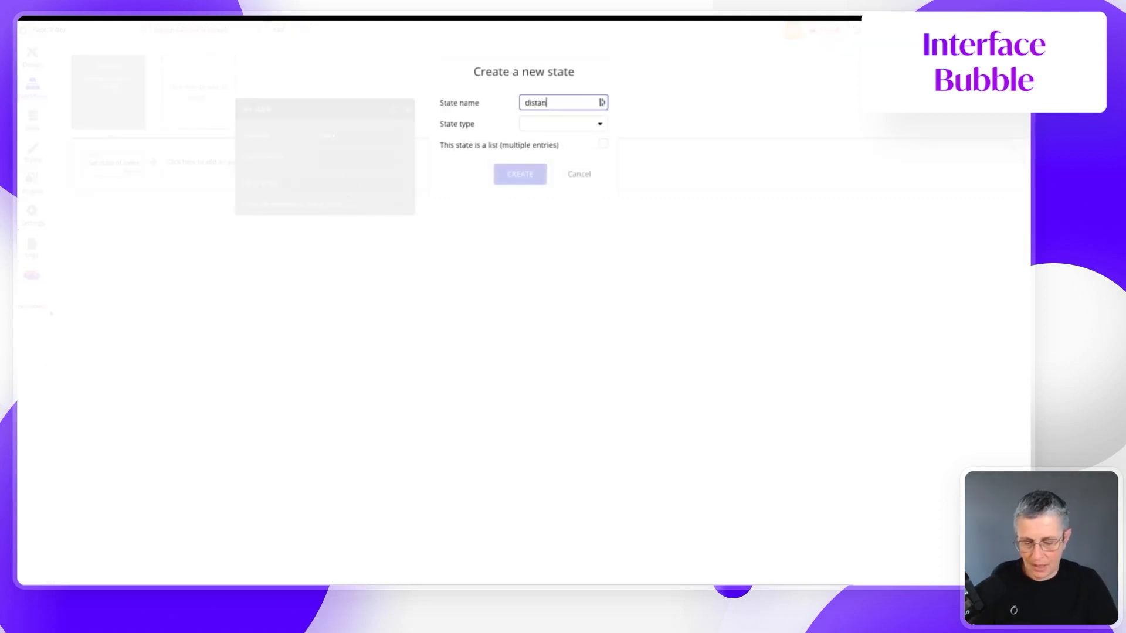
type("ce")
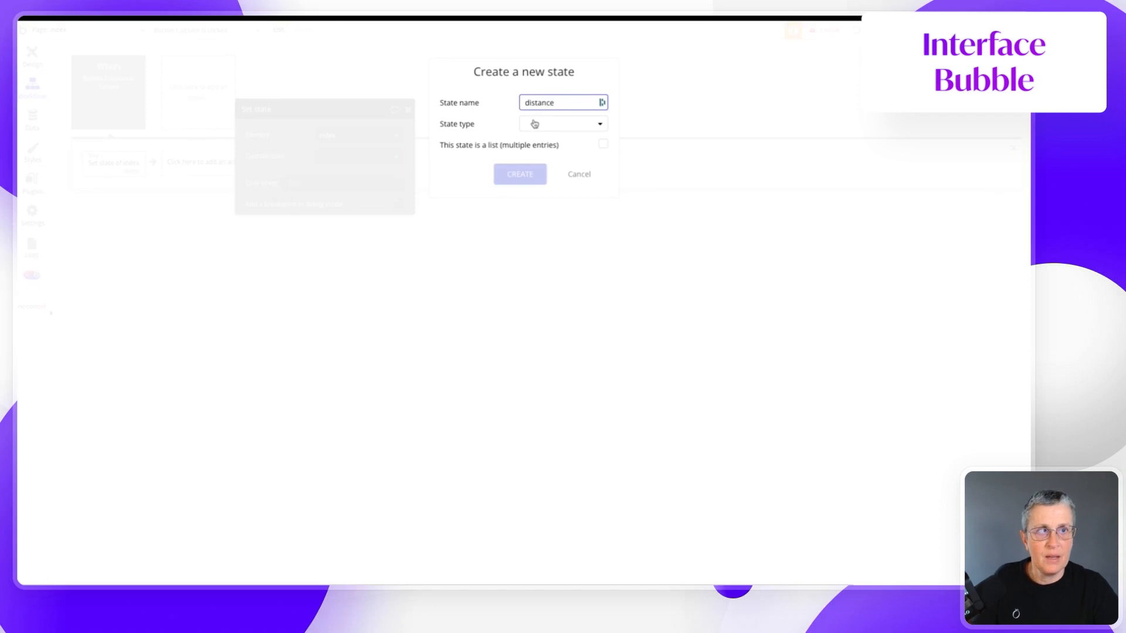
left_click(533, 122)
left_click(536, 157)
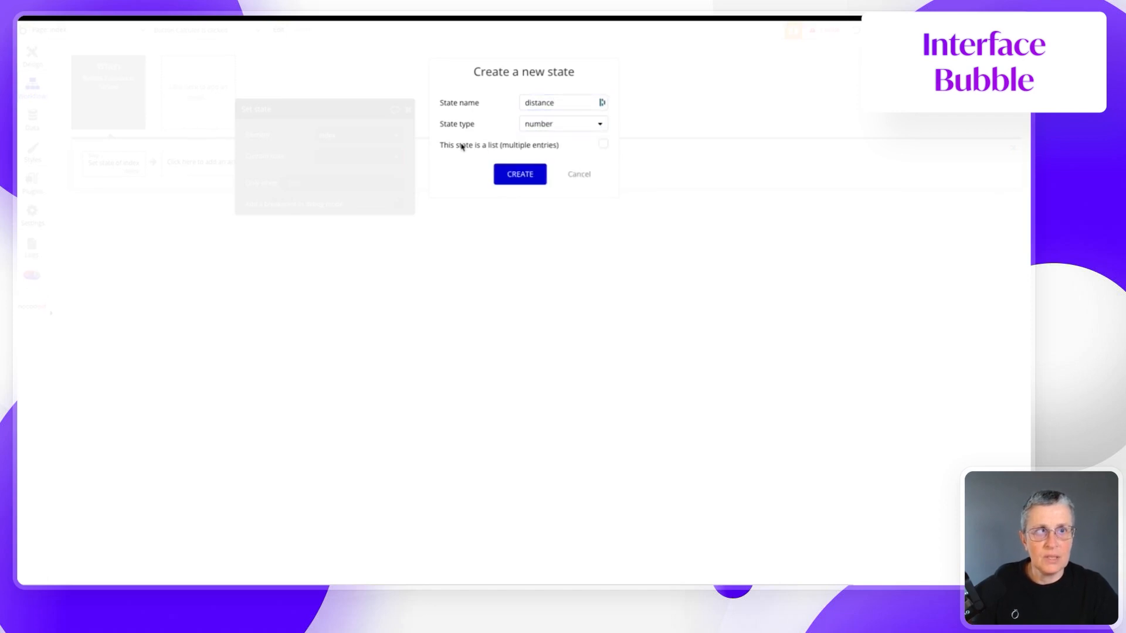
left_click(520, 175)
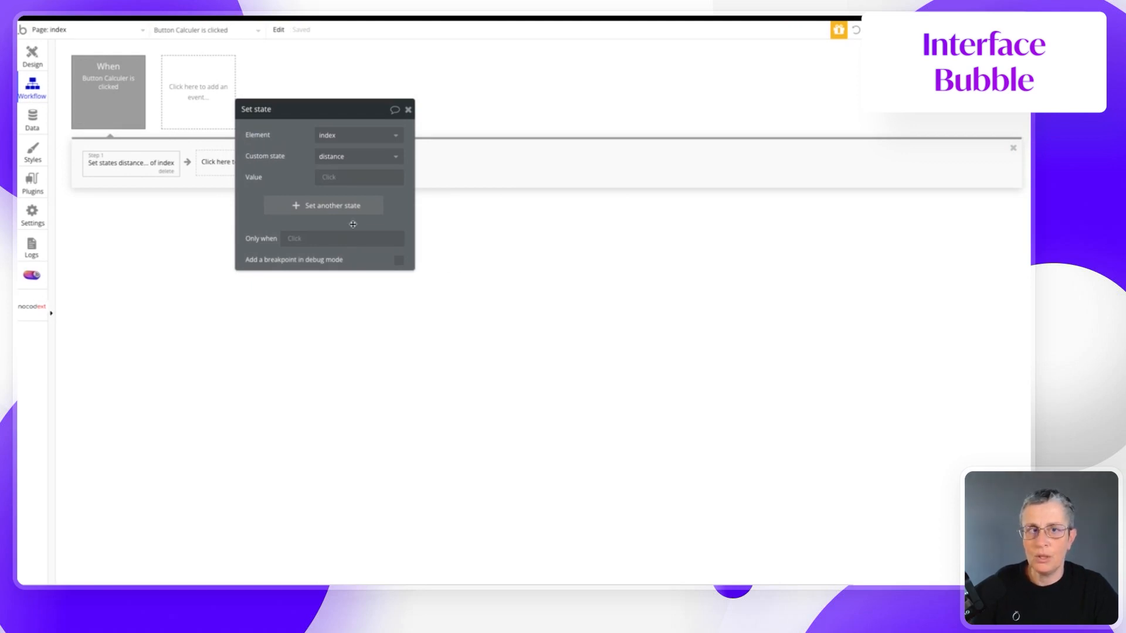
- Build the distance state's value from SearchBox Arrivée's value with the "distance from" operator
left_click(328, 179)
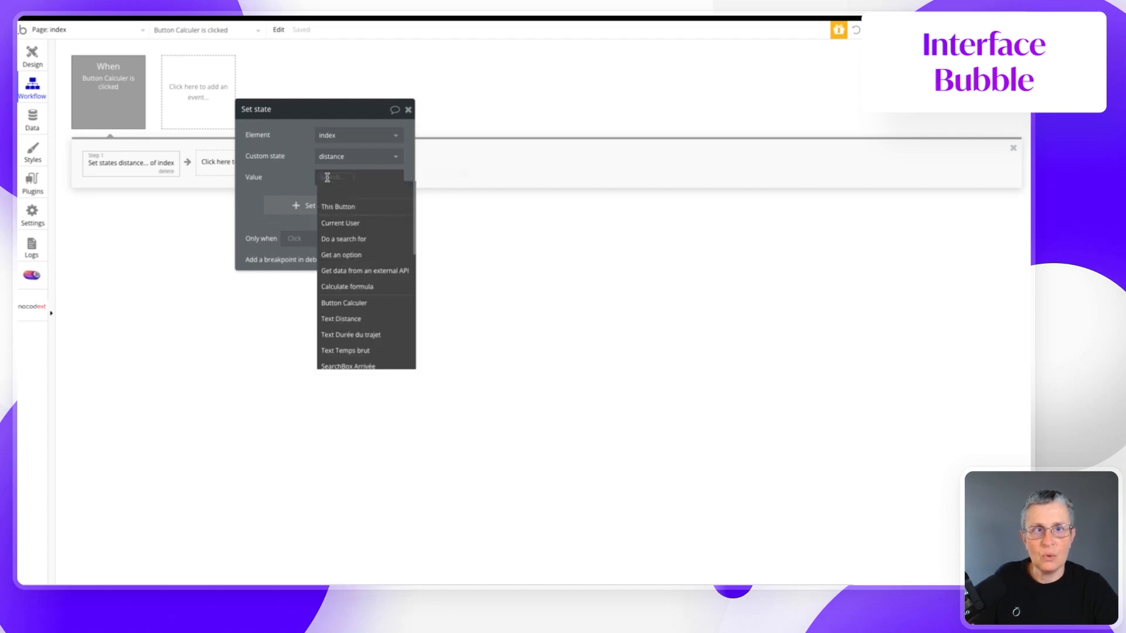
scroll(364, 321, "down", 1)
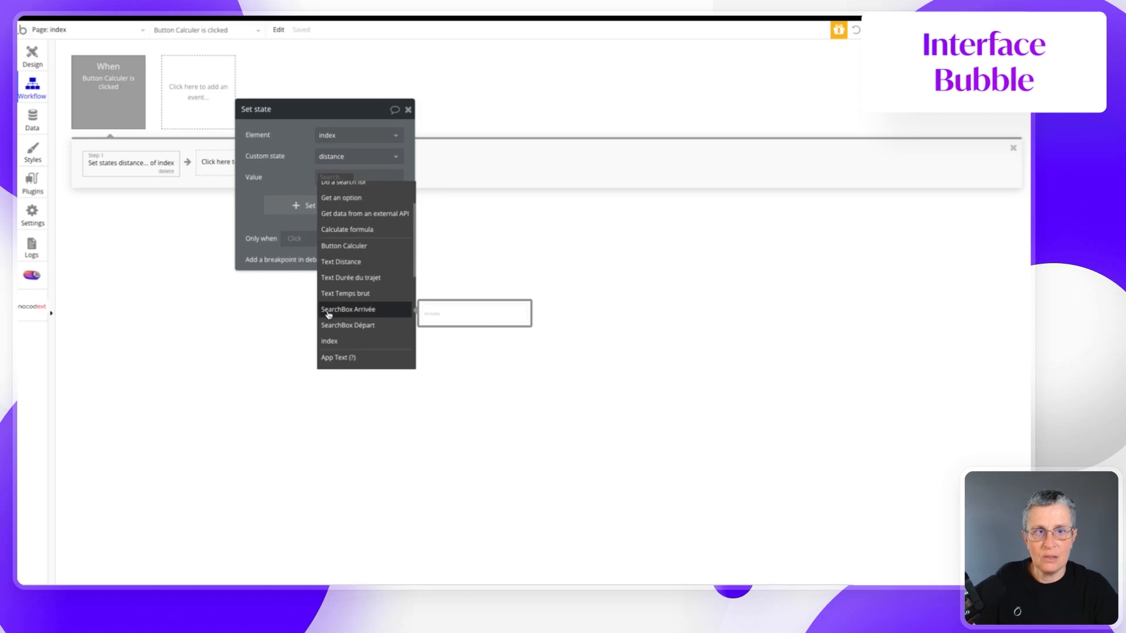
left_click(363, 314)
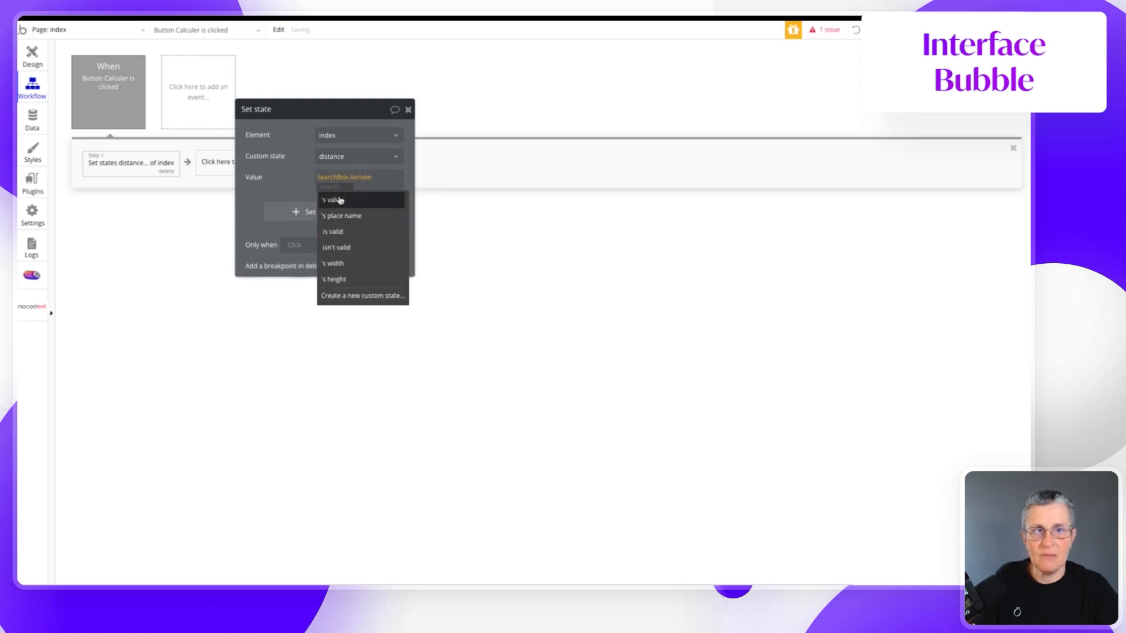
left_click(340, 200)
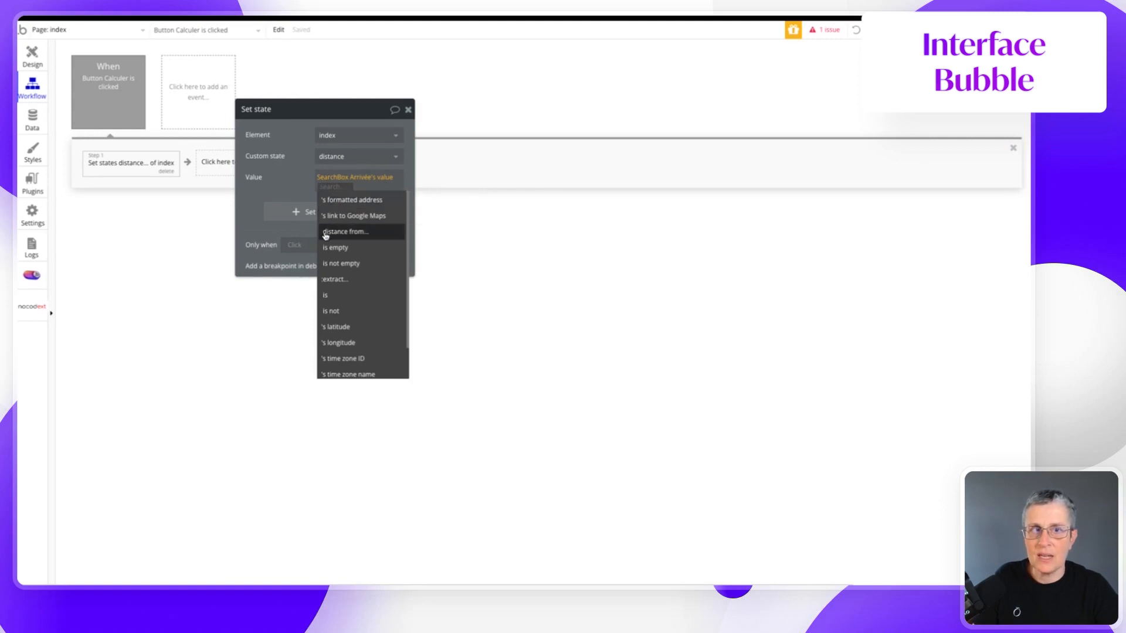
left_click(351, 232)
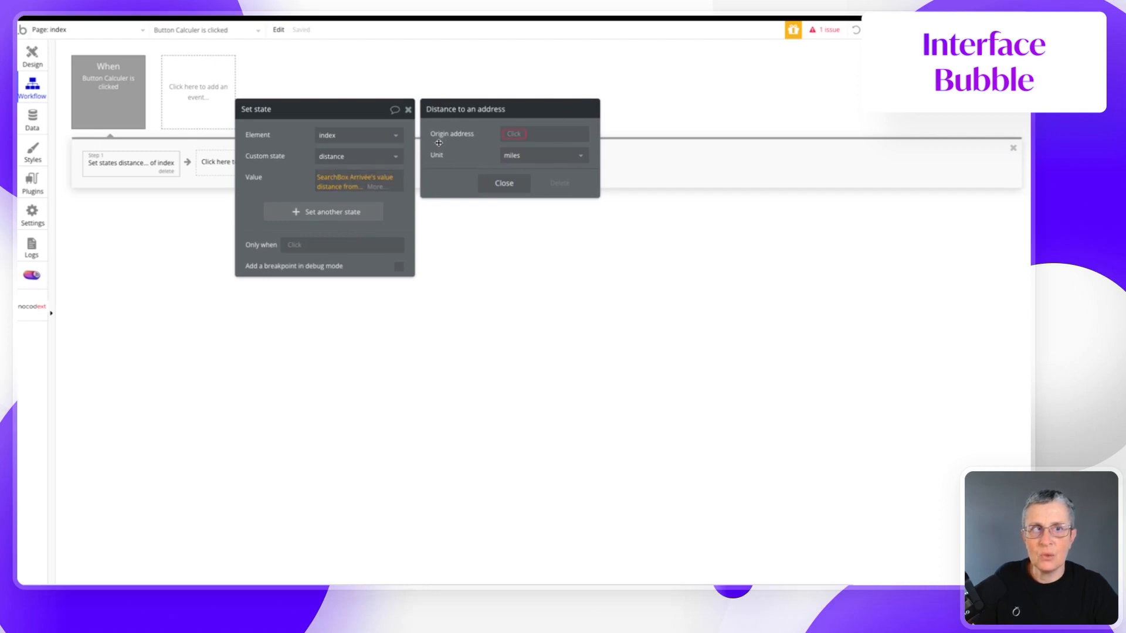
- Set the distance calculation's origin address to SearchBox Départ's value and its unit to kms
left_click(513, 134)
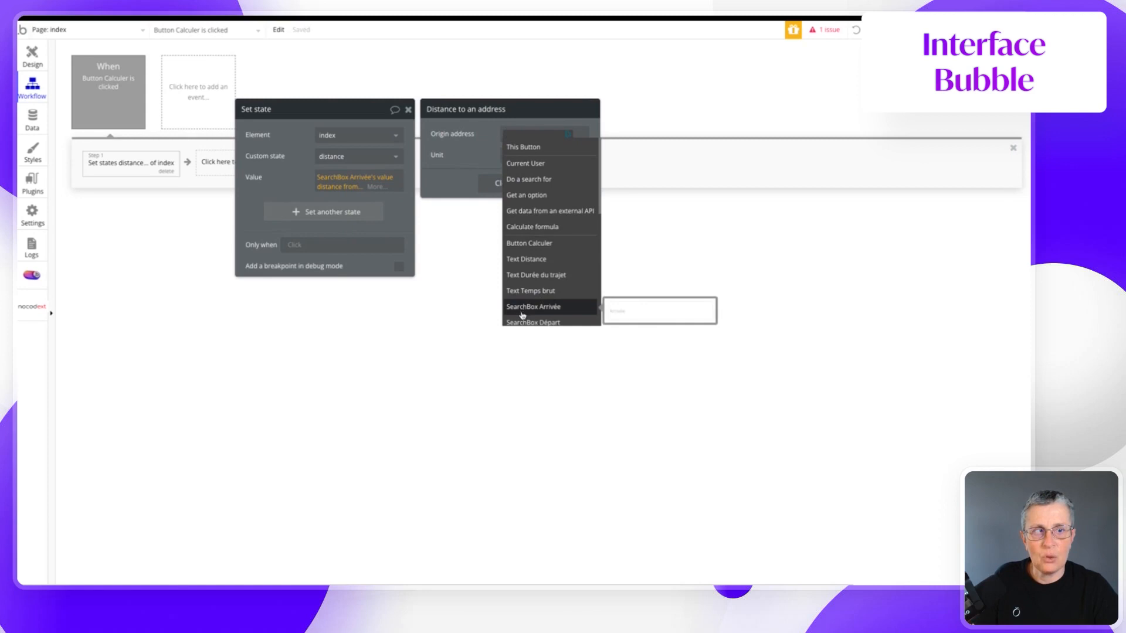
left_click(528, 290)
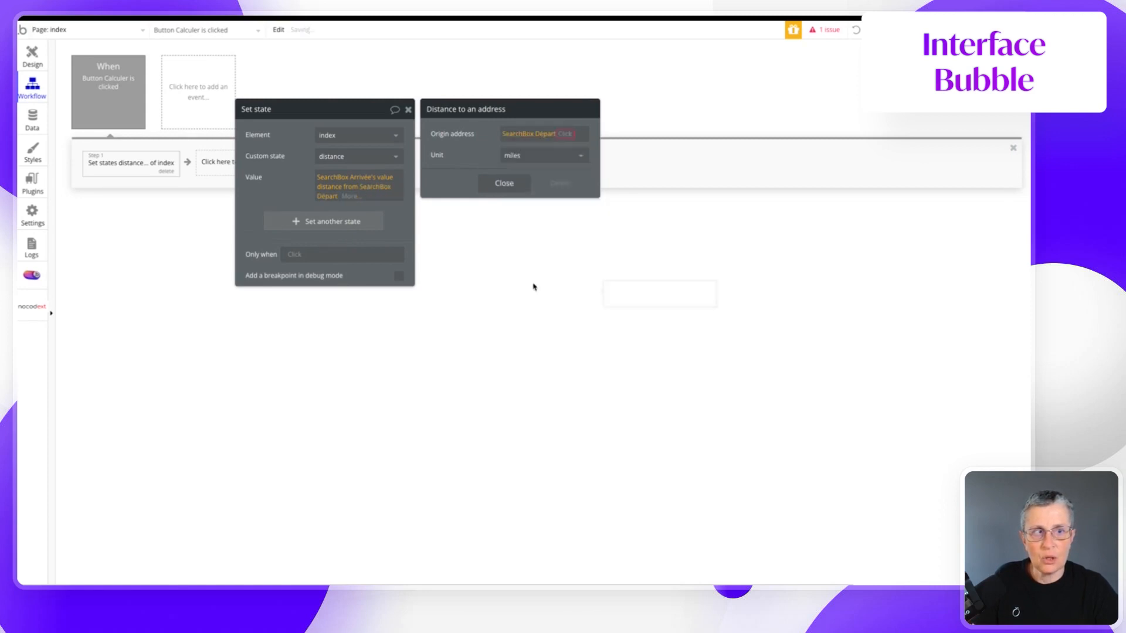
left_click(517, 156)
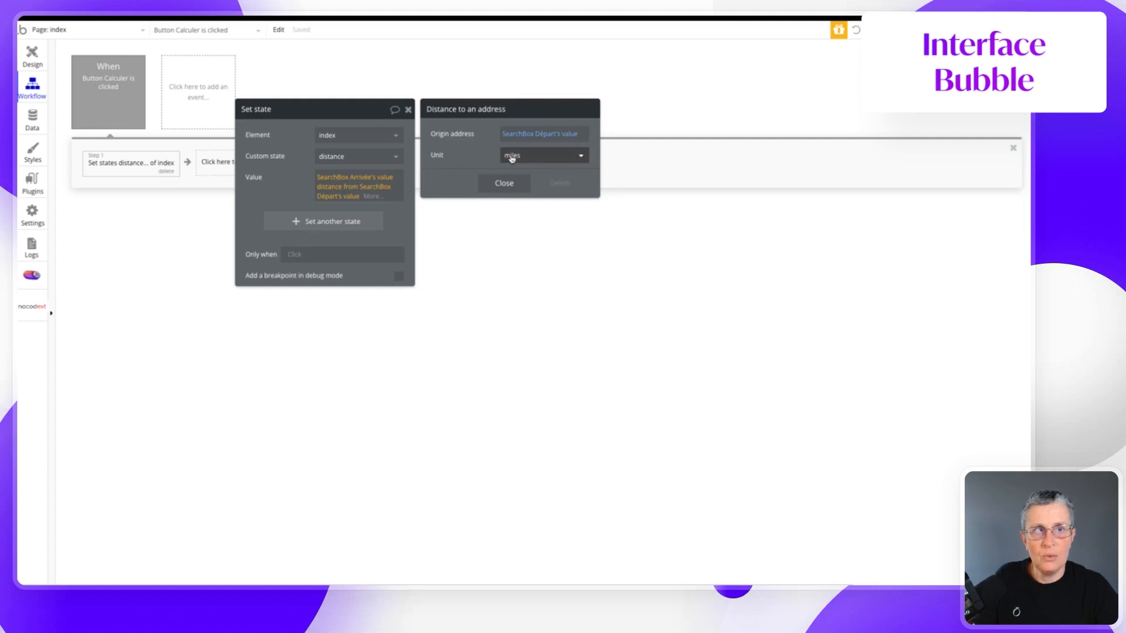
left_click(511, 156)
left_click(521, 174)
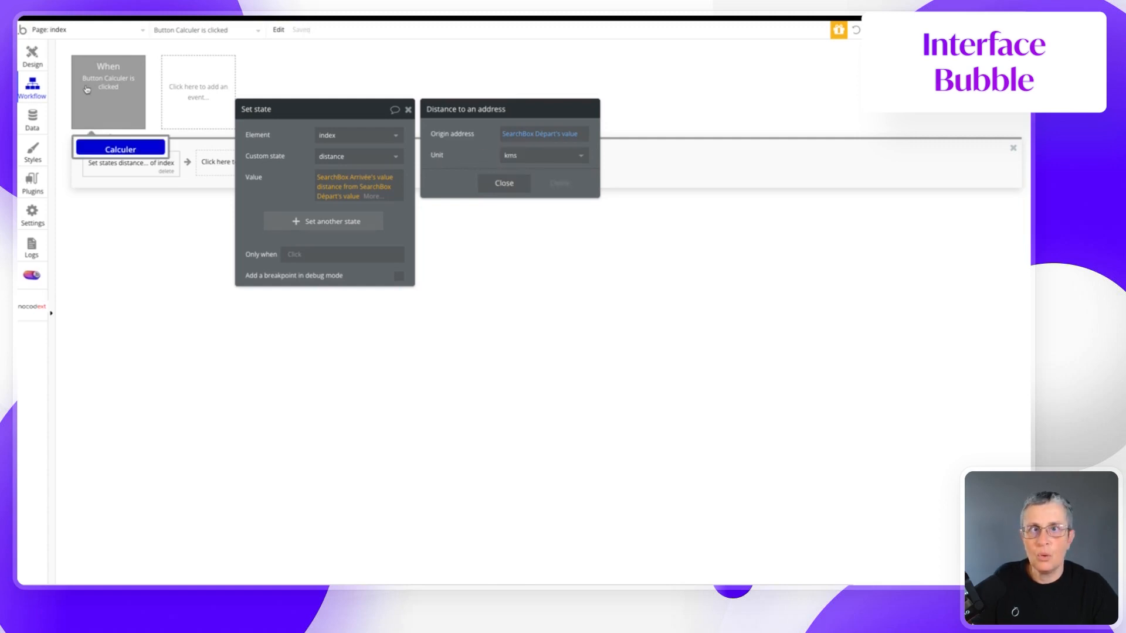
- Insert index's distance as dynamic data after "Distance :" in the Distance text and add the unit Km behind it
left_click(26, 59)
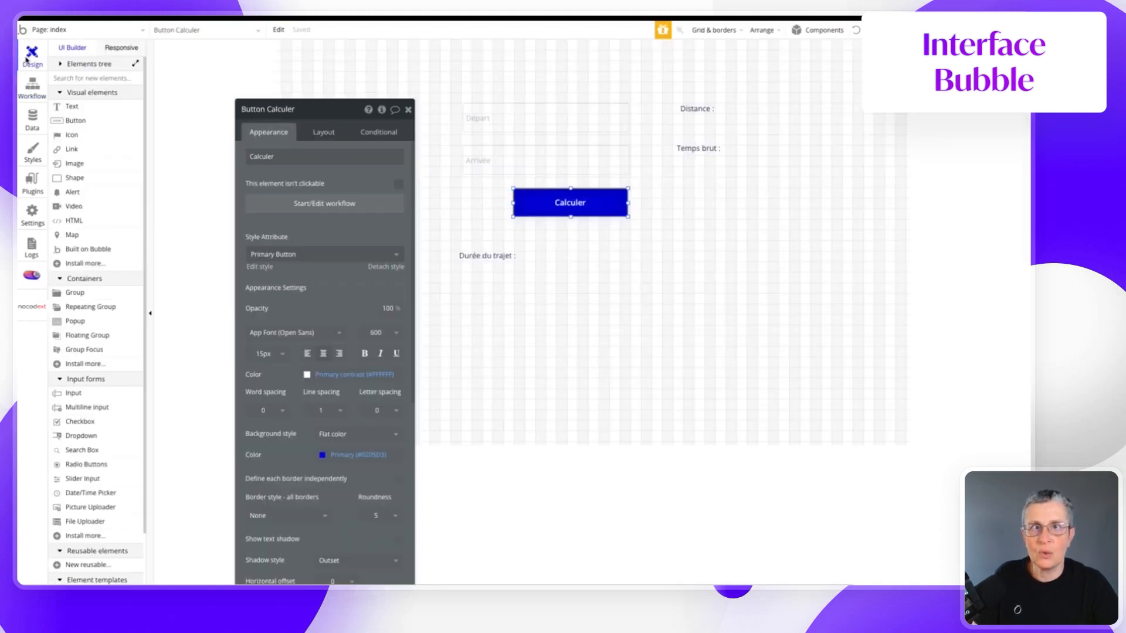
left_click(734, 114)
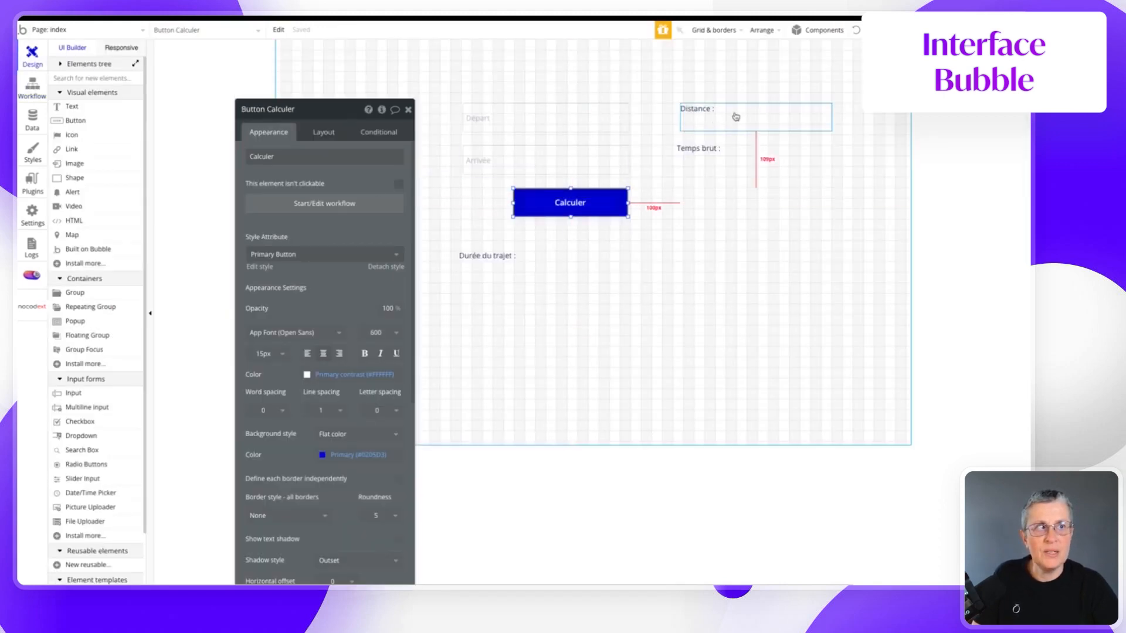
left_click(319, 158)
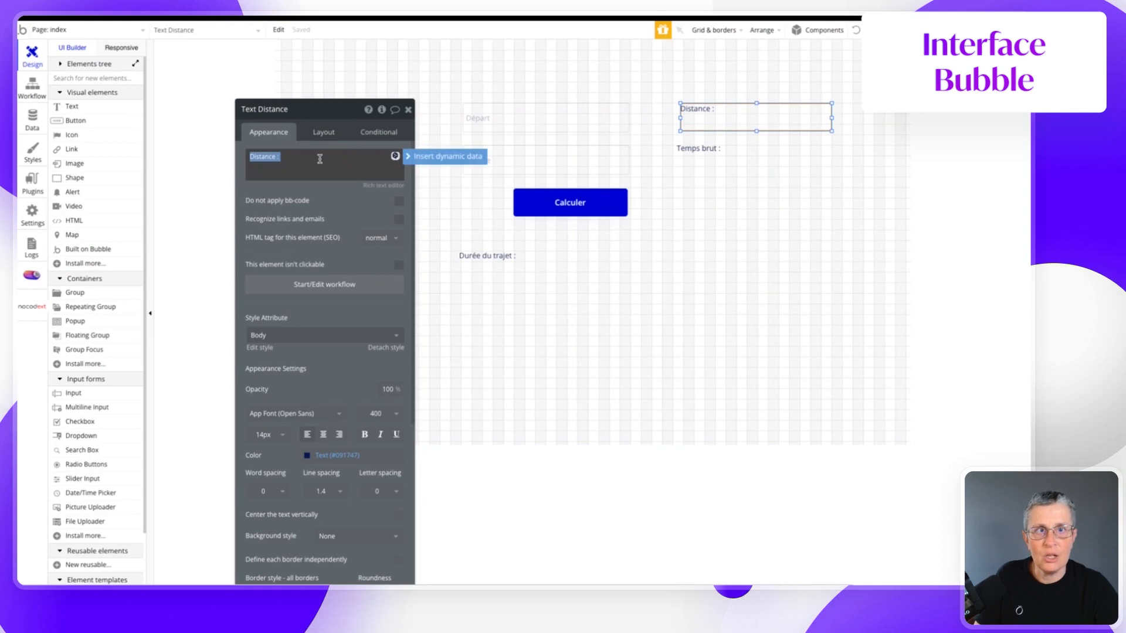
left_click(447, 157)
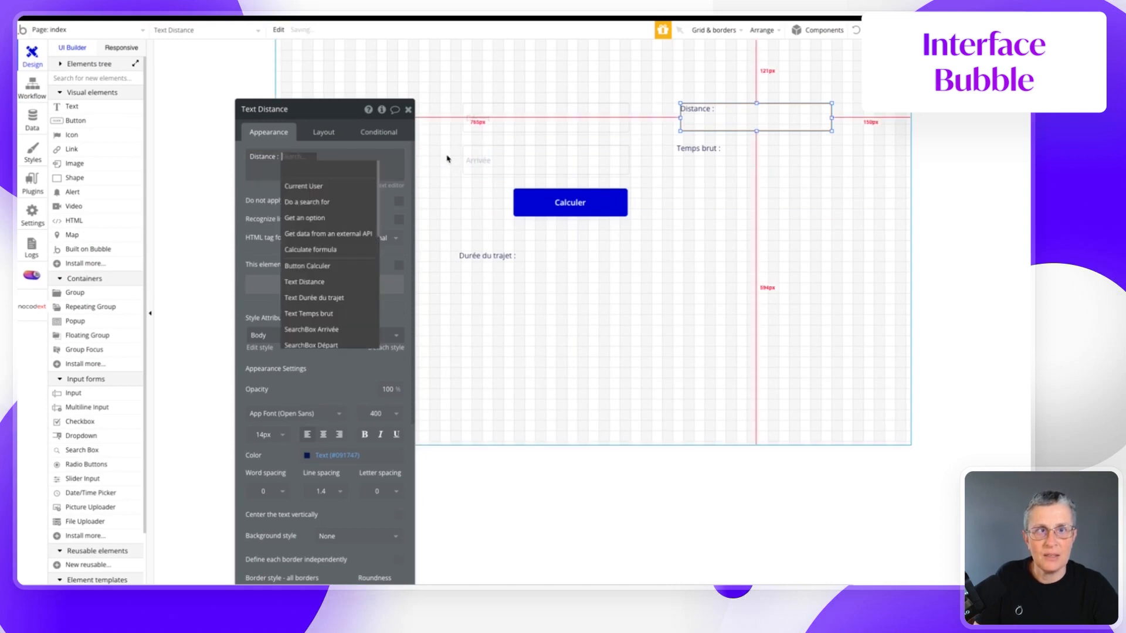
type("index")
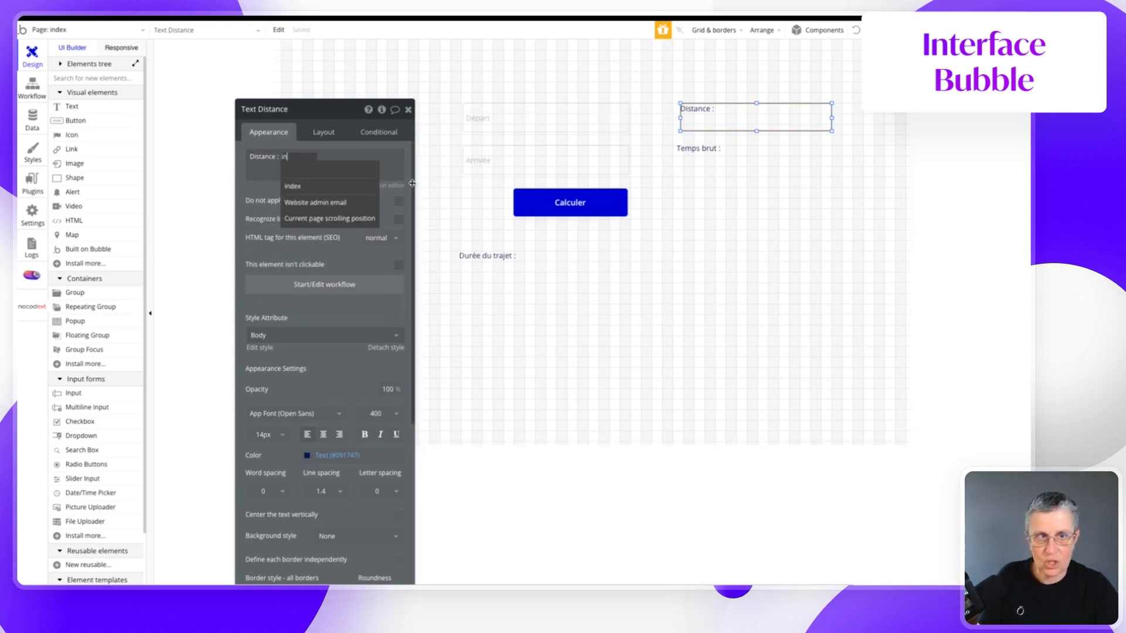
left_click(291, 185)
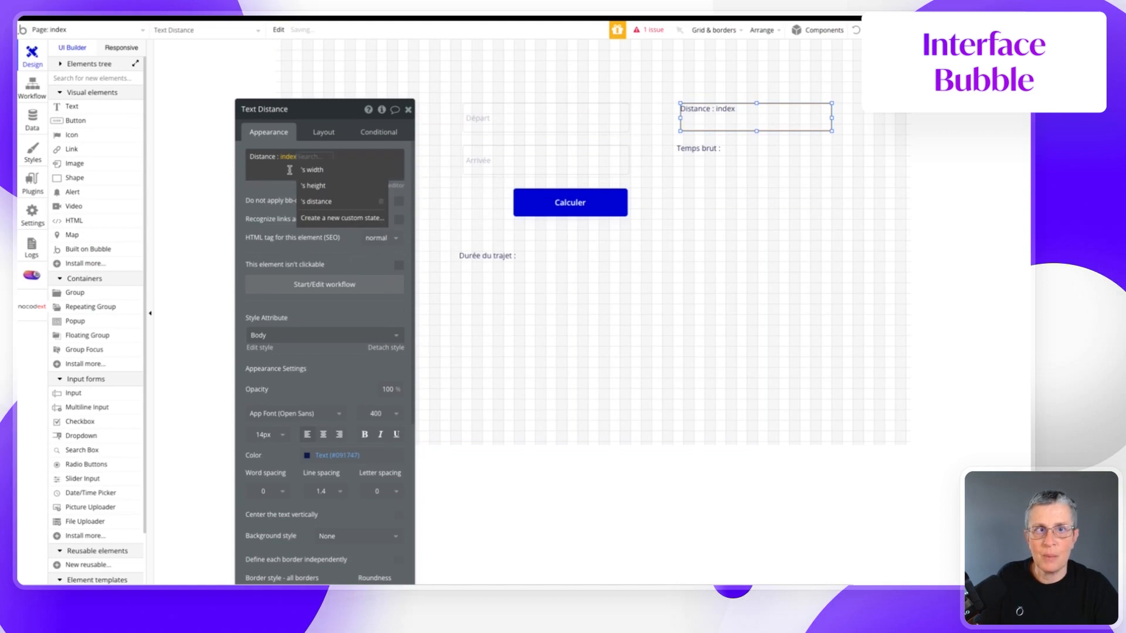
left_click(318, 201)
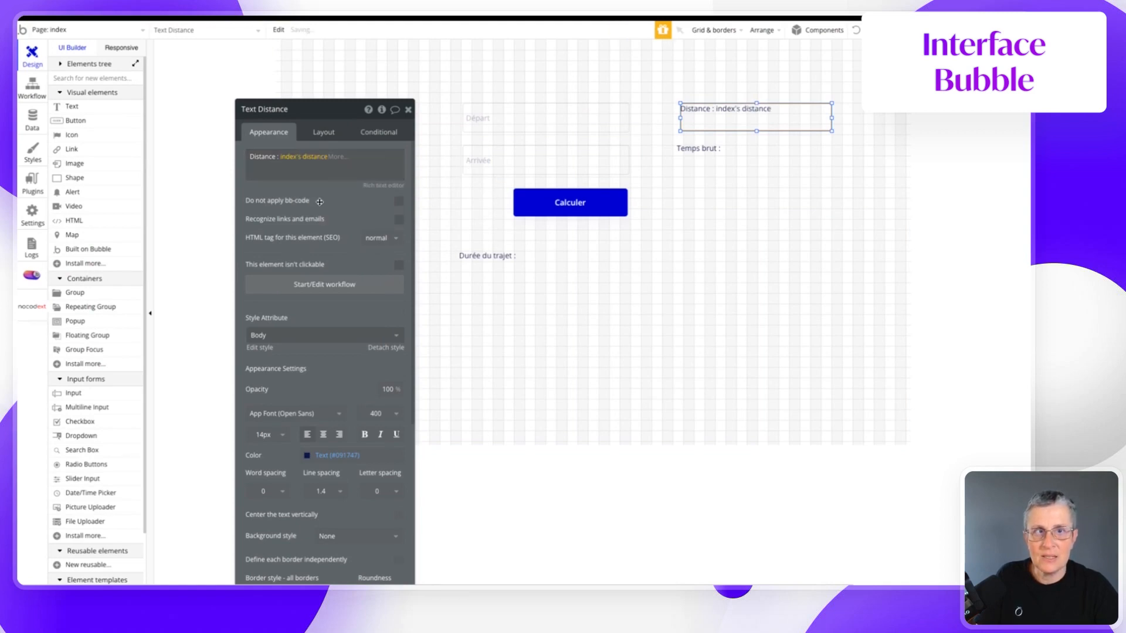
left_click(335, 173)
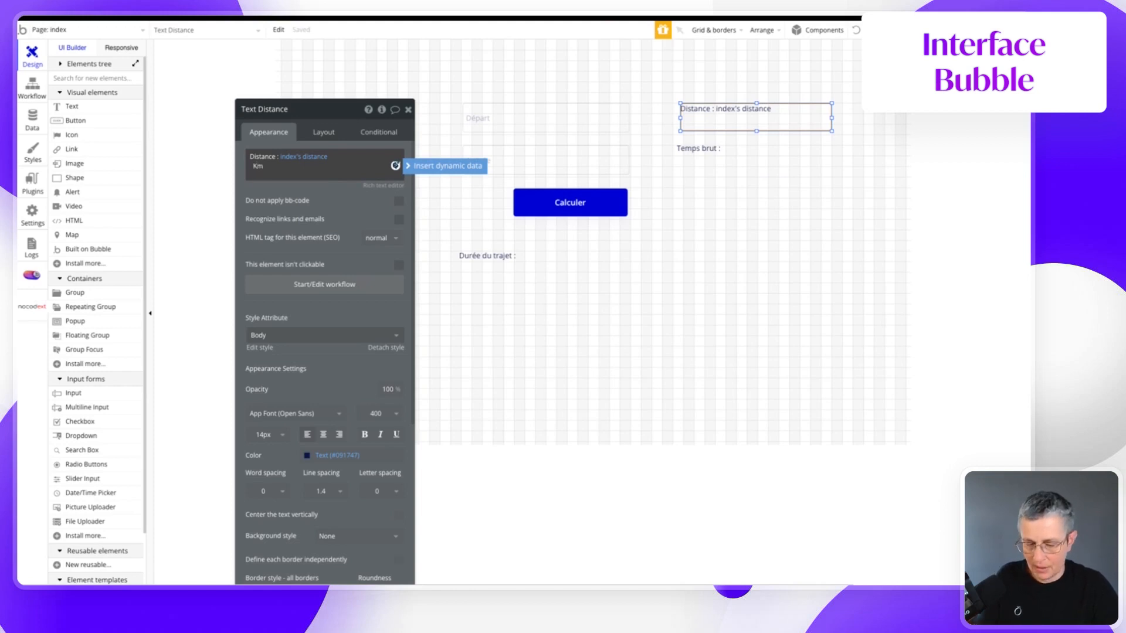
left_click(331, 206)
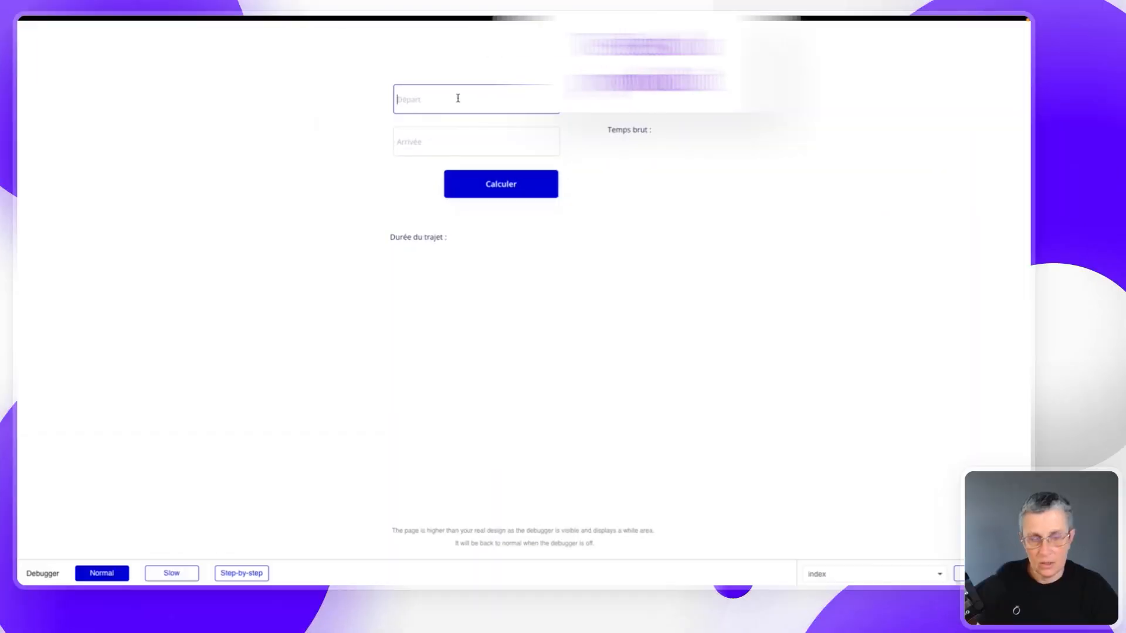
- Test the previewed page by calculating the distance from Paris, France to Marseille, France
type("Pa")
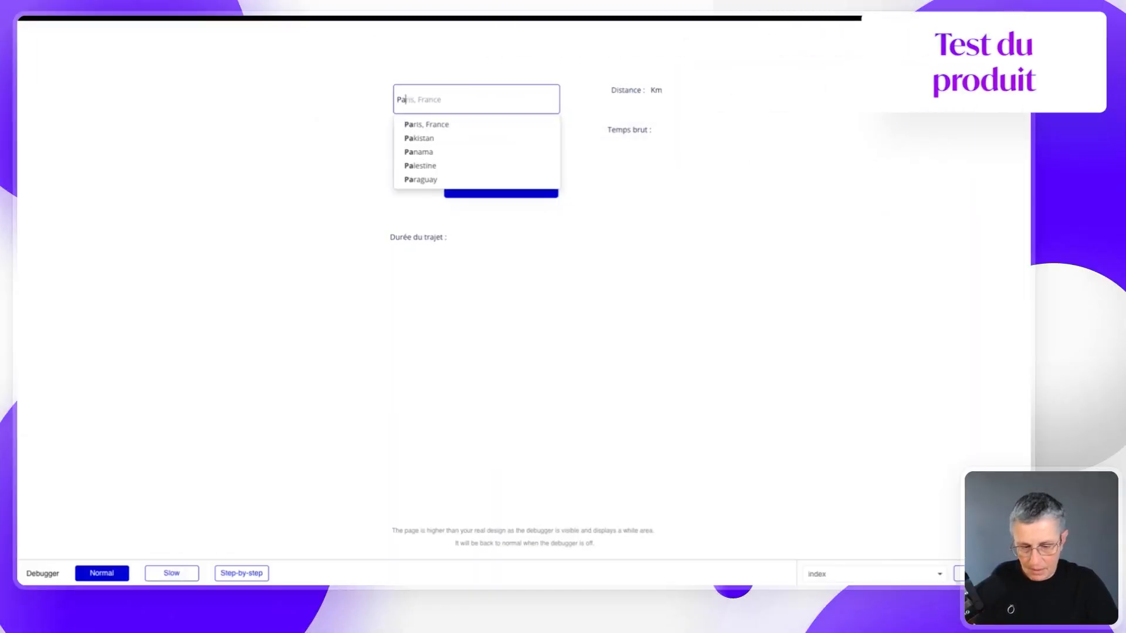
key("Tab")
type("Marseille")
left_click(412, 163)
left_click(520, 186)
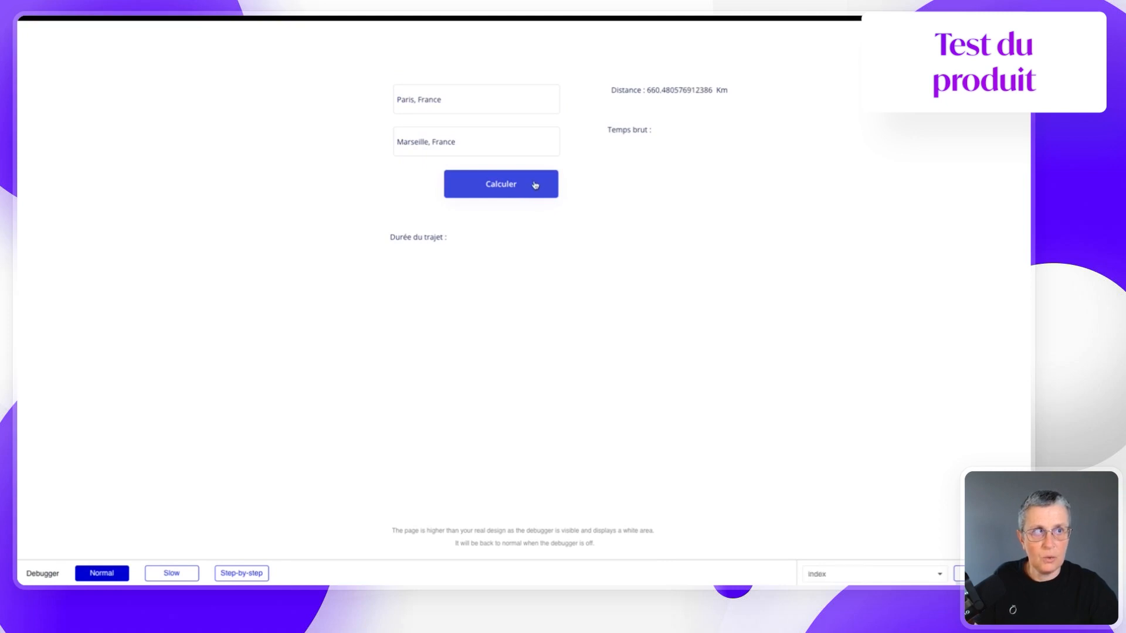
left_click_drag(736, 92, 612, 92)
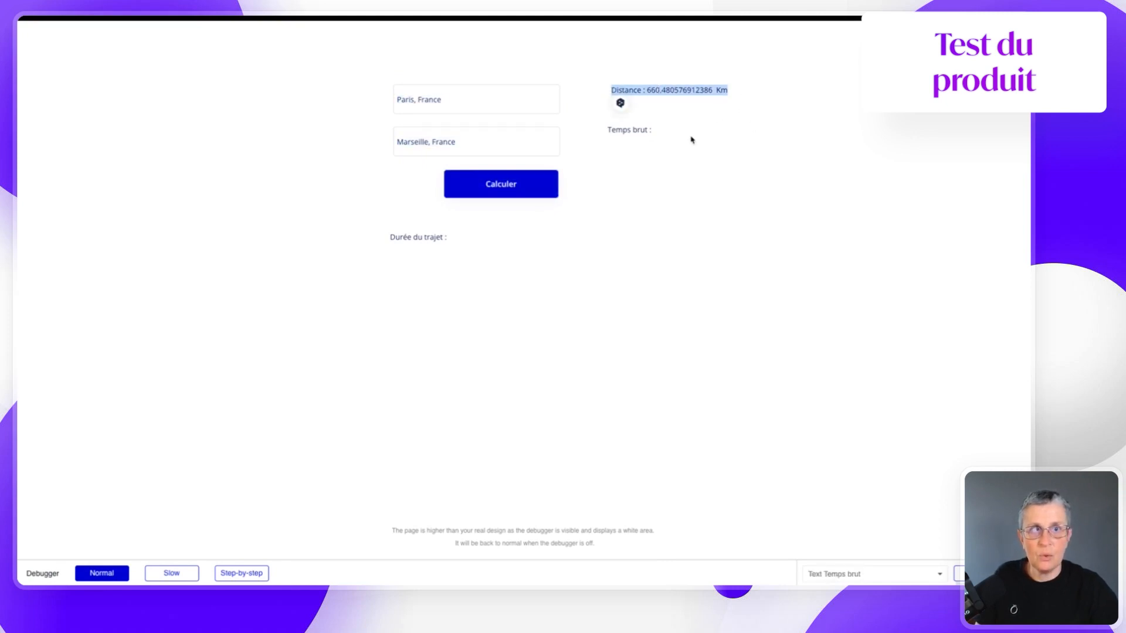
left_click(552, 174)
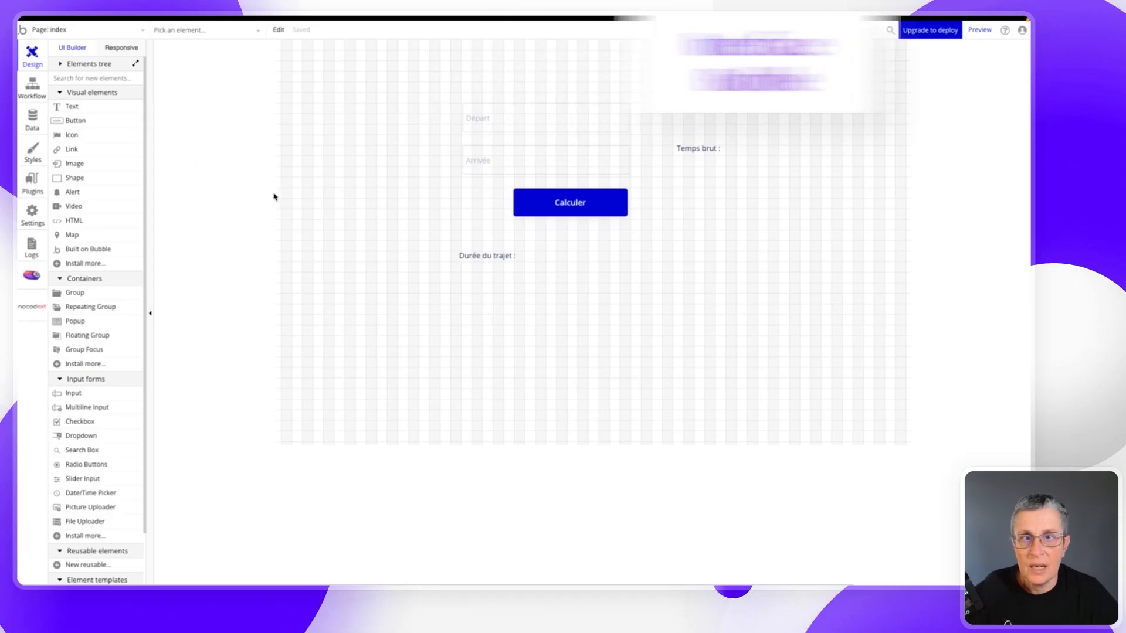
- Add a second Set state action to the Calculer button's workflow
left_click(32, 87)
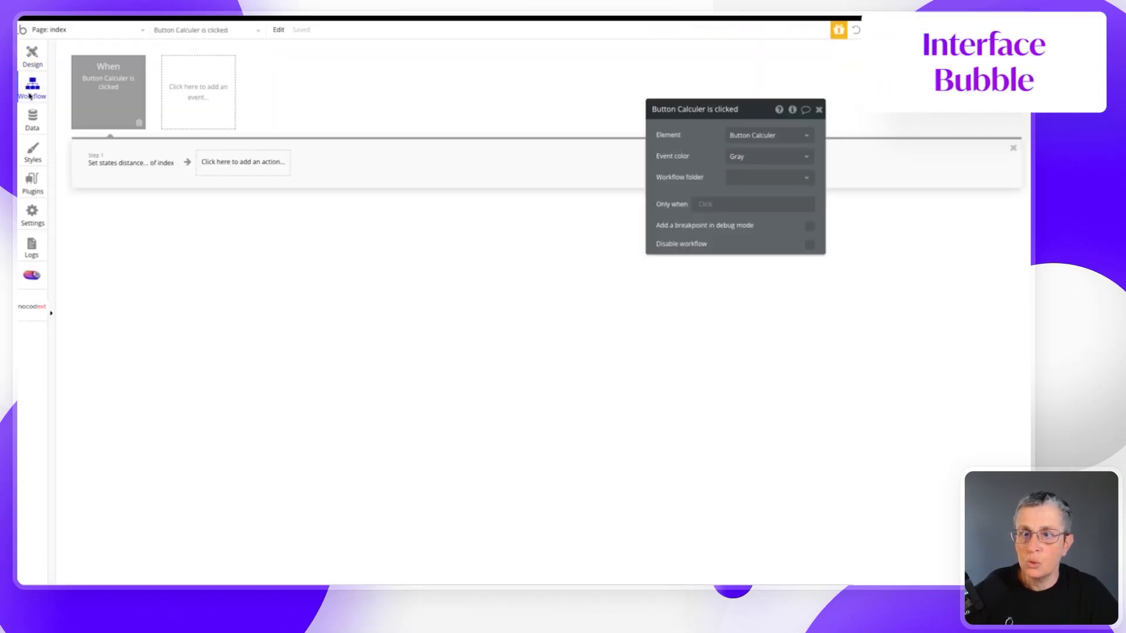
left_click(226, 163)
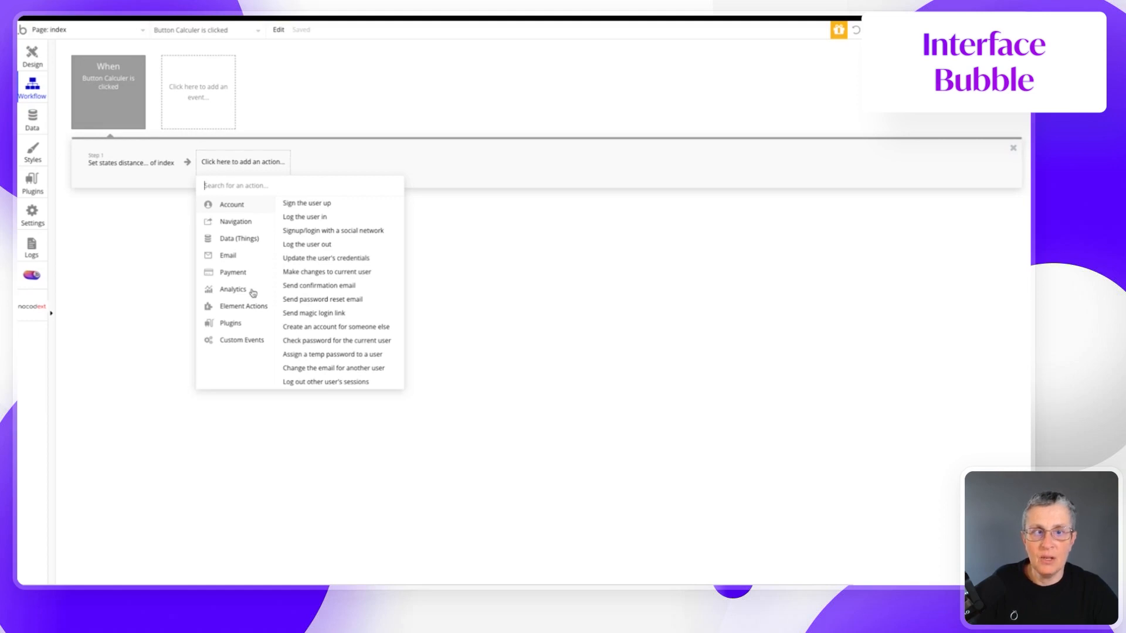
mouse_move(255, 306)
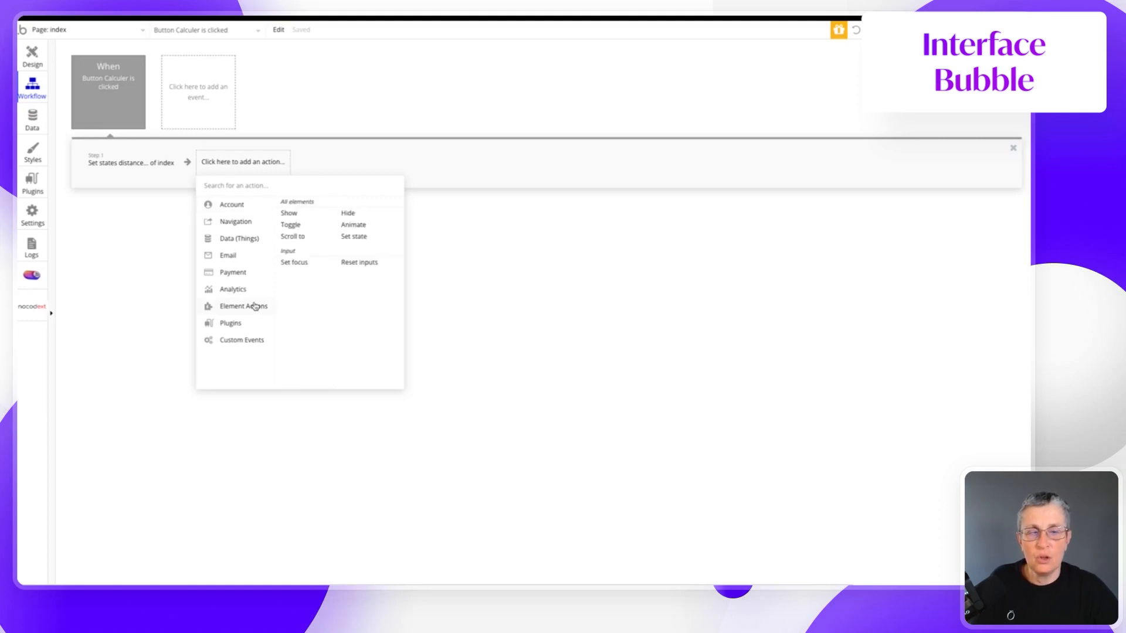
left_click(355, 238)
left_click_drag(721, 111, 374, 121)
- Target the index page in the second Set state action and create a custom state named time of type number
left_click(408, 142)
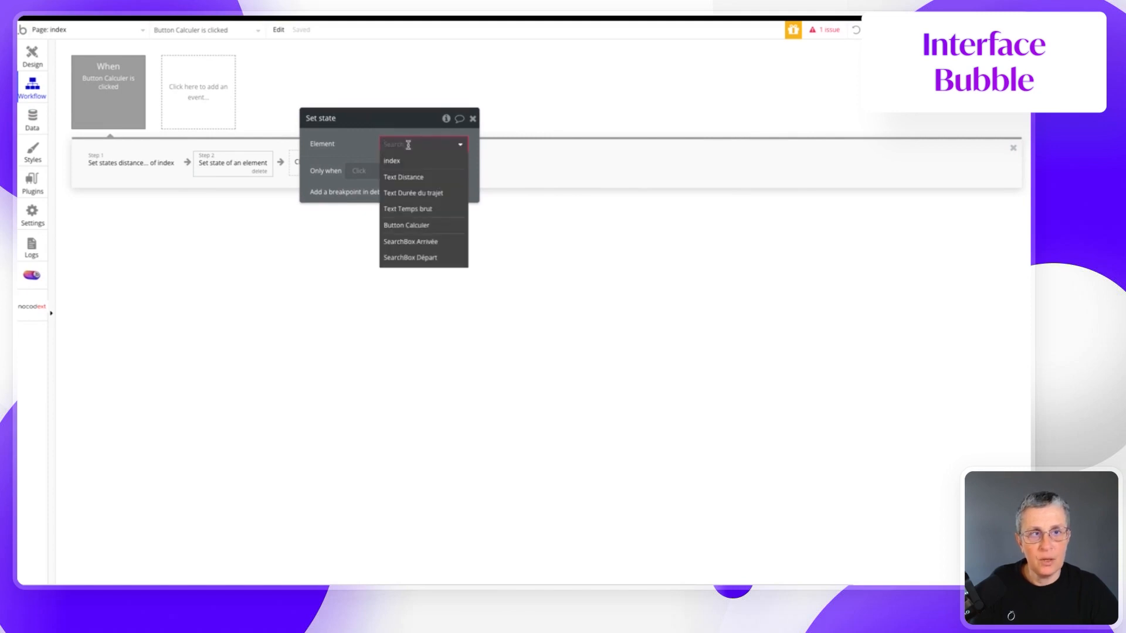
left_click(396, 162)
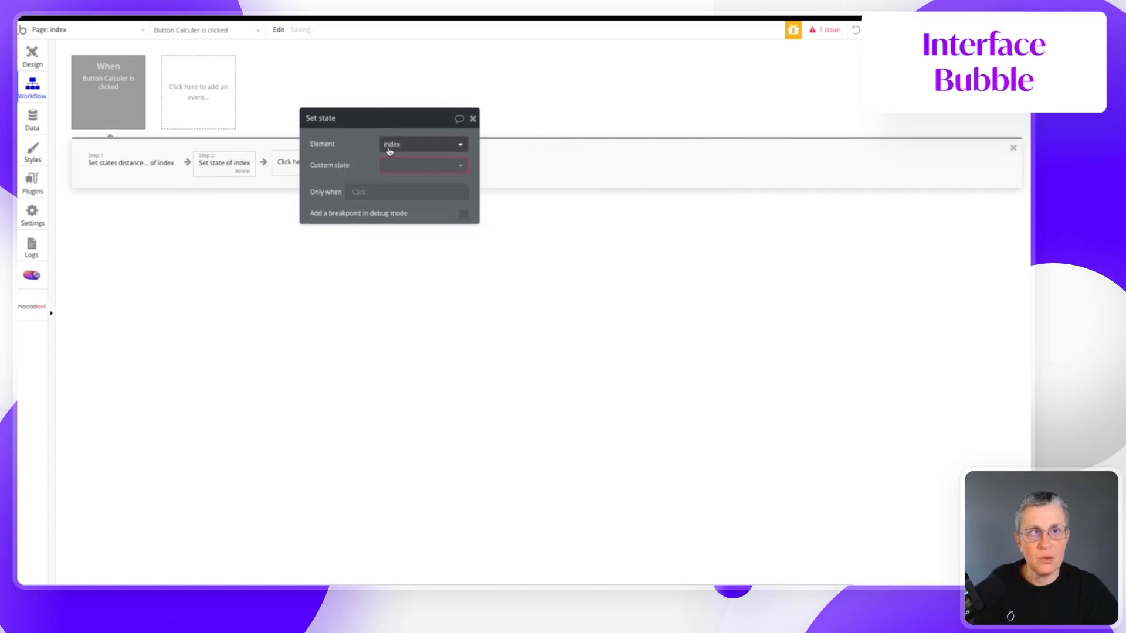
left_click(397, 167)
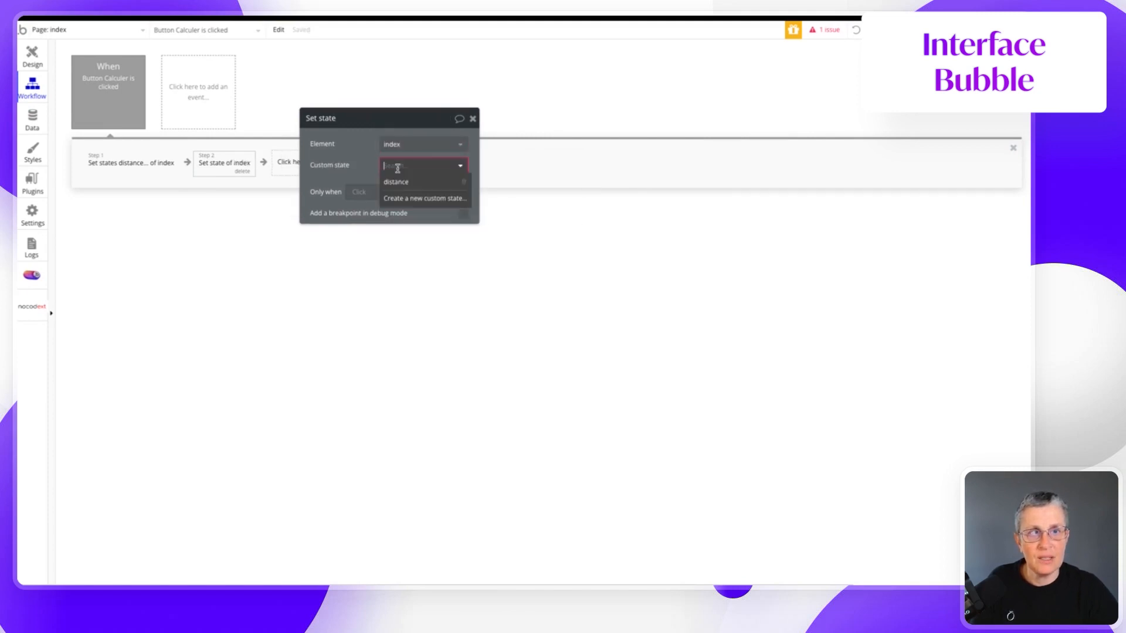
left_click(391, 199)
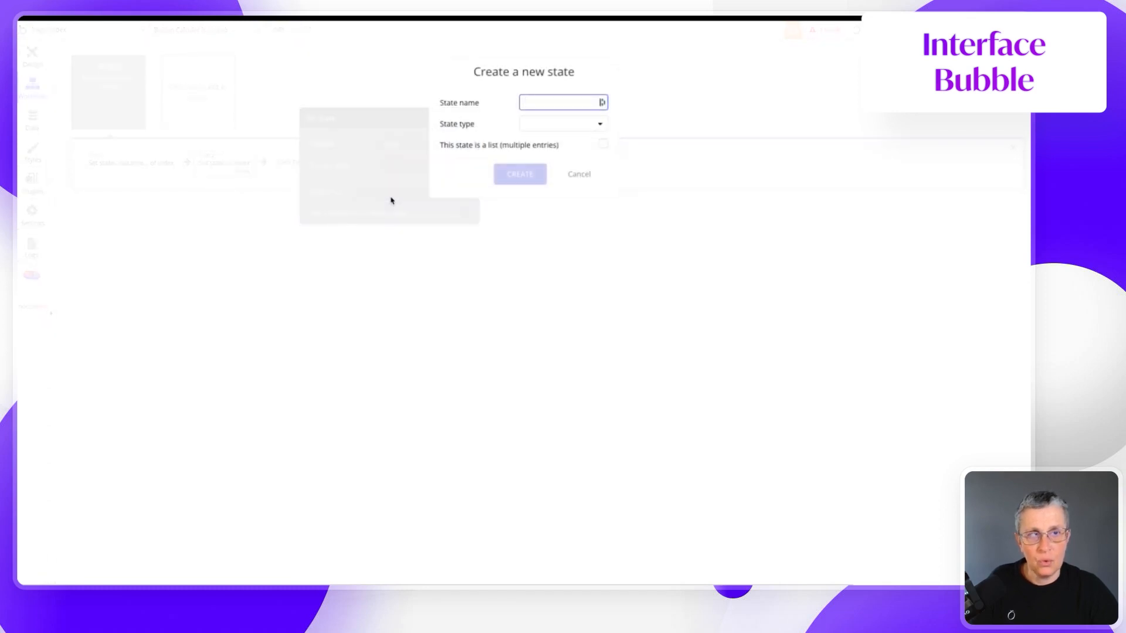
type("time")
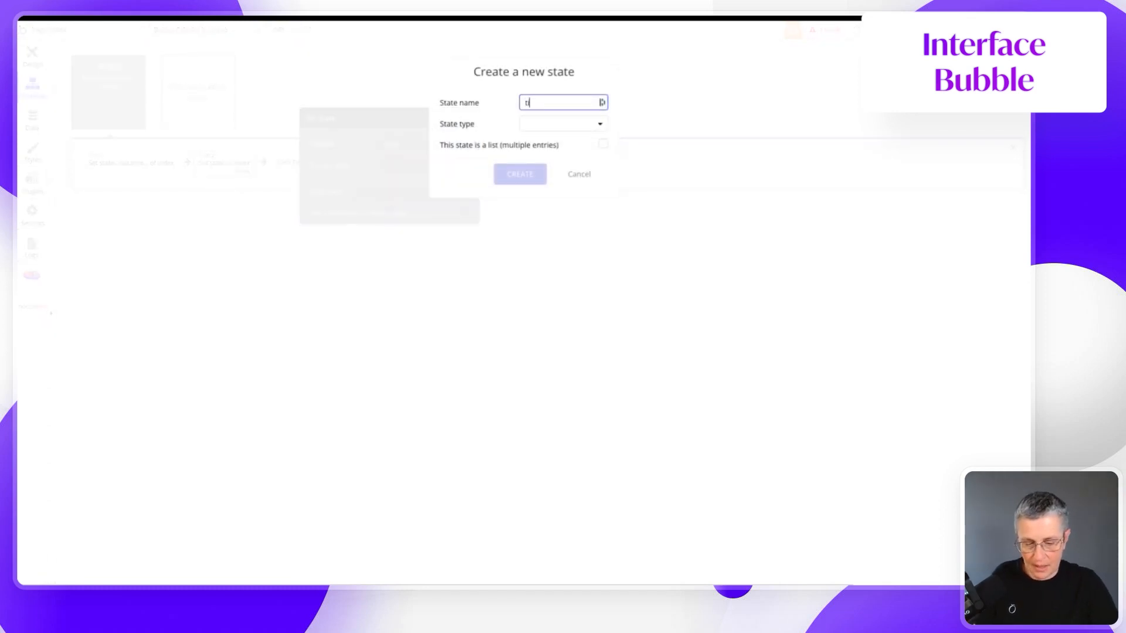
left_click(533, 124)
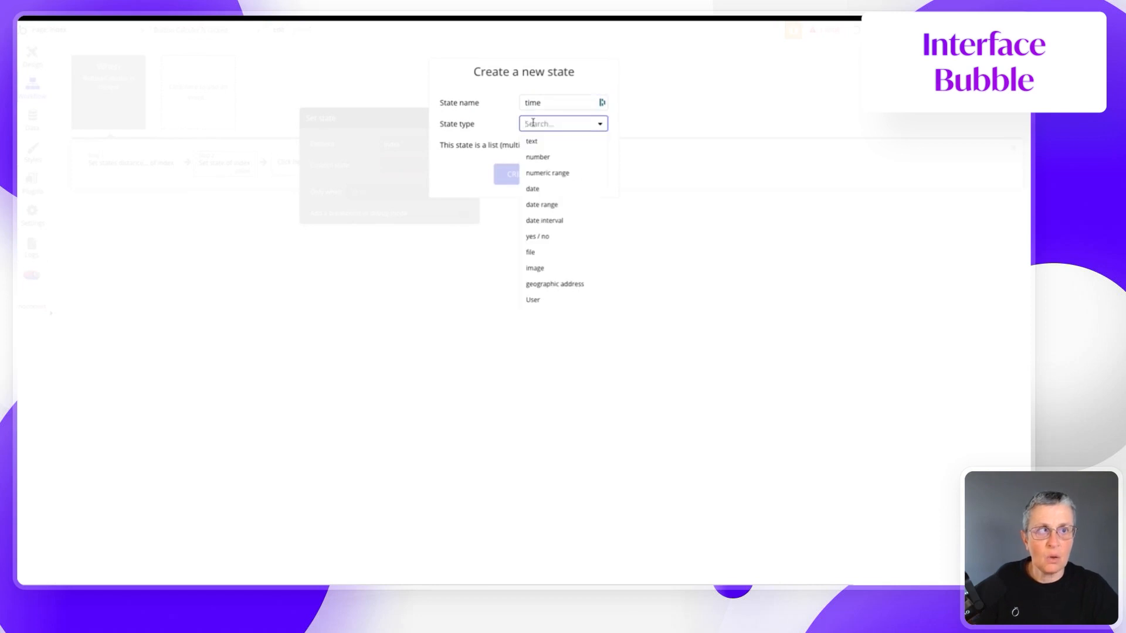
left_click(539, 159)
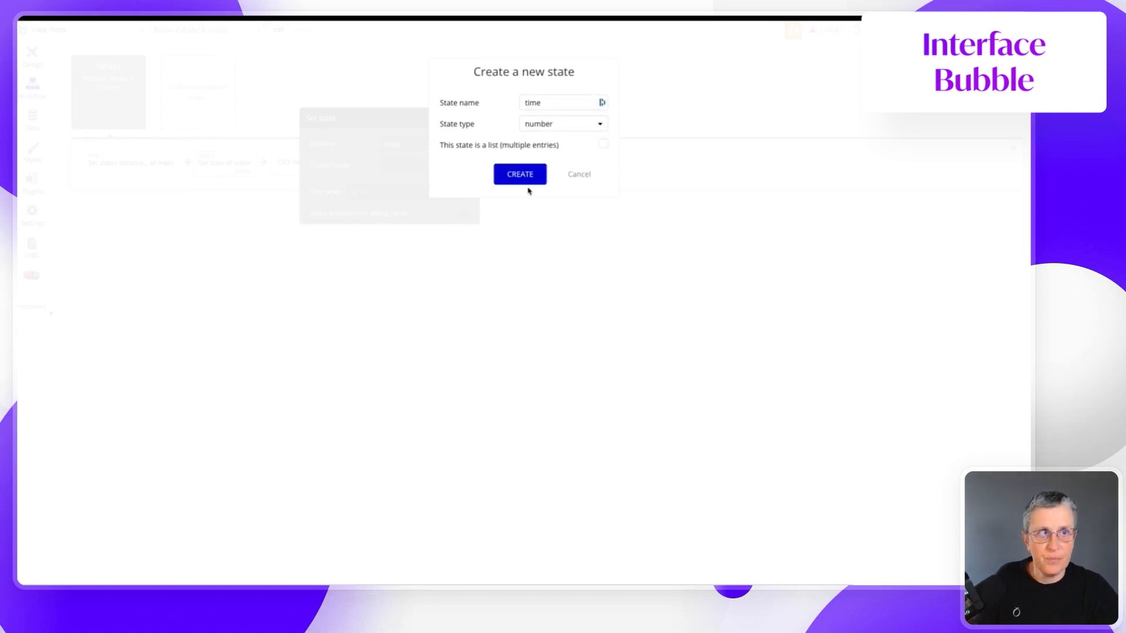
left_click(519, 175)
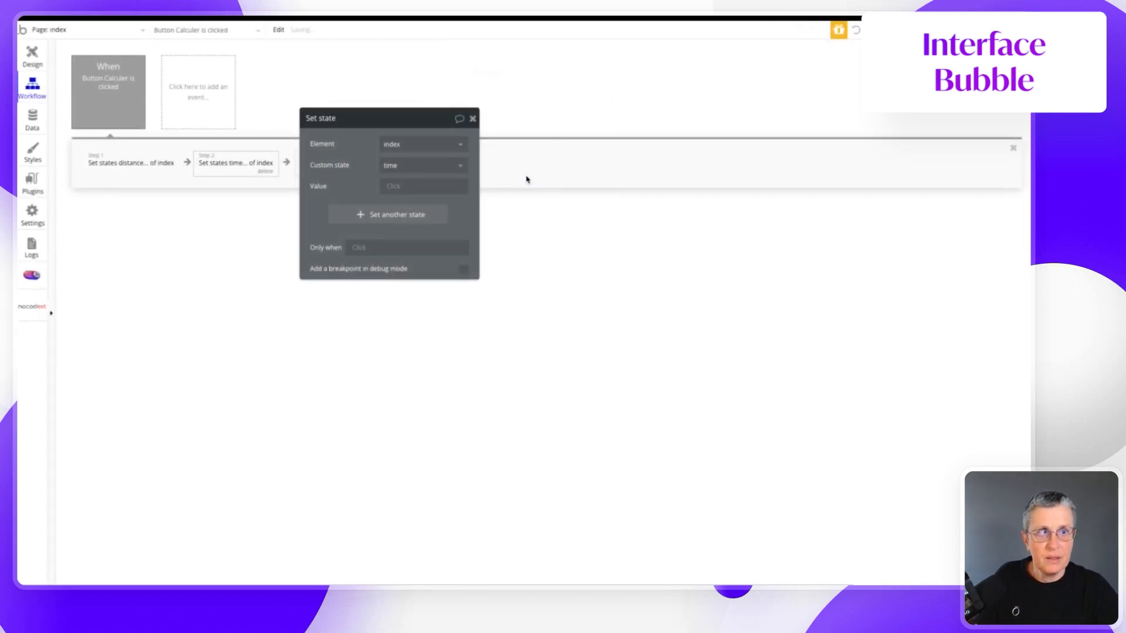
- Set the time state's value to index's distance divided by 100
left_click(394, 187)
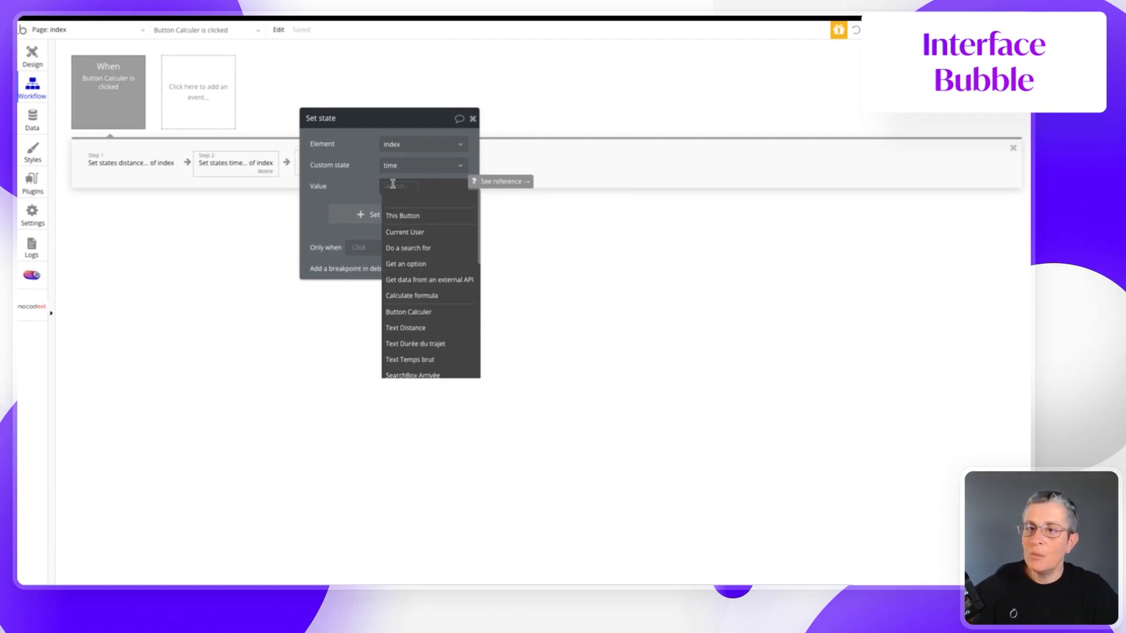
type("index")
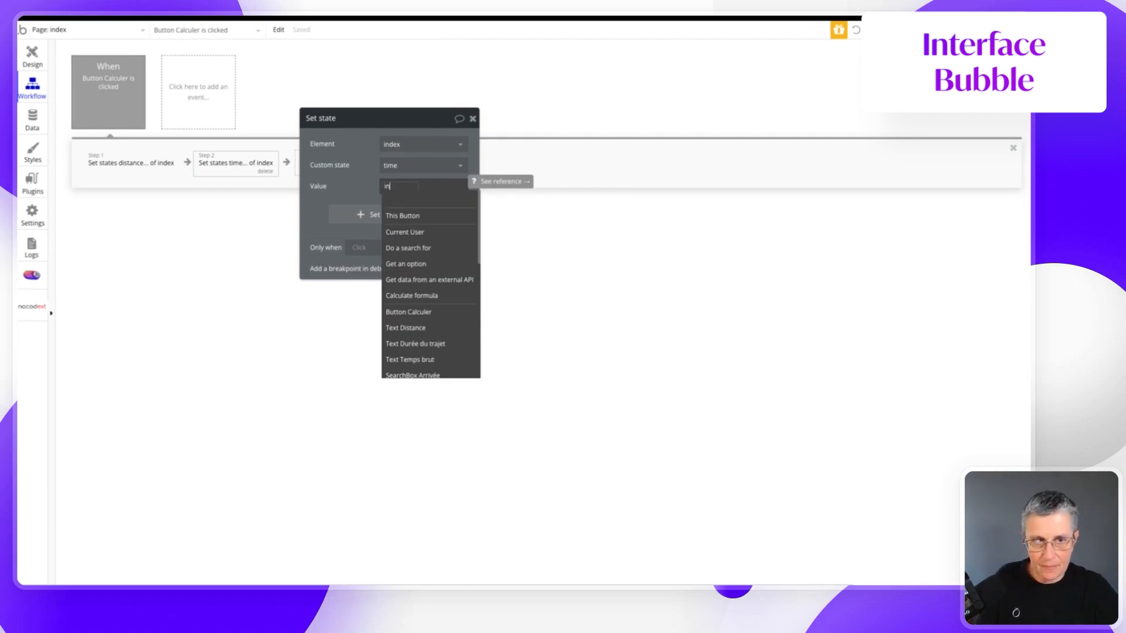
left_click(396, 217)
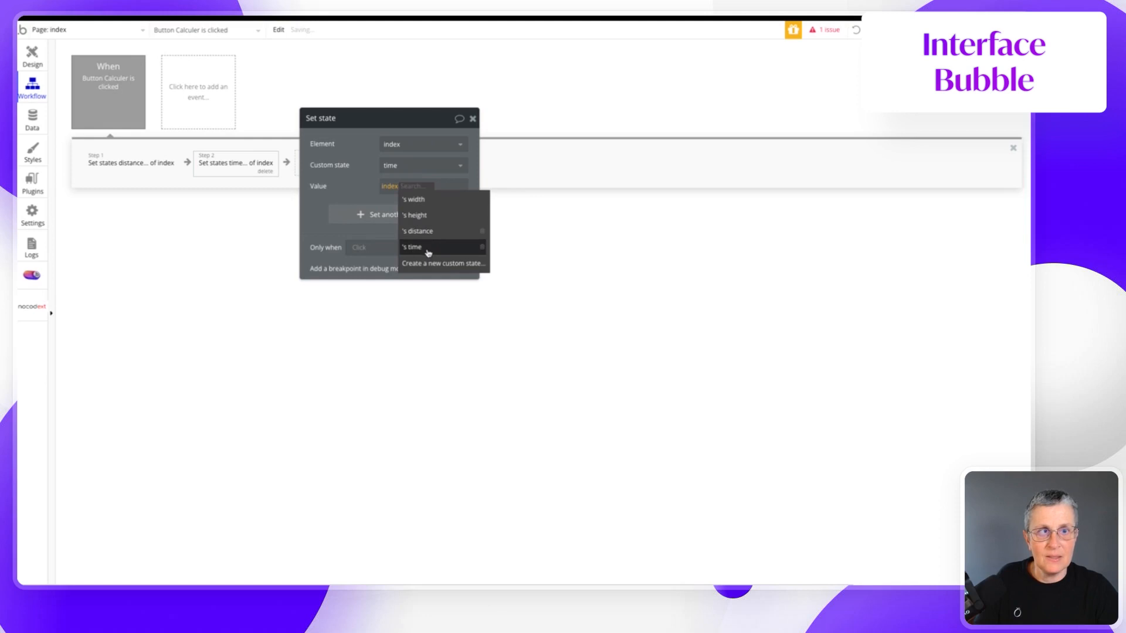
left_click(425, 232)
left_click(434, 185)
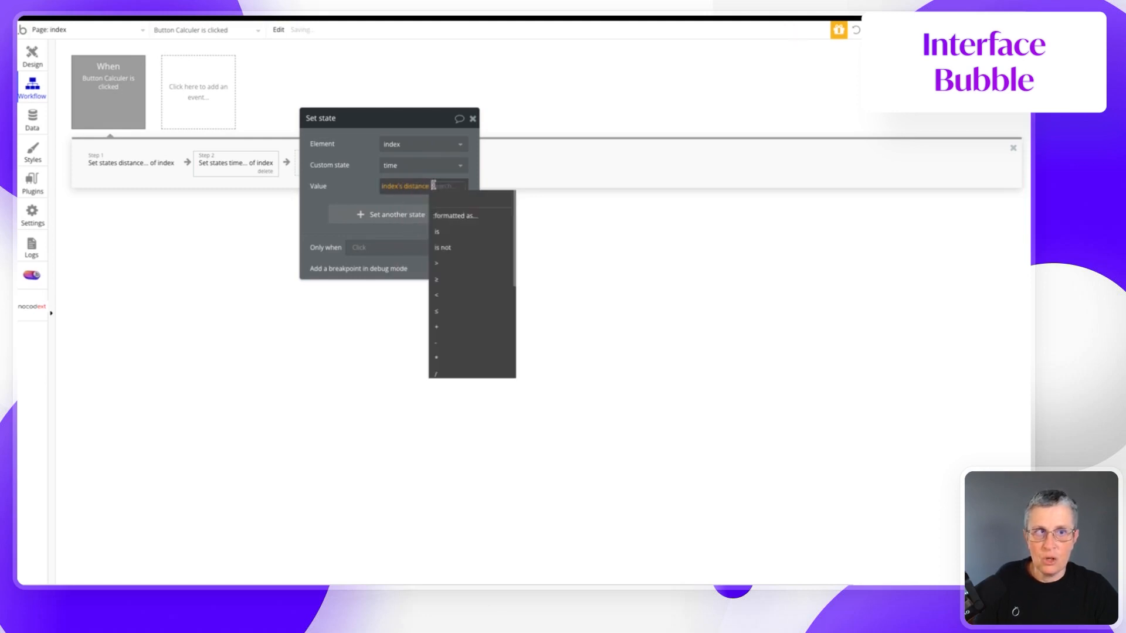
left_click(437, 373)
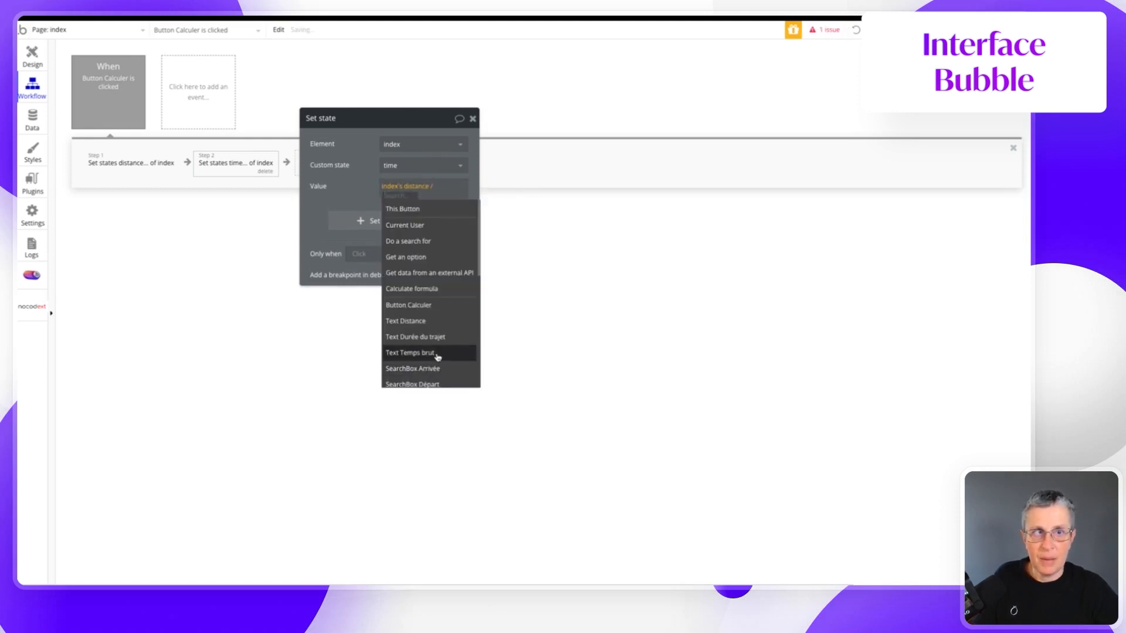
type("100")
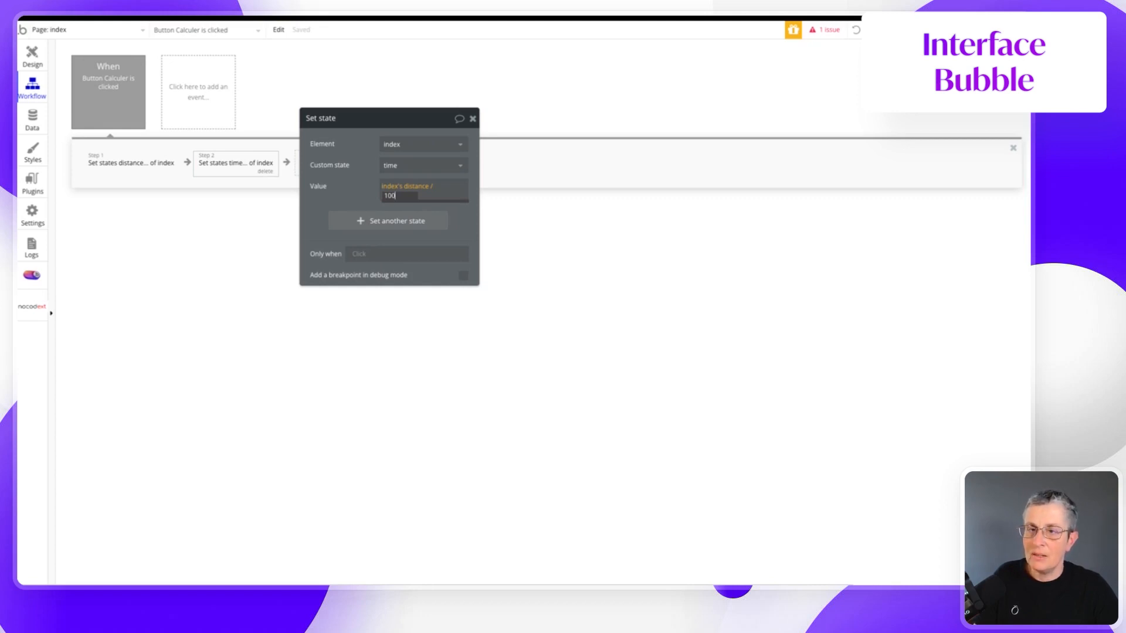
key("Return")
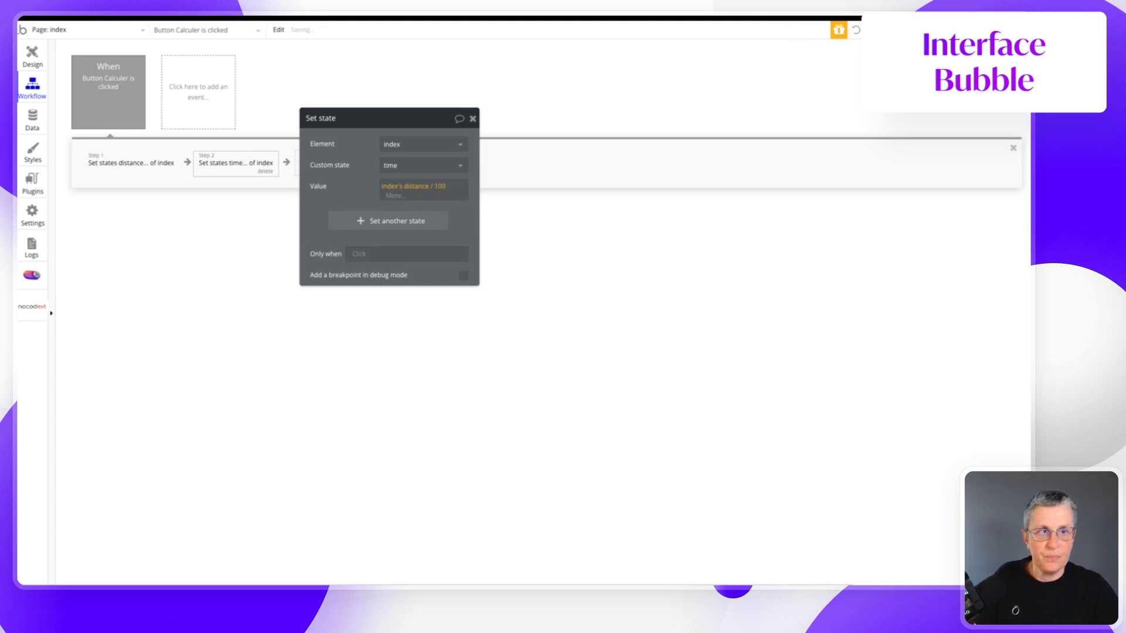
left_click(348, 199)
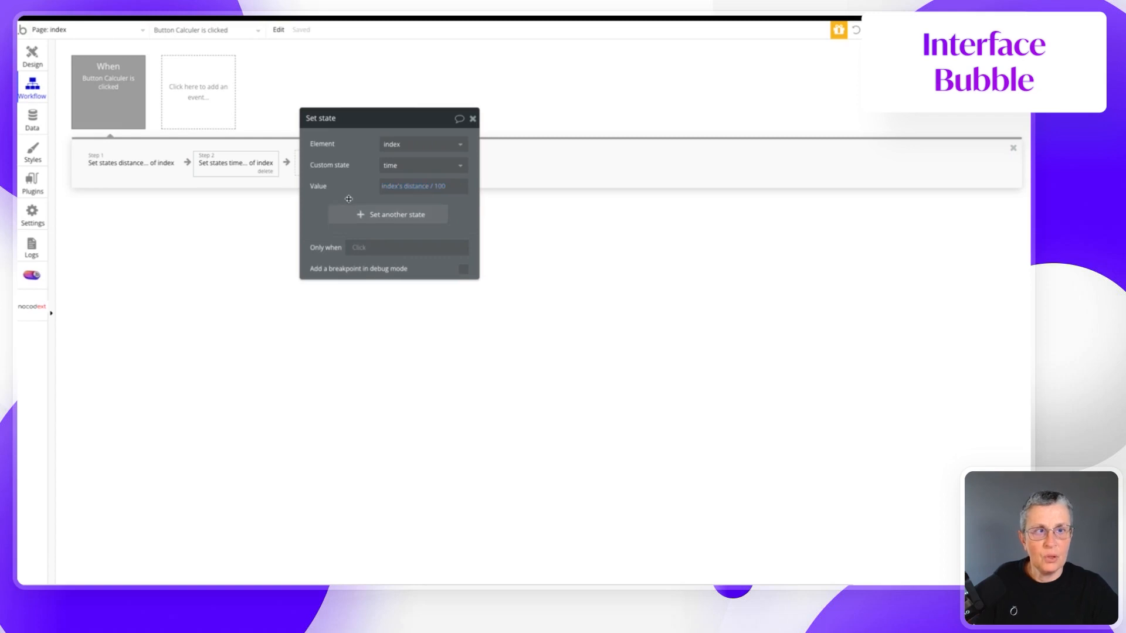
- Insert index's time as dynamic data after "Temps brut :" in the Temps brut text, followed by the unit H
left_click(28, 58)
double_click(774, 159)
left_click(573, 161)
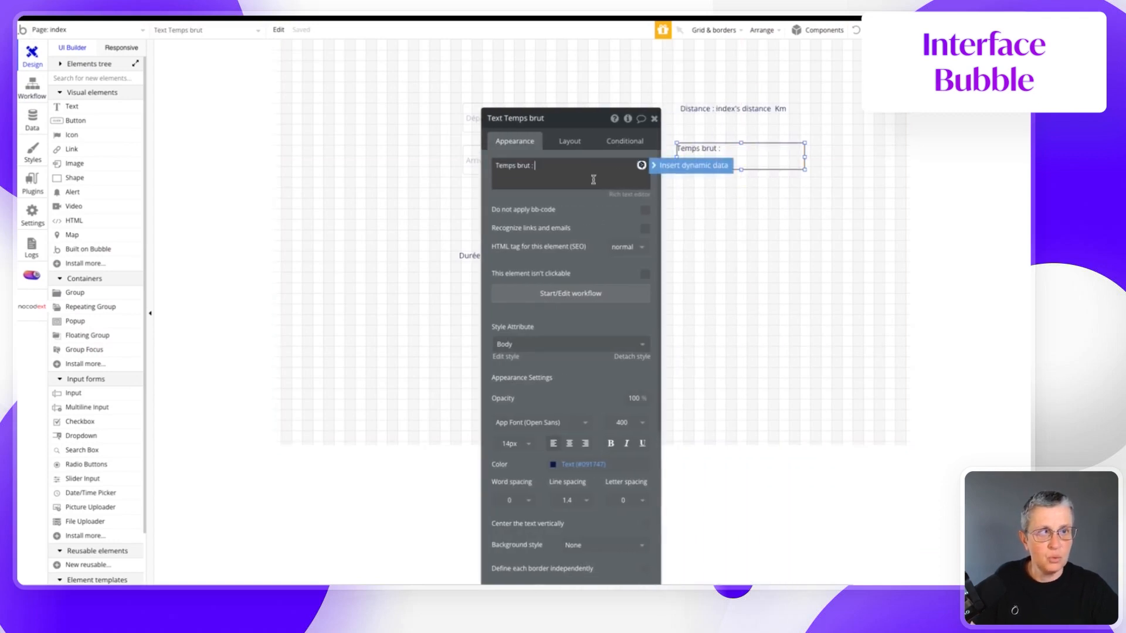
left_click(693, 165)
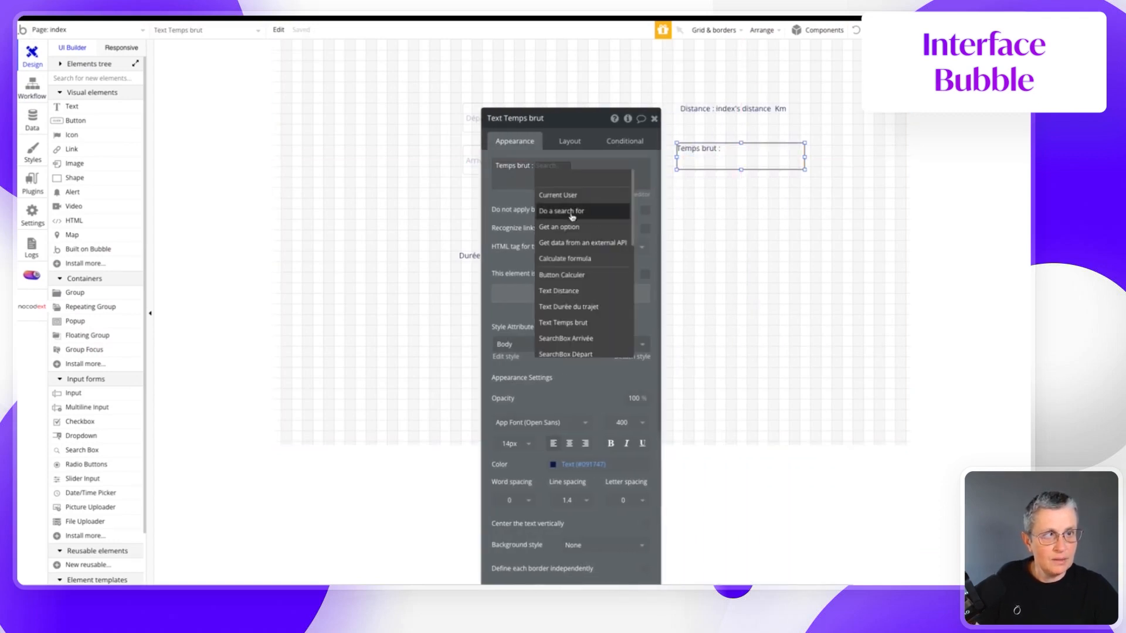
left_click(561, 319)
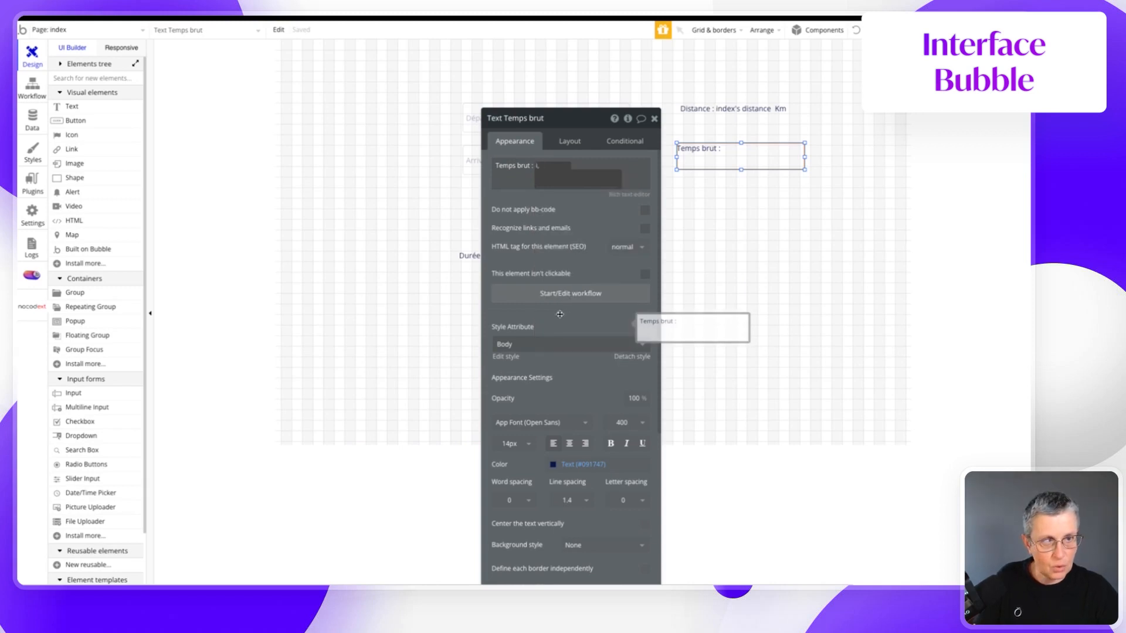
type("in")
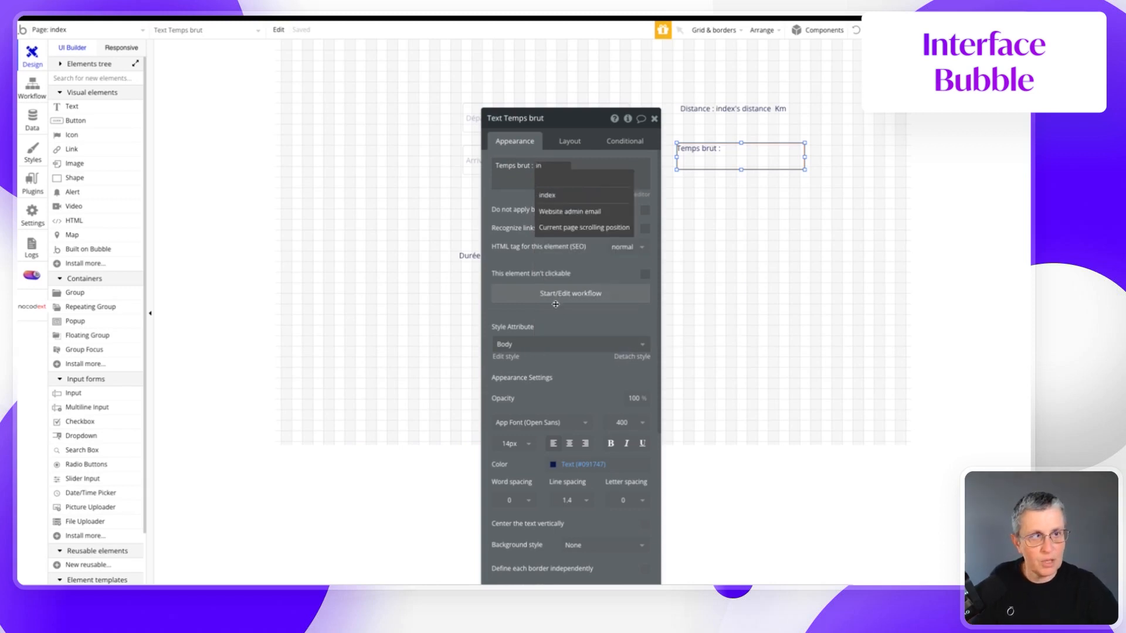
left_click(545, 195)
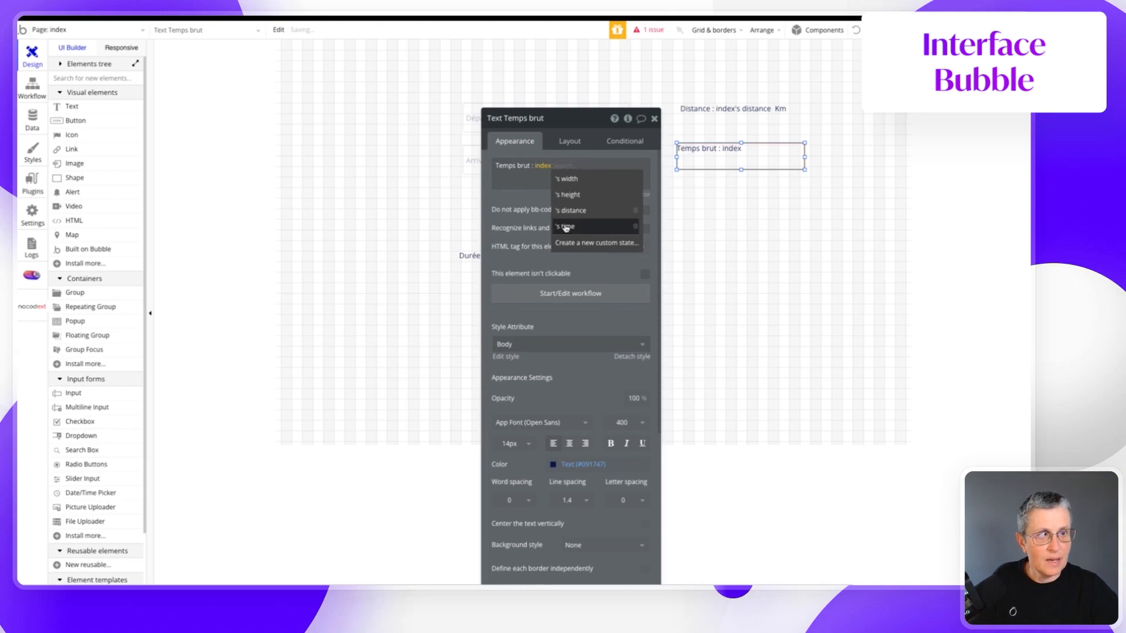
left_click(566, 227)
key("Return")
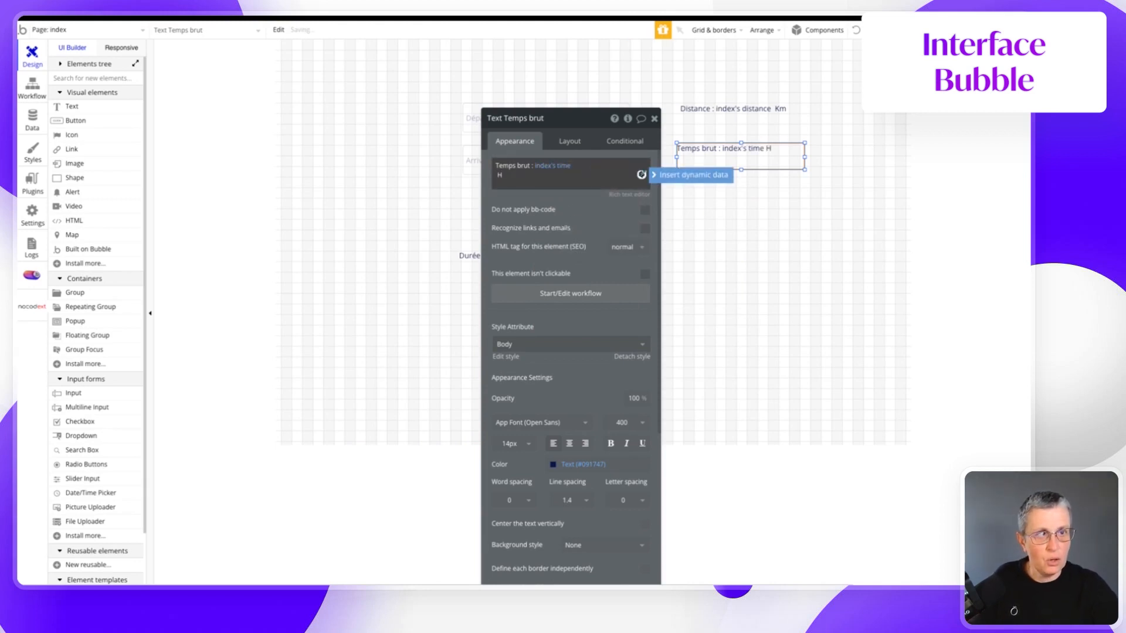
left_click(605, 223)
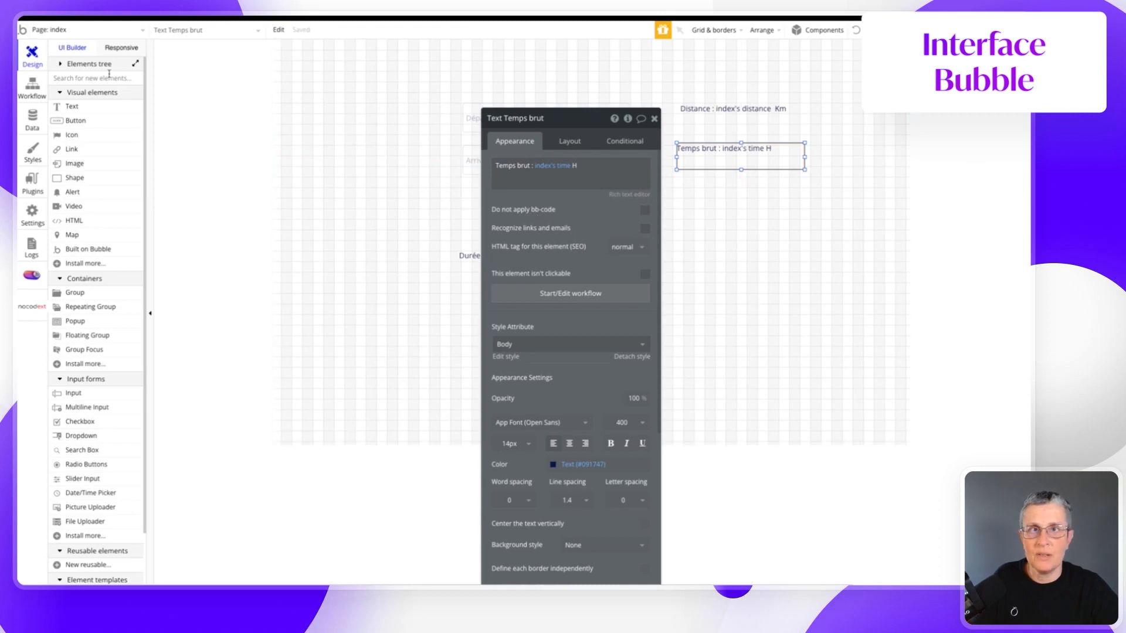
- Test the previewed page by calculating the distance and raw time from Paris, France to Marseille, France
mouse_move(20, 105)
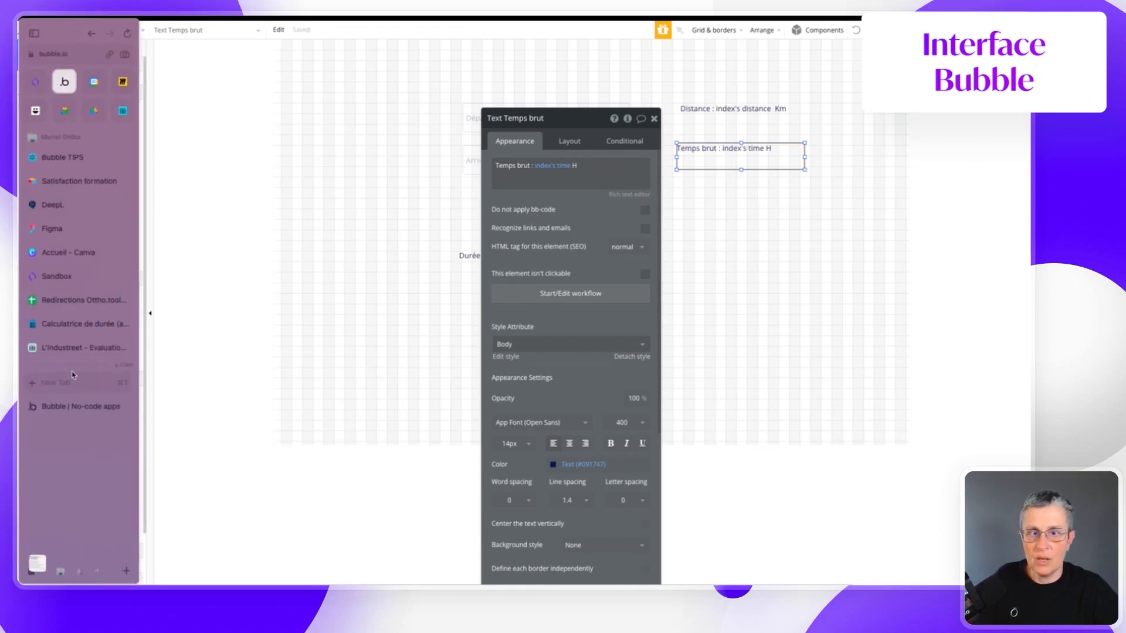
left_click(53, 406)
type("Paris")
key("Tab")
key("Tab")
type("Marseille, France")
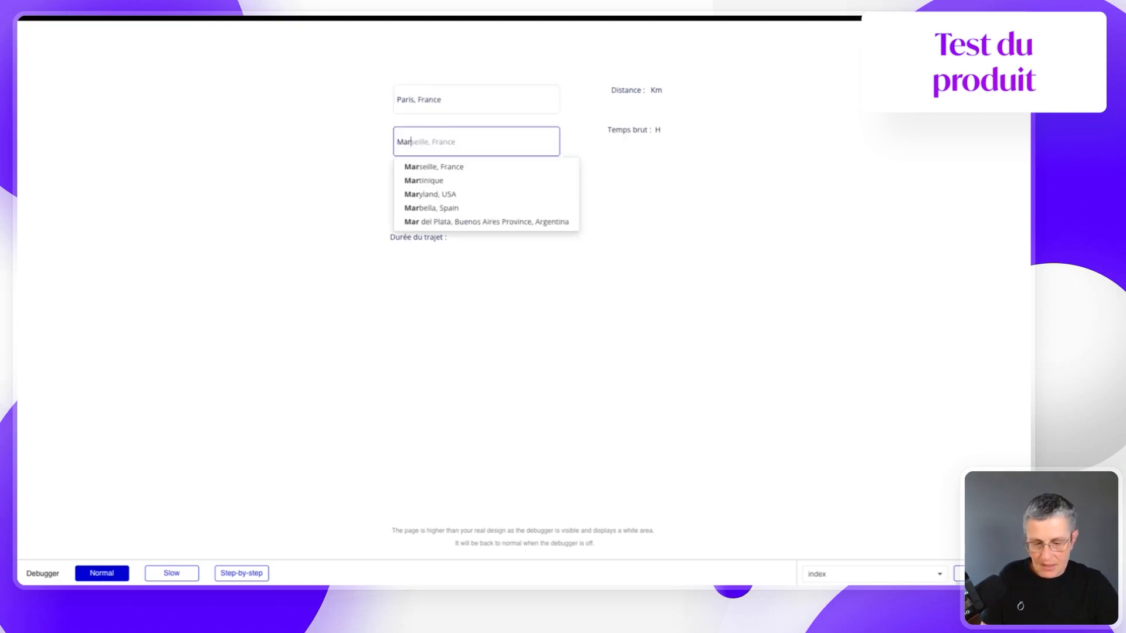
key("Tab")
left_click(498, 189)
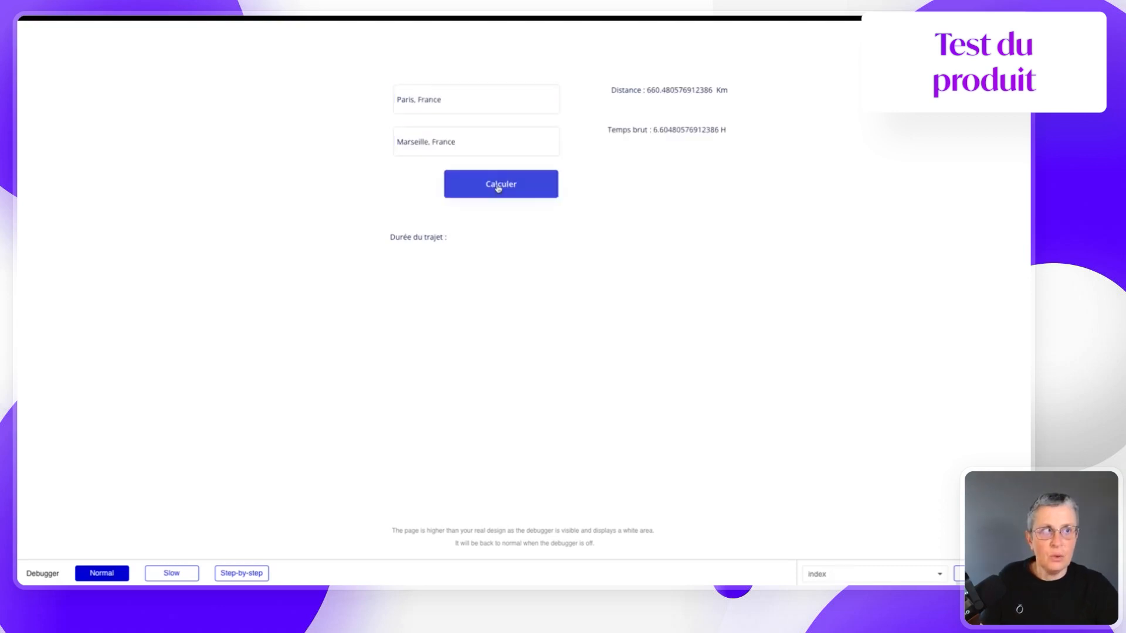
left_click(546, 181)
left_click(744, 89)
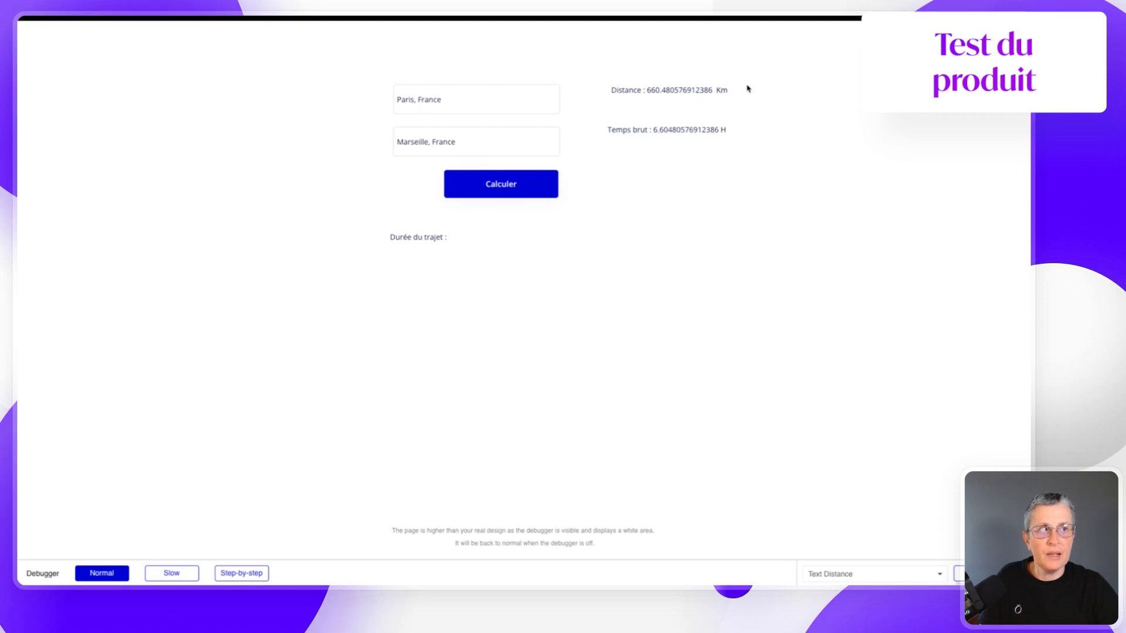
left_click_drag(737, 96, 731, 132)
left_click(734, 133)
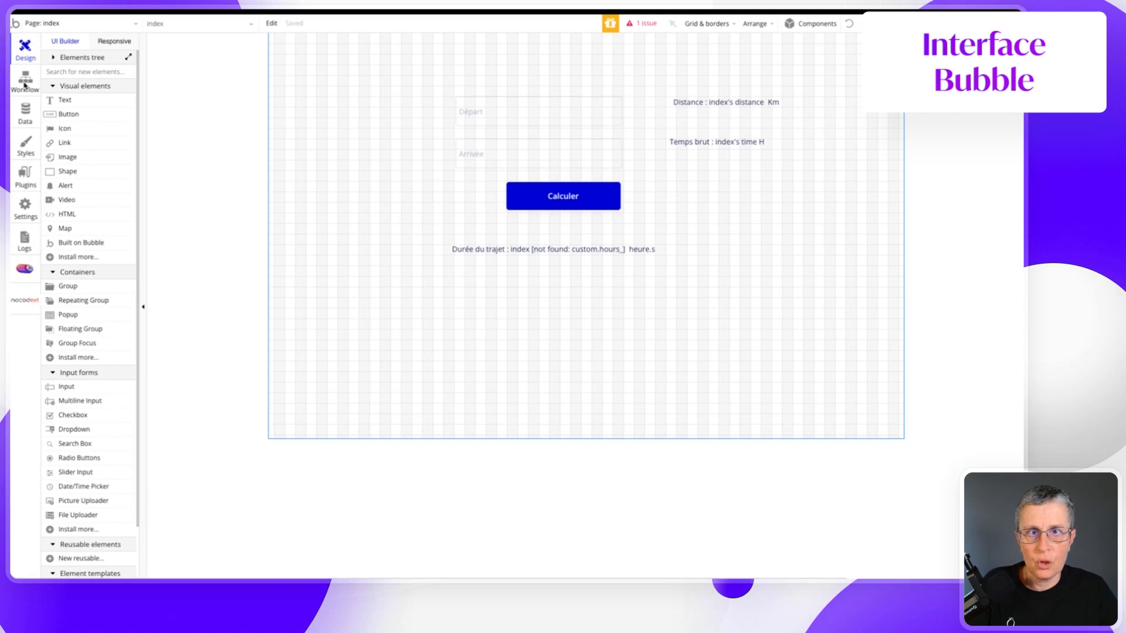
- Add another state to the second Set state action, creating a custom state named hours of type number
left_click(24, 85)
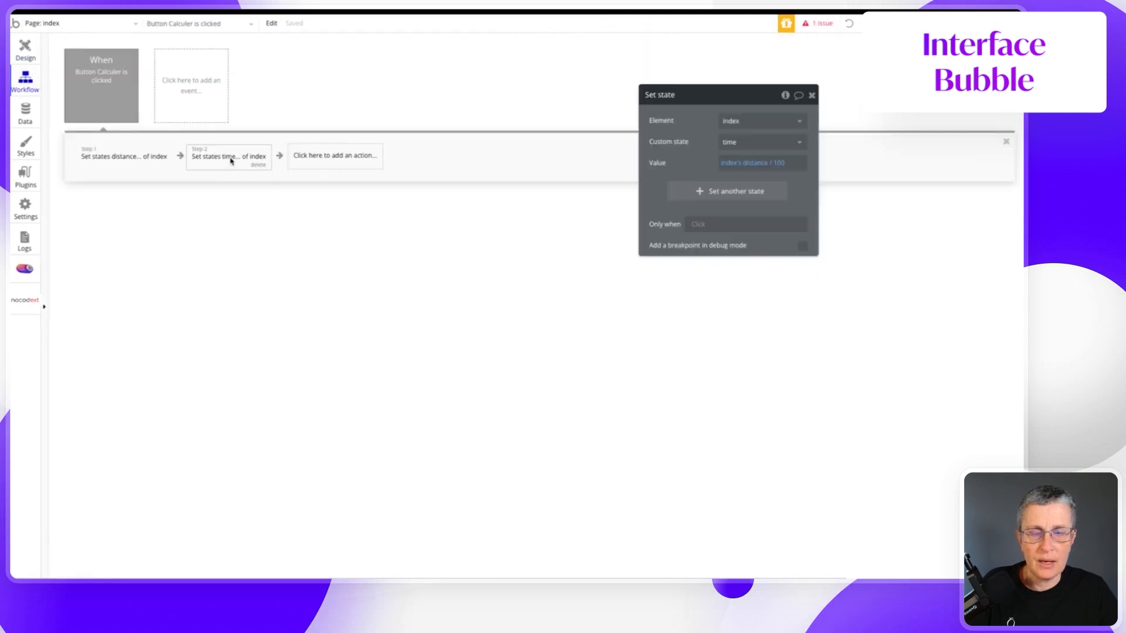
left_click_drag(701, 97, 391, 94)
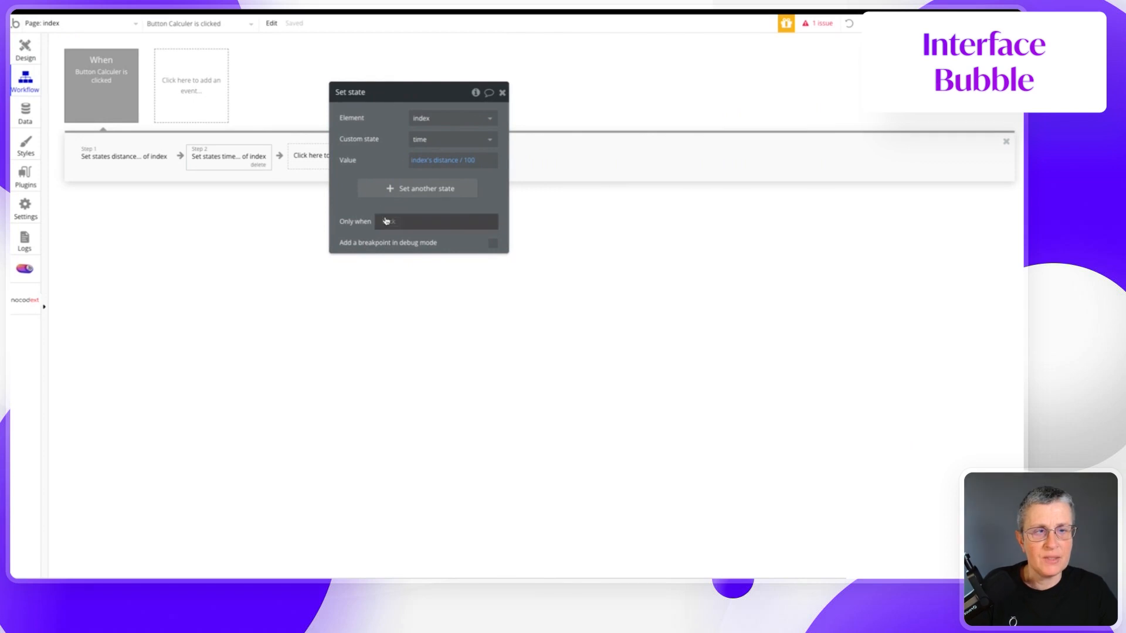
left_click(378, 191)
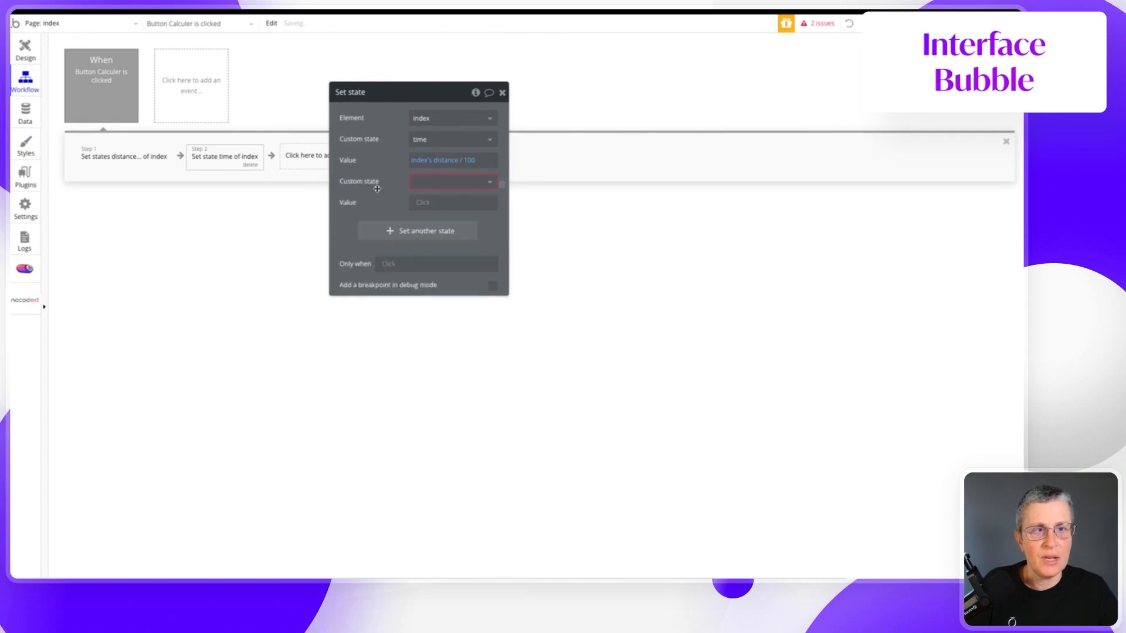
left_click(441, 182)
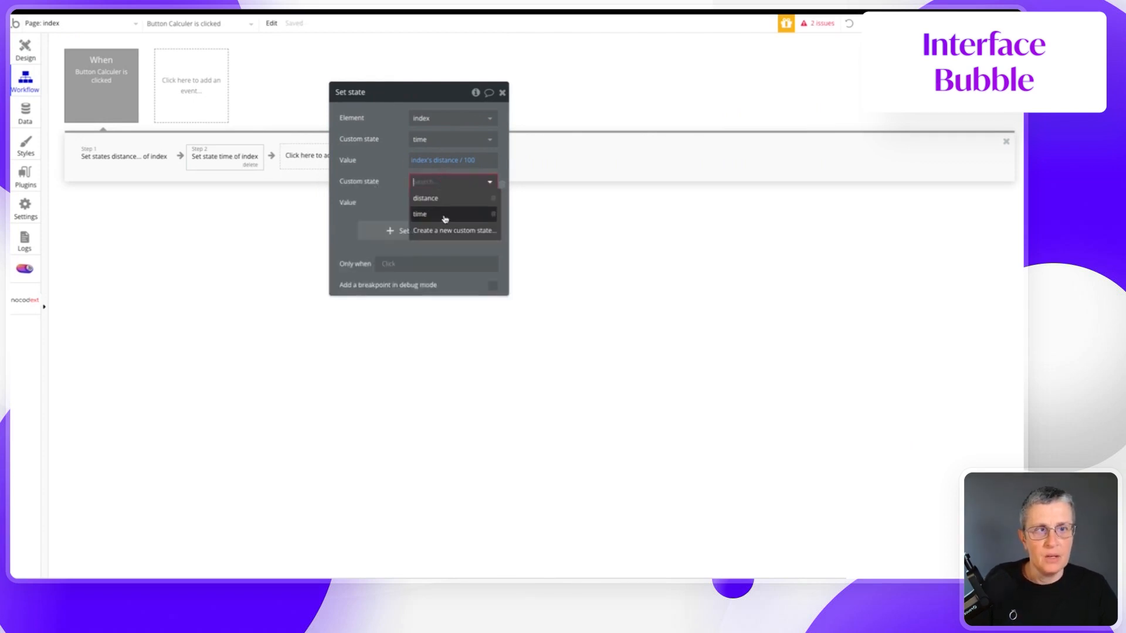
left_click(443, 235)
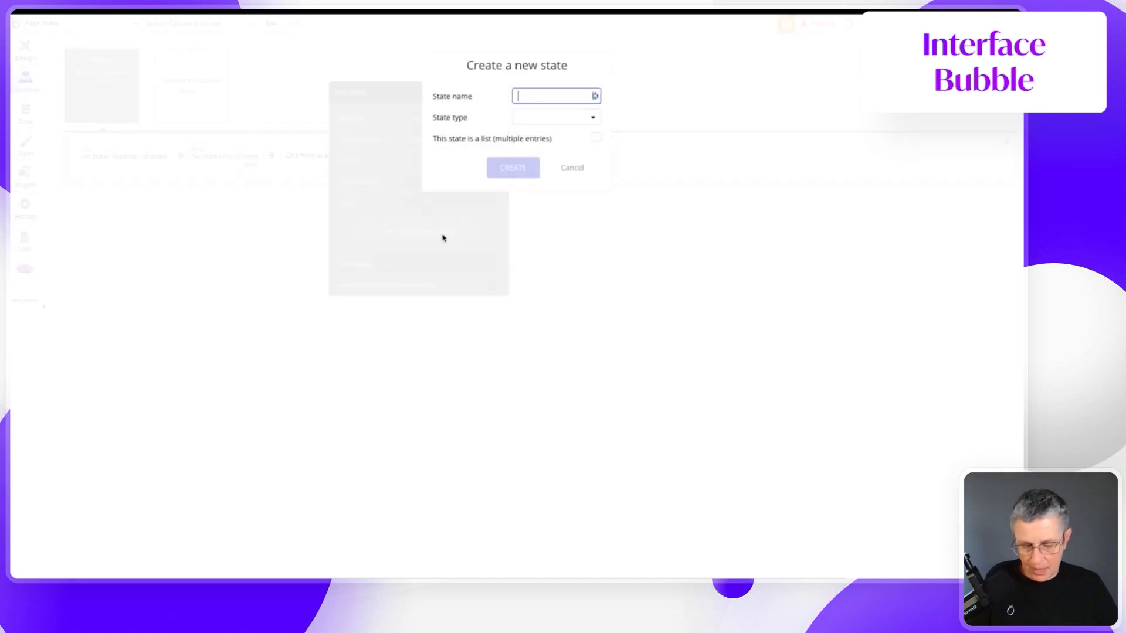
type("hours")
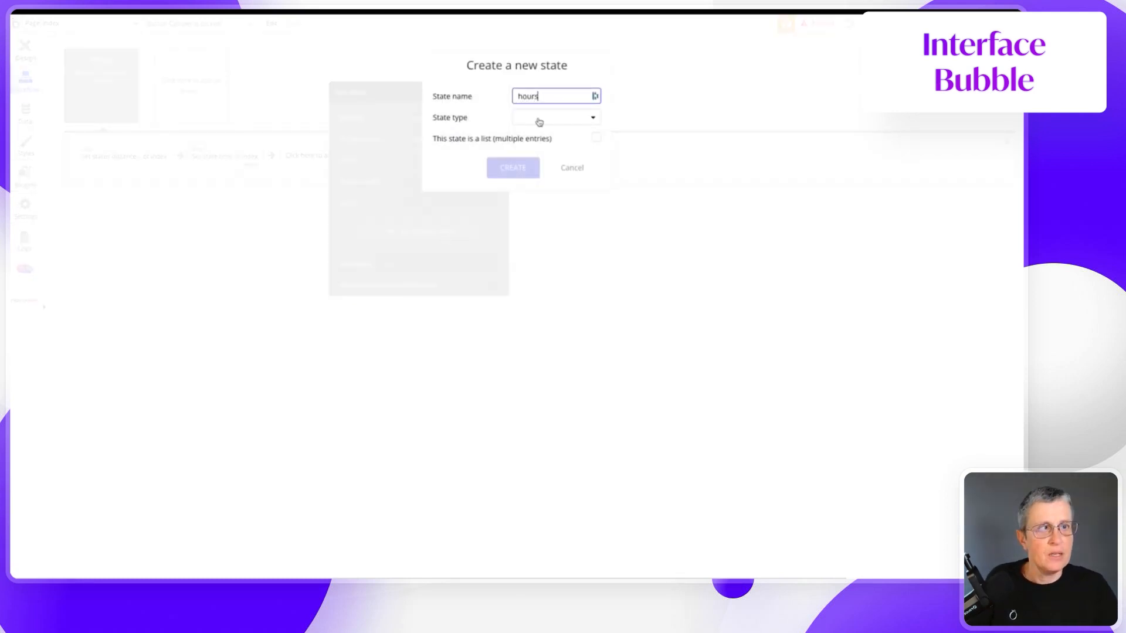
left_click(538, 118)
left_click(545, 149)
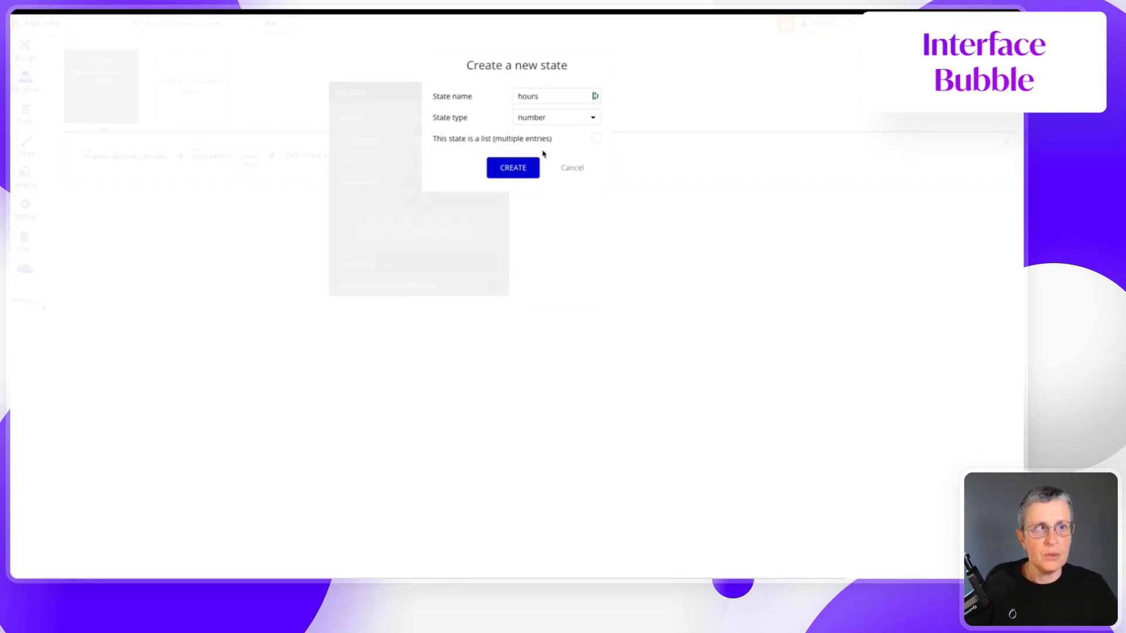
left_click(499, 170)
- Set the hours state's value to index's distance divided by 100, rounded down with the floor operator
left_click(422, 202)
type("in")
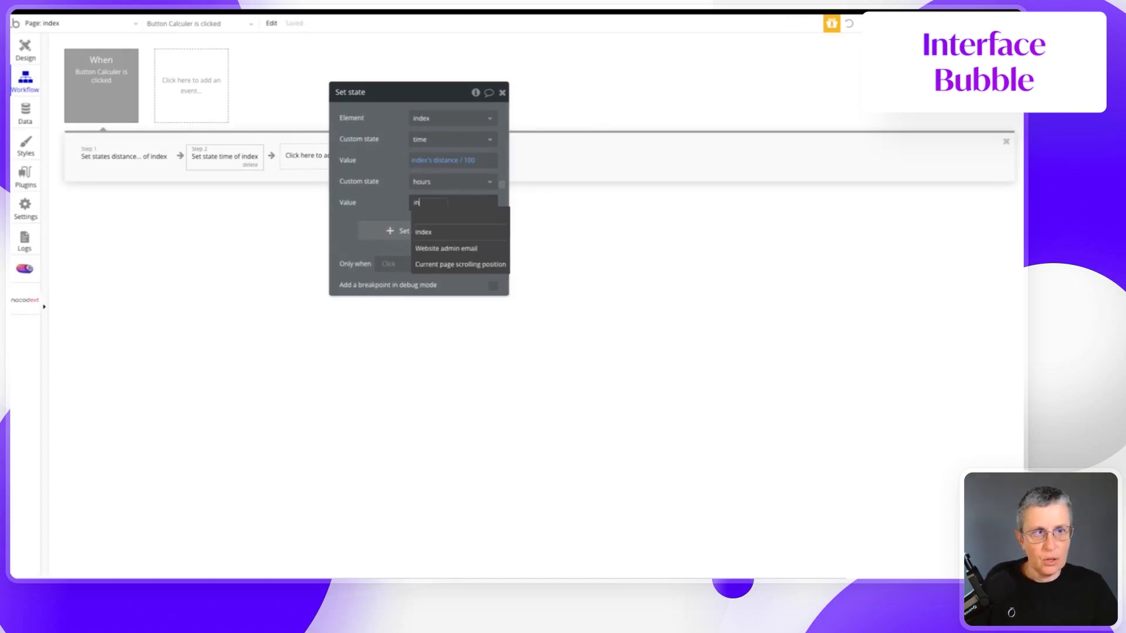
left_click(424, 232)
left_click(436, 247)
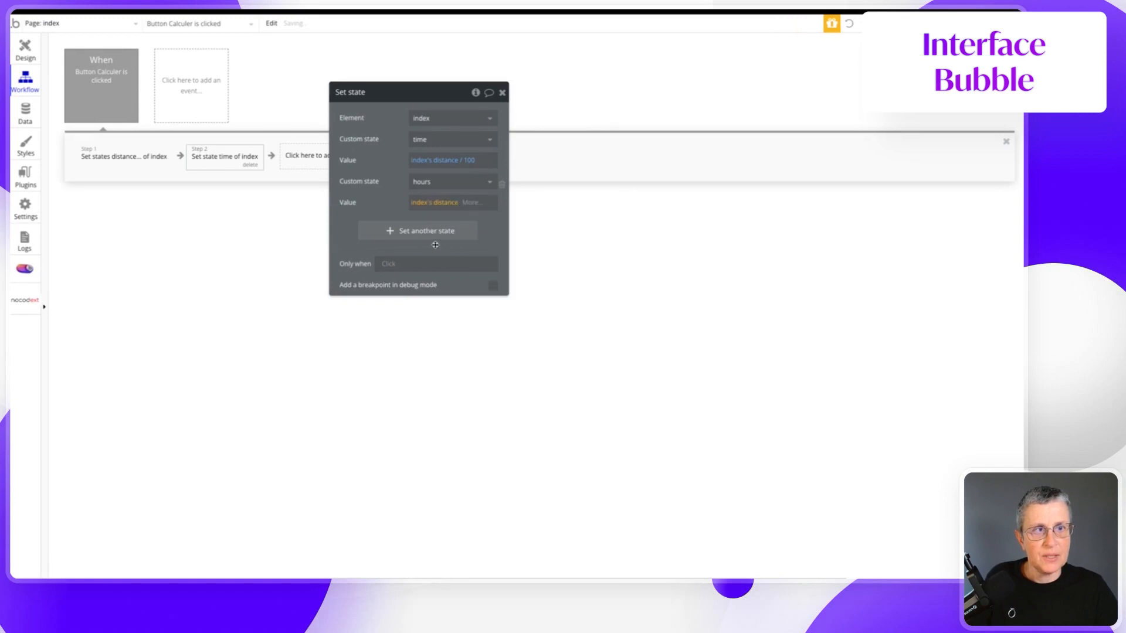
left_click(471, 202)
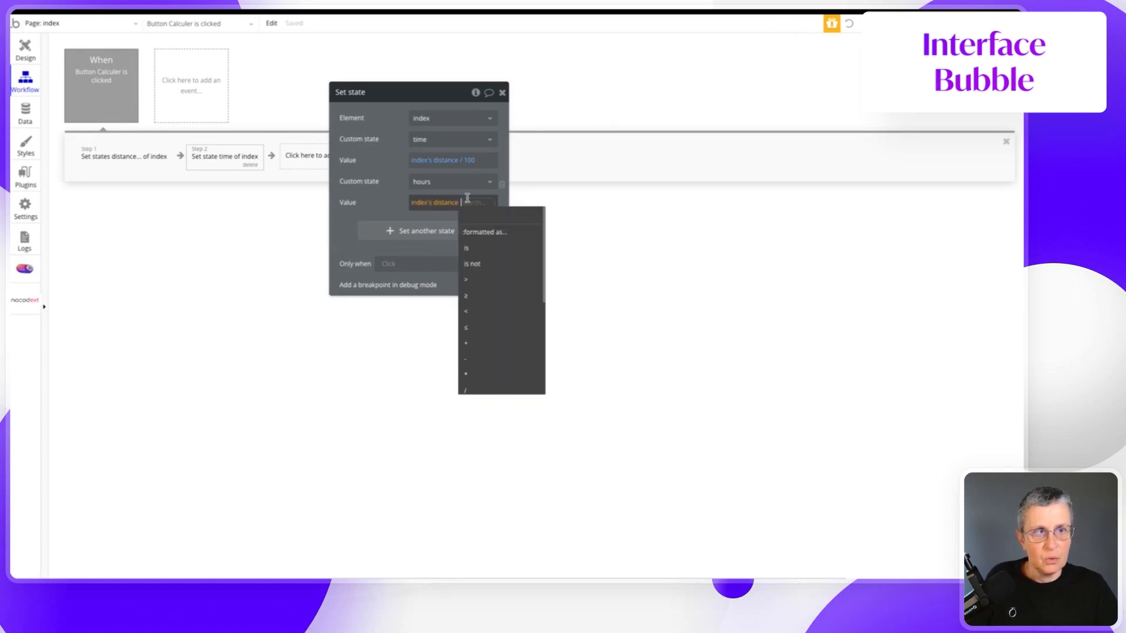
left_click(477, 390)
type("1")
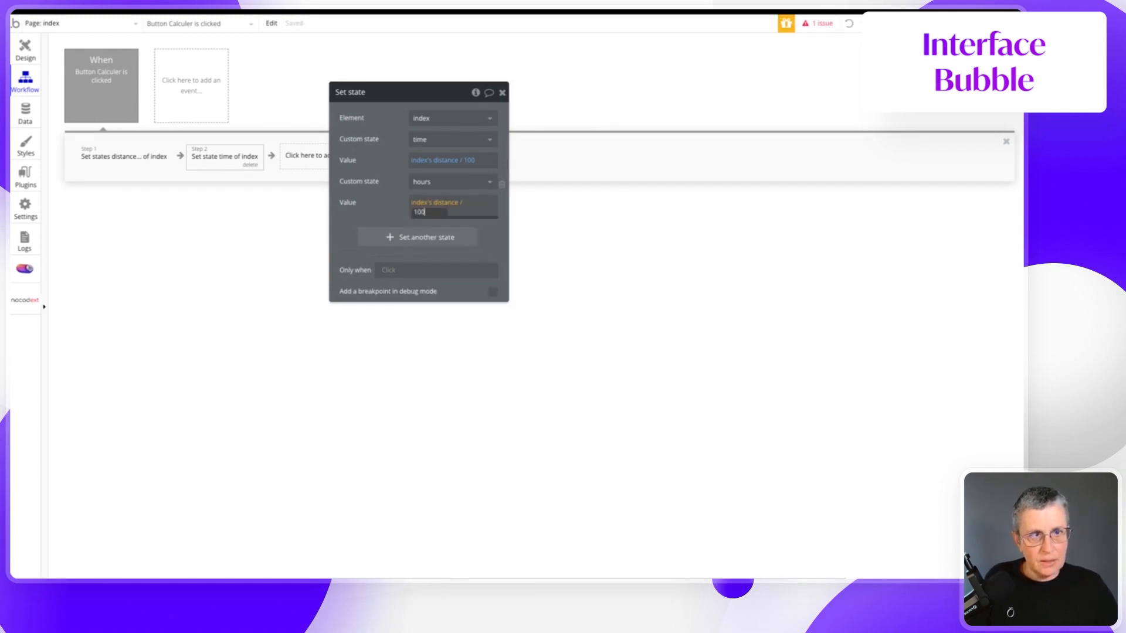
type("00")
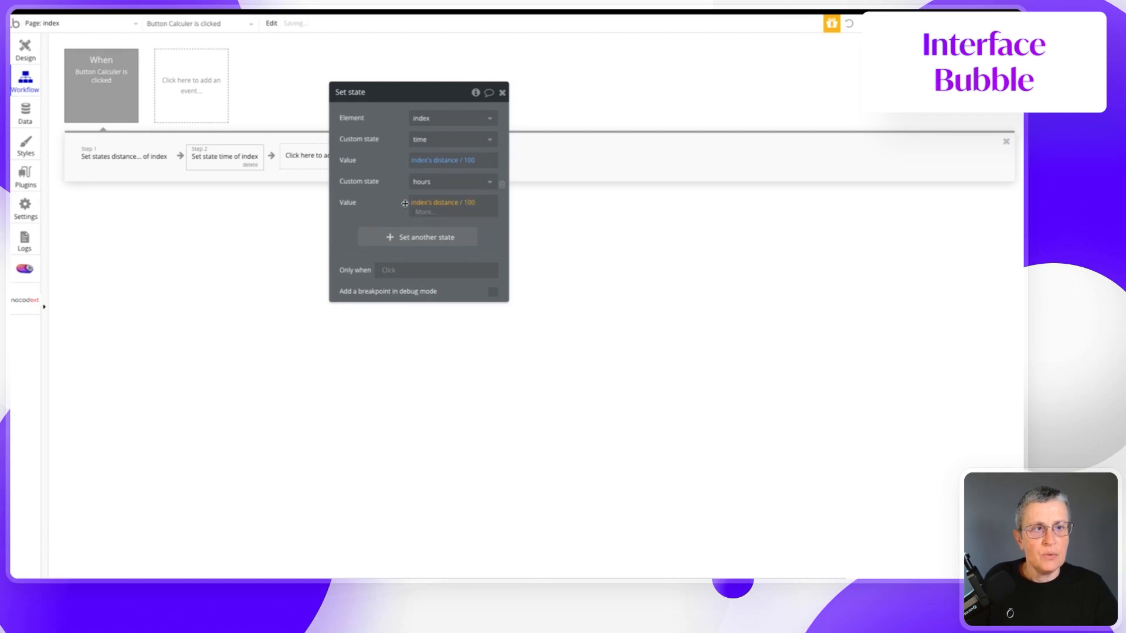
left_click(432, 215)
scroll(451, 328, "down", 5)
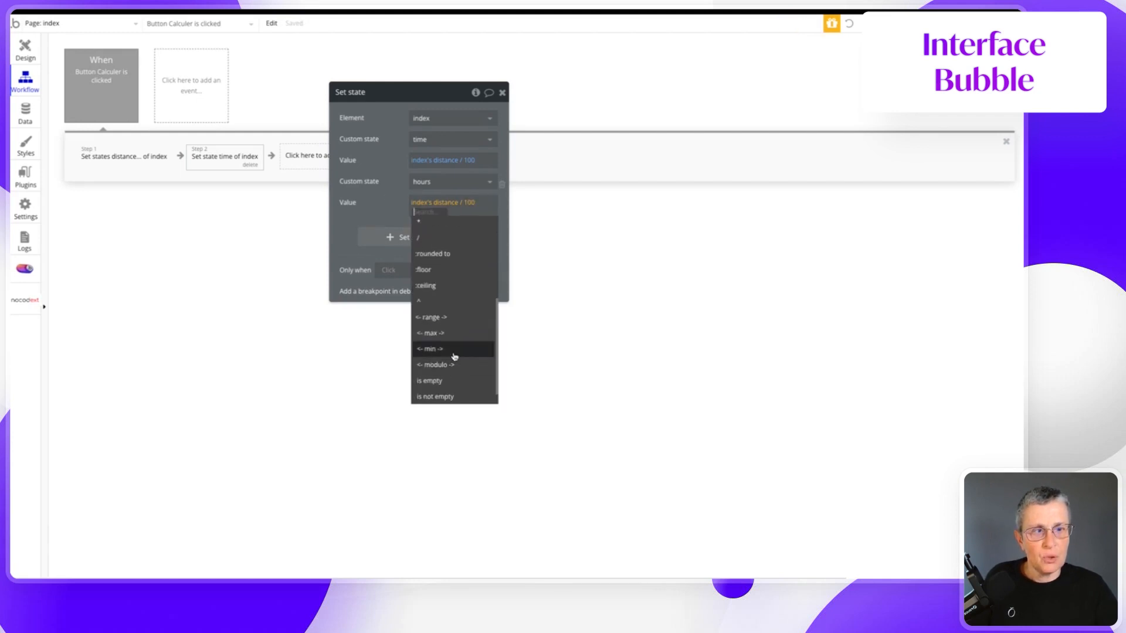
left_click(426, 273)
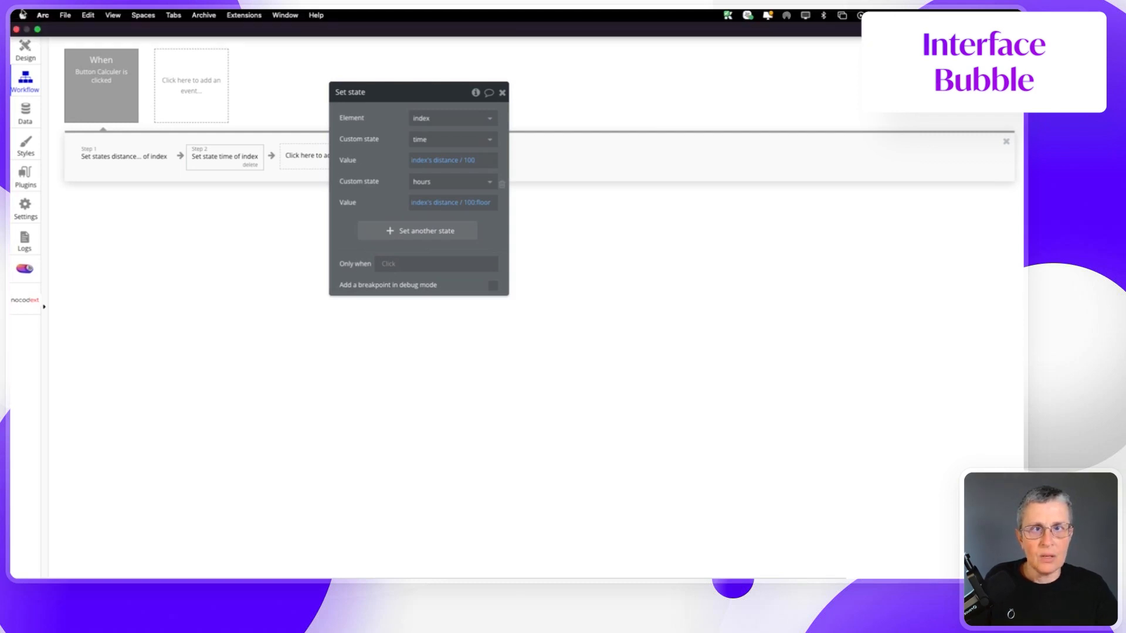
- Review the dynamic expression and unit in the Durée du trajet text element on the index page
left_click(25, 53)
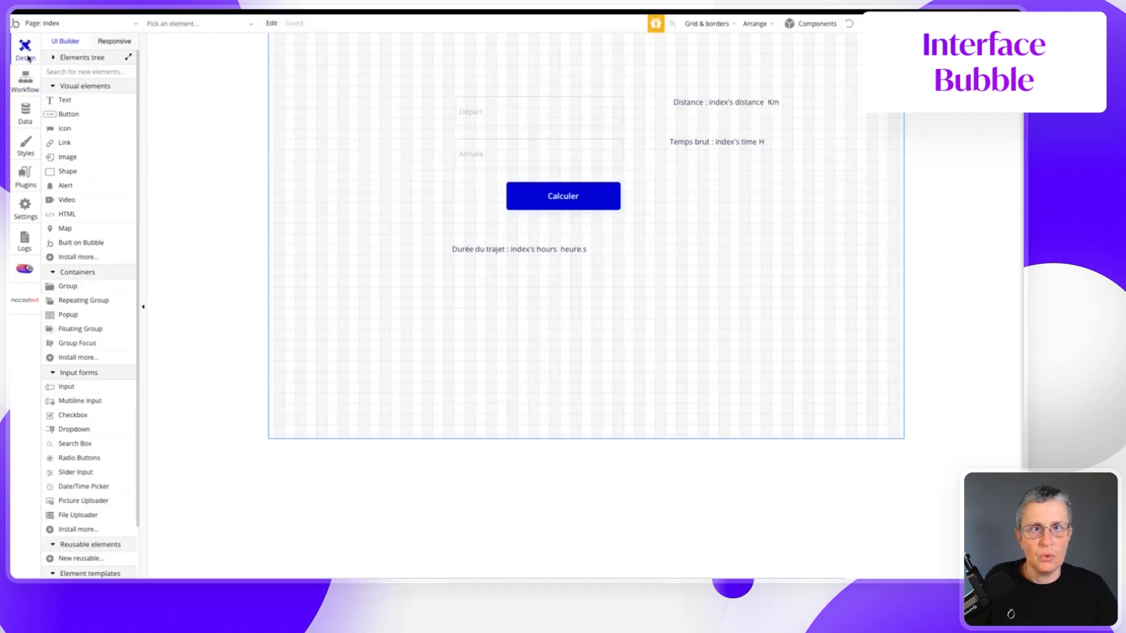
left_click(570, 257)
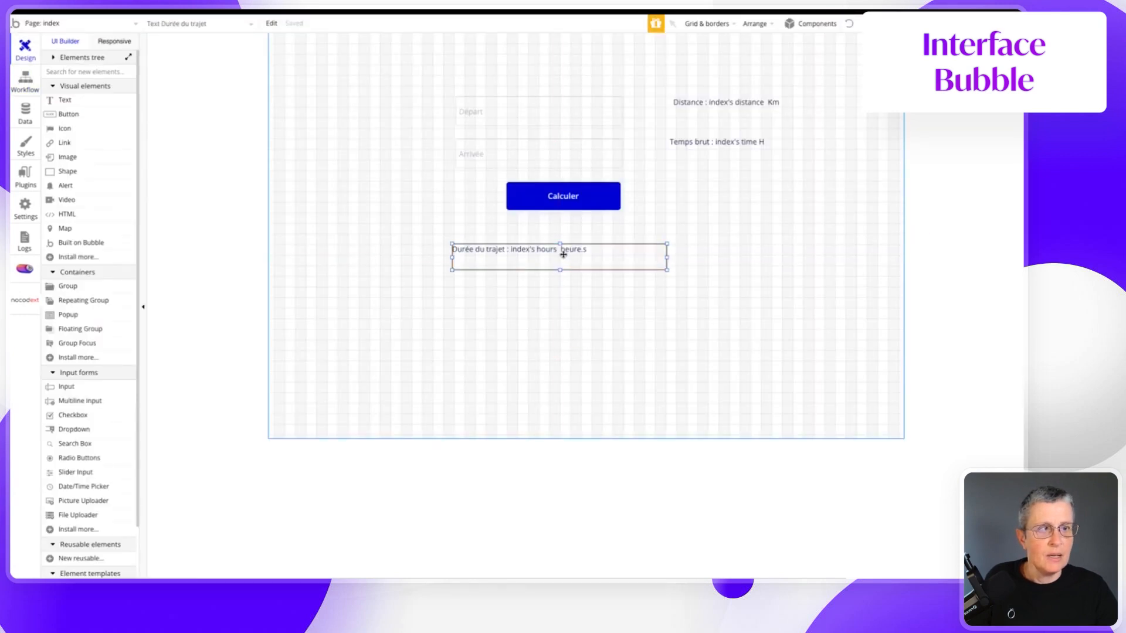
double_click(561, 255)
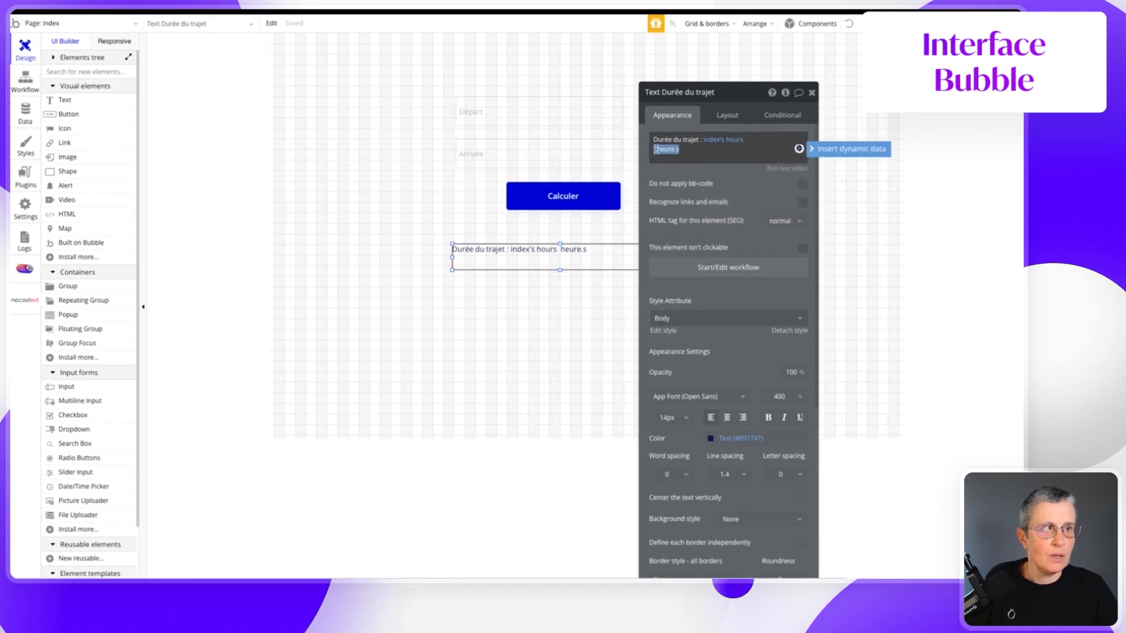
left_click(693, 173)
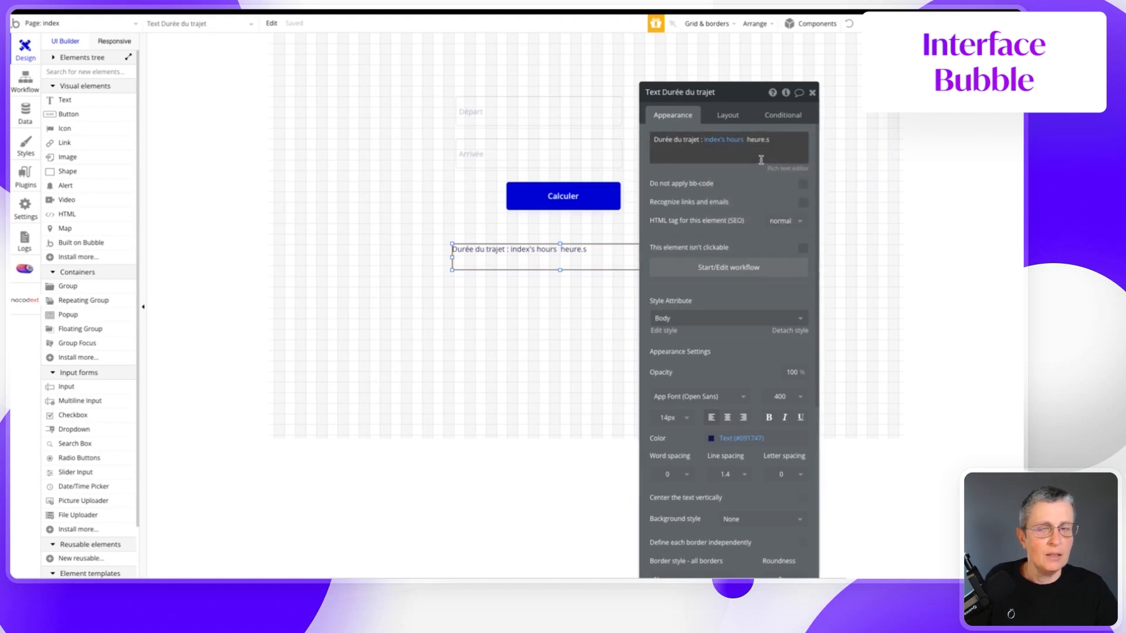
- Test the trip duration on the previewed page by calculating the route from Paris, France to Marseille, France
mouse_move(11, 342)
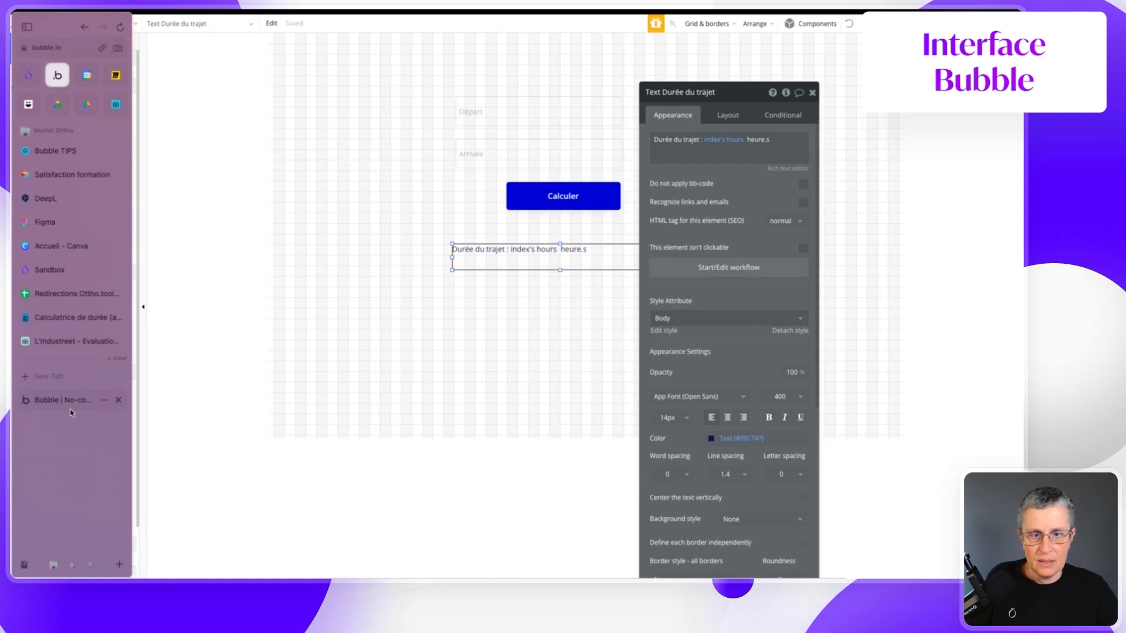
left_click(68, 398)
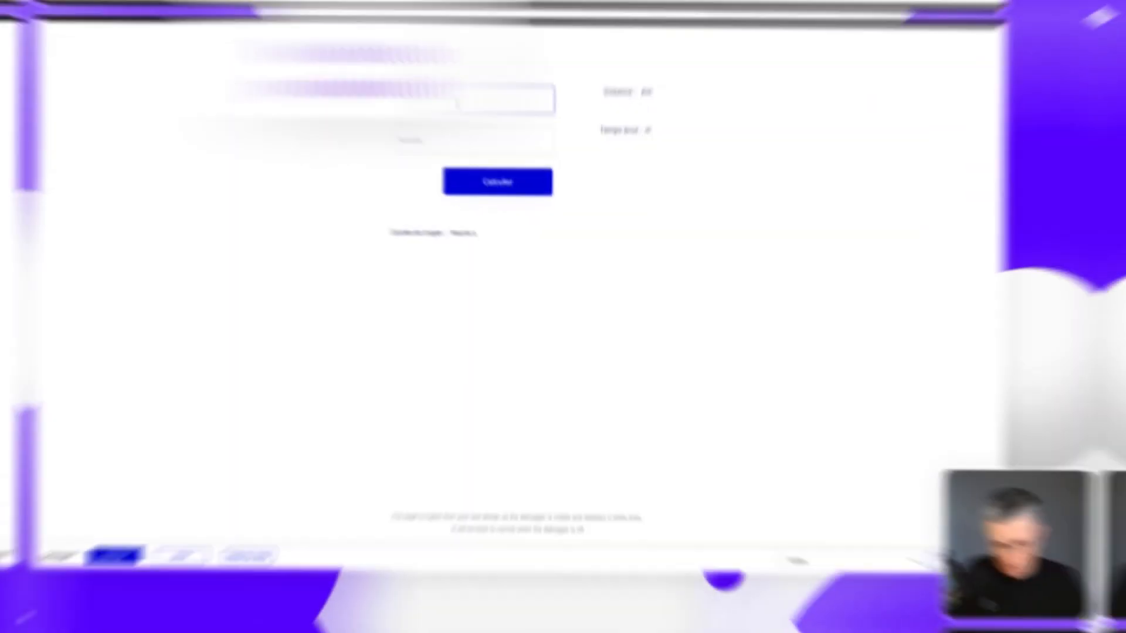
type("Par")
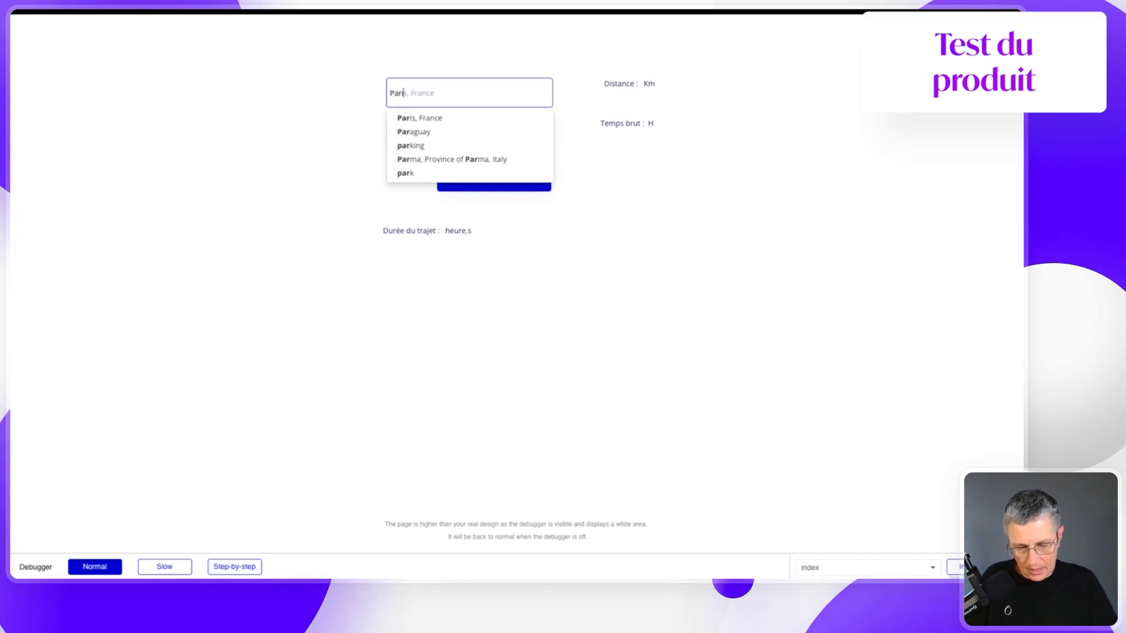
type("is")
left_click(424, 119)
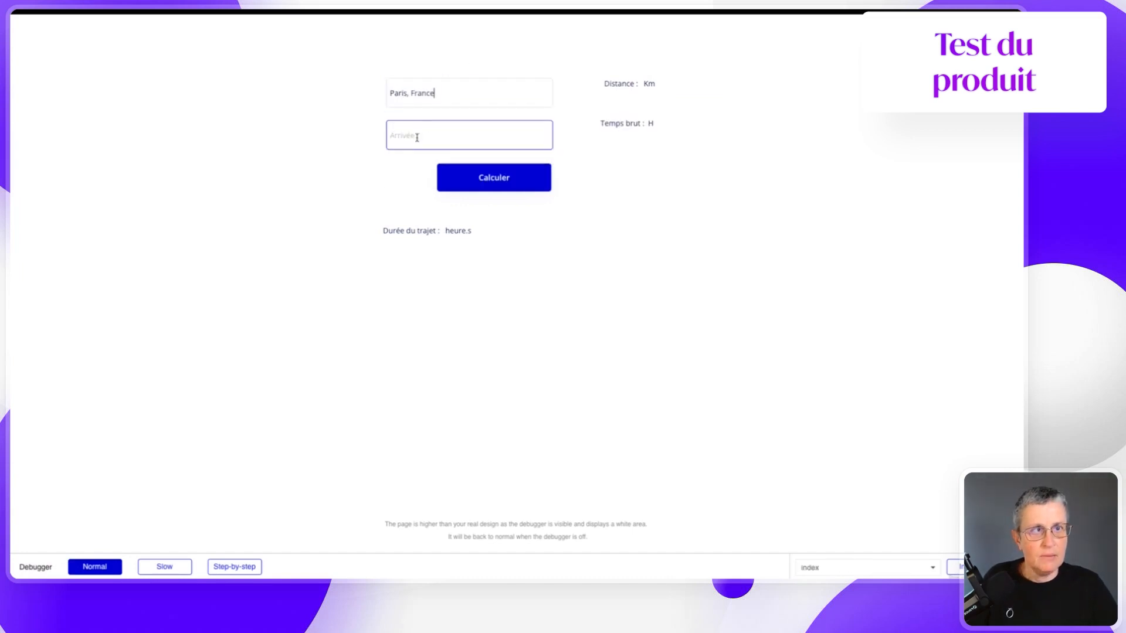
type("Marseill")
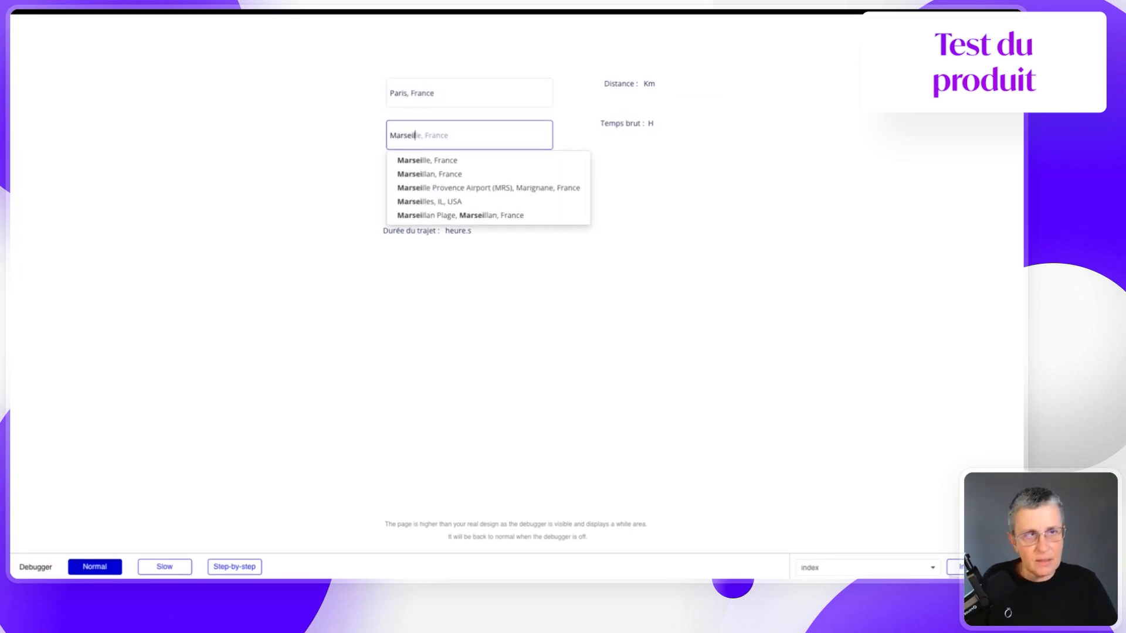
left_click(434, 158)
left_click(492, 181)
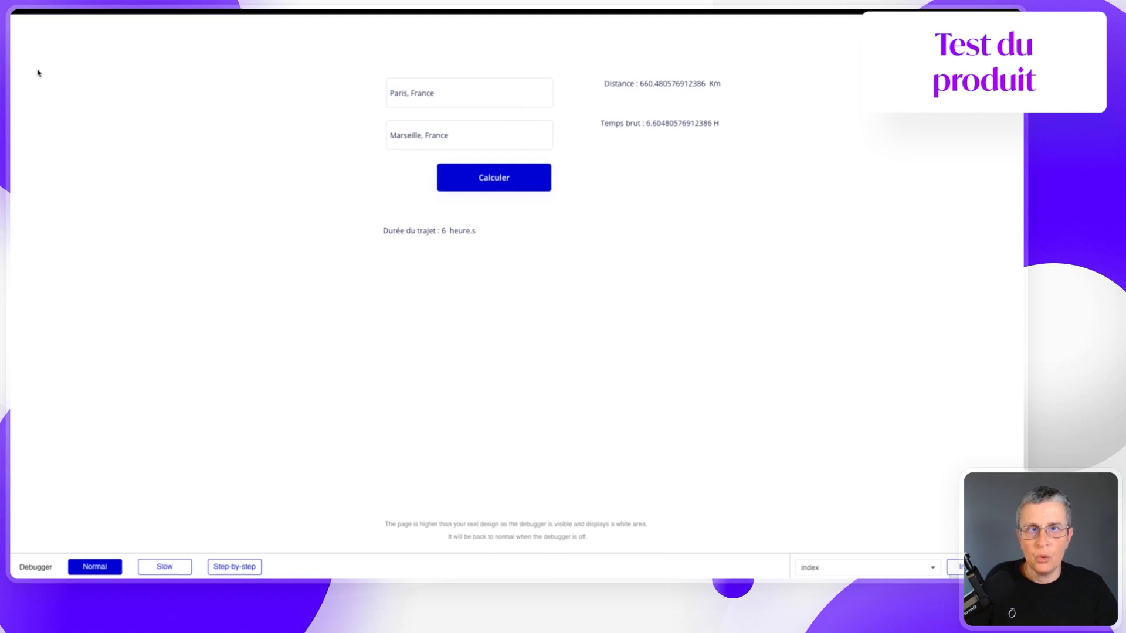
- Add a third action to the Calculer button's workflow, a Set state action targeting the index element
mouse_move(72, 78)
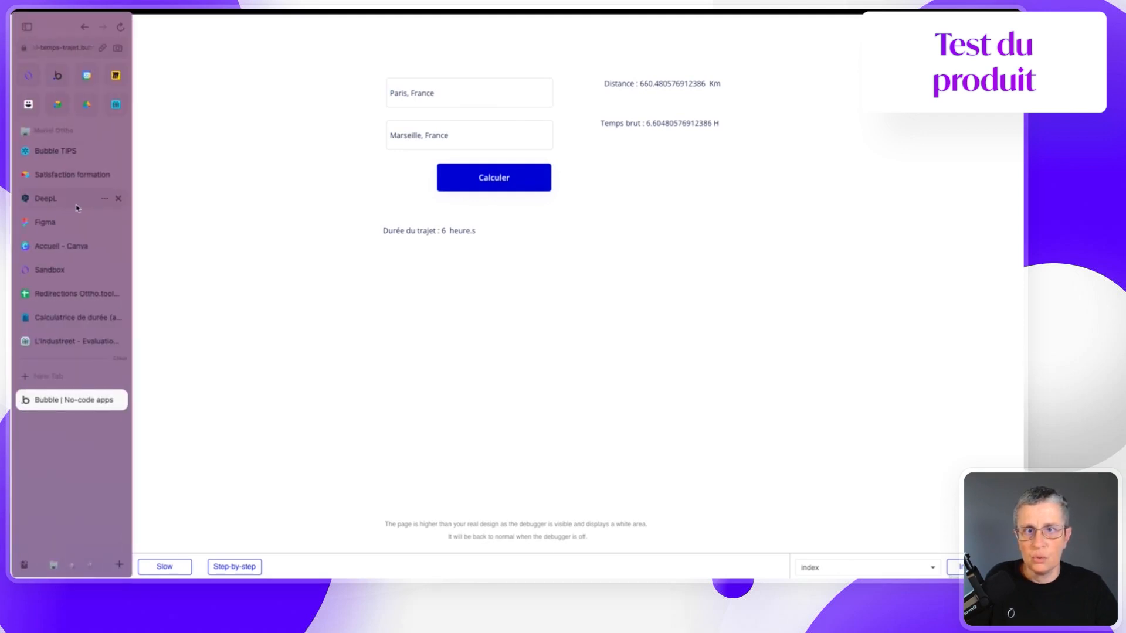
left_click(55, 75)
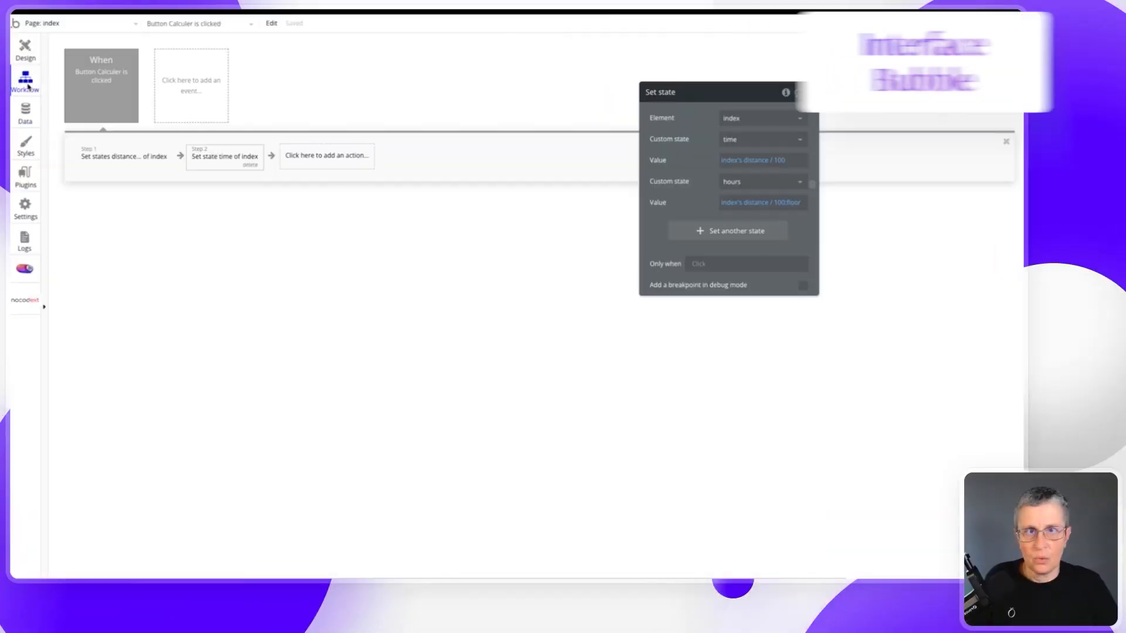
left_click(320, 153)
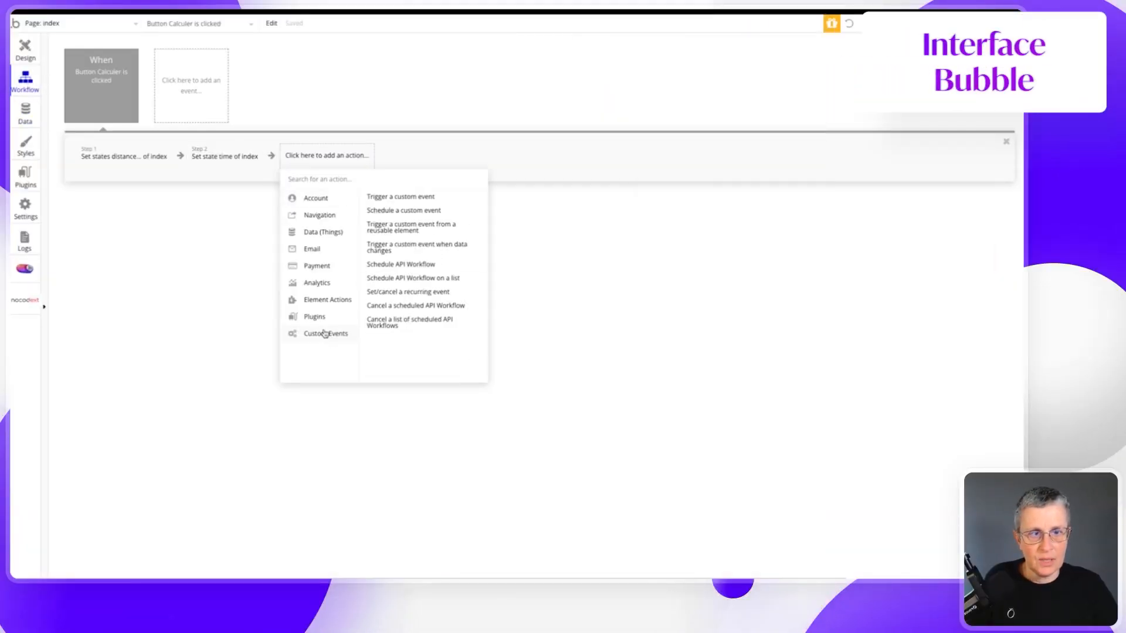
mouse_move(324, 300)
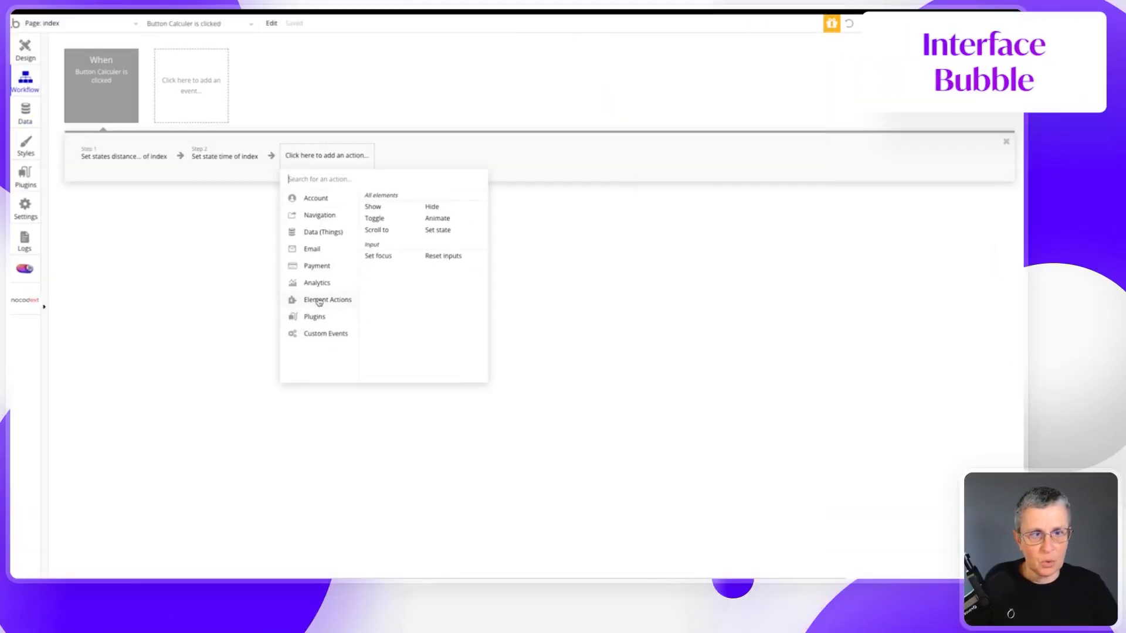
left_click(437, 231)
left_click_drag(733, 91, 497, 109)
left_click(515, 137)
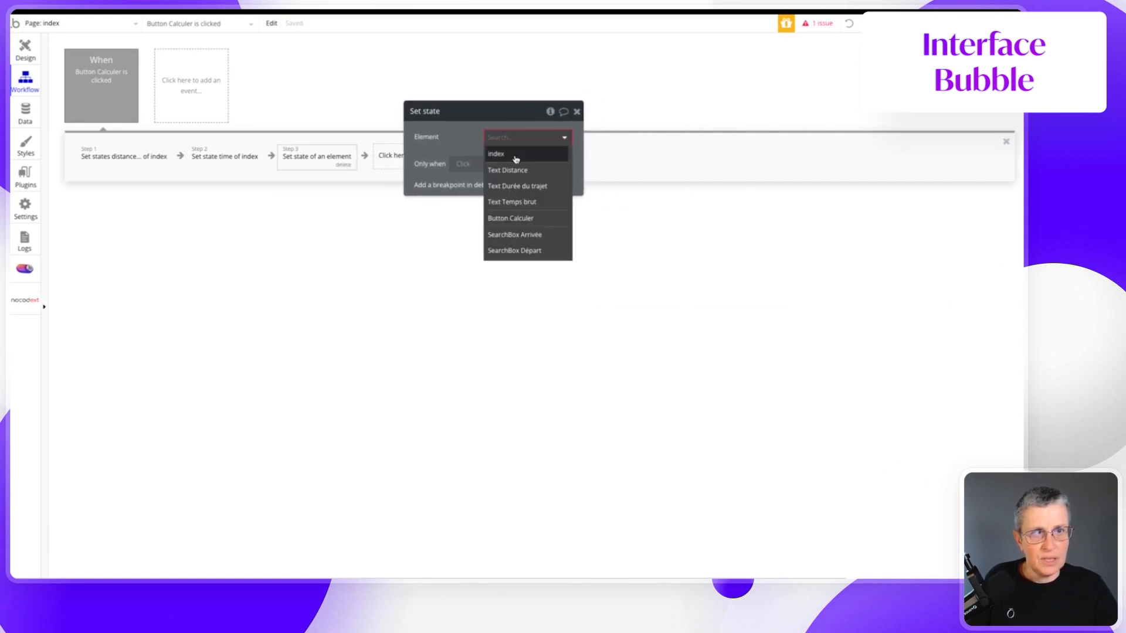
left_click(515, 155)
- Create a custom state named minutes of type number for the new Set state action
left_click(511, 159)
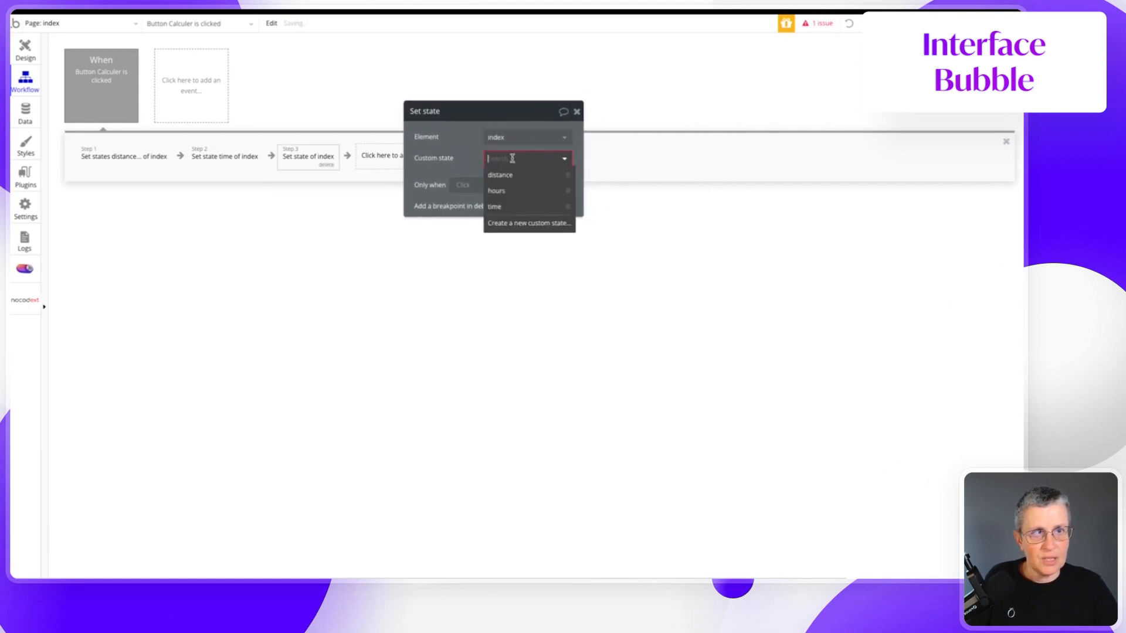
left_click(512, 225)
type("m")
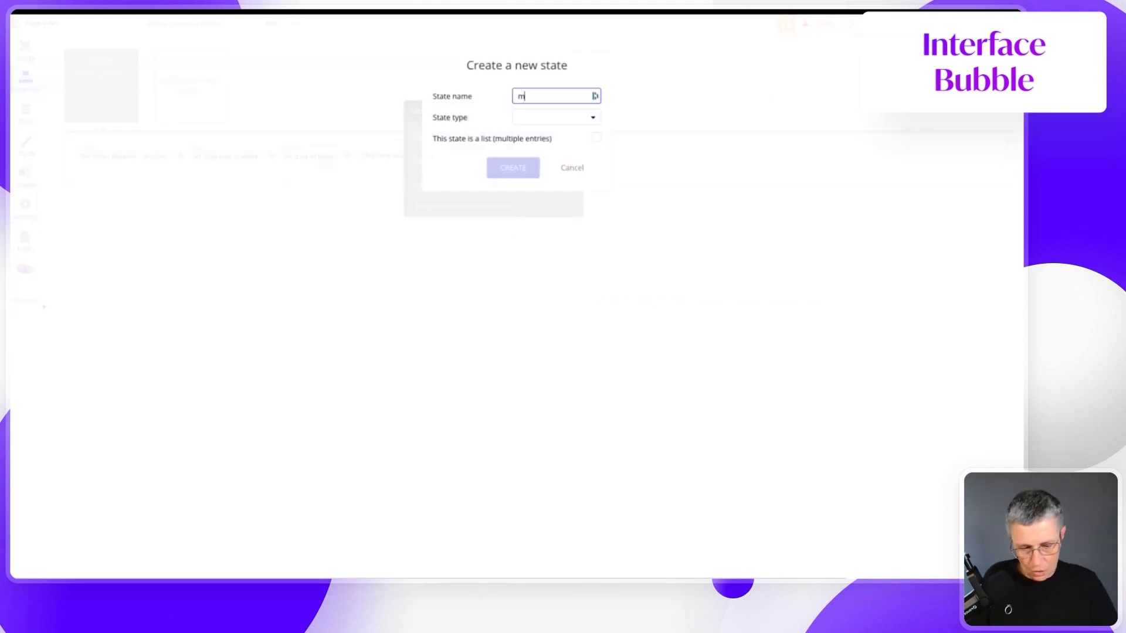
type("inutes")
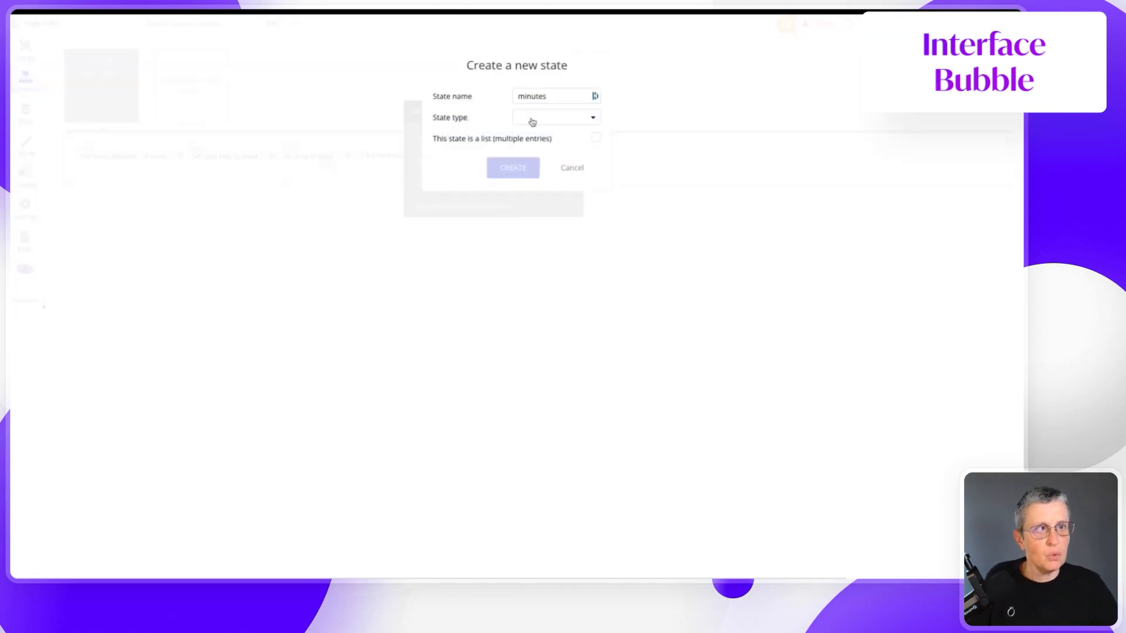
left_click(530, 117)
left_click(528, 152)
left_click(519, 170)
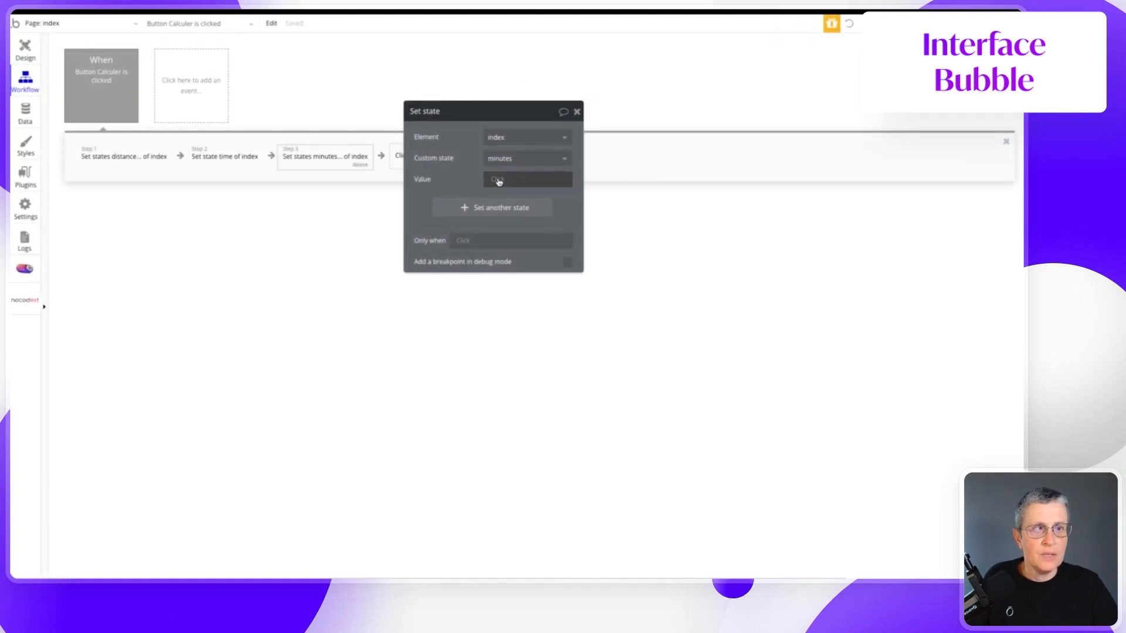
- Set the minutes state's value to index's time minus index's hours
left_click(498, 180)
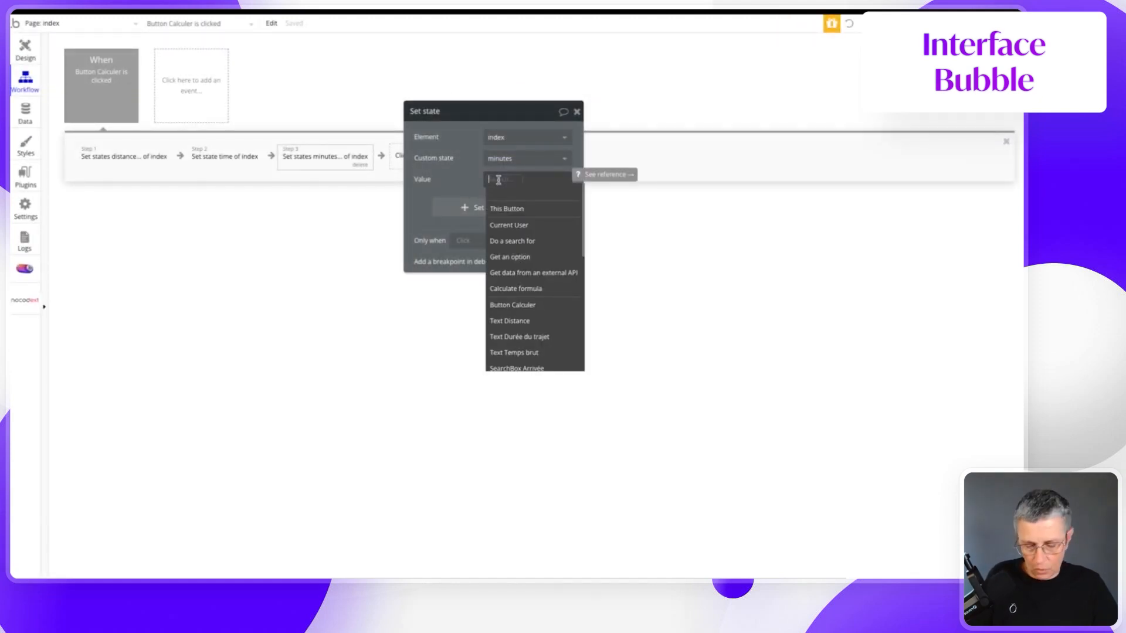
type("in")
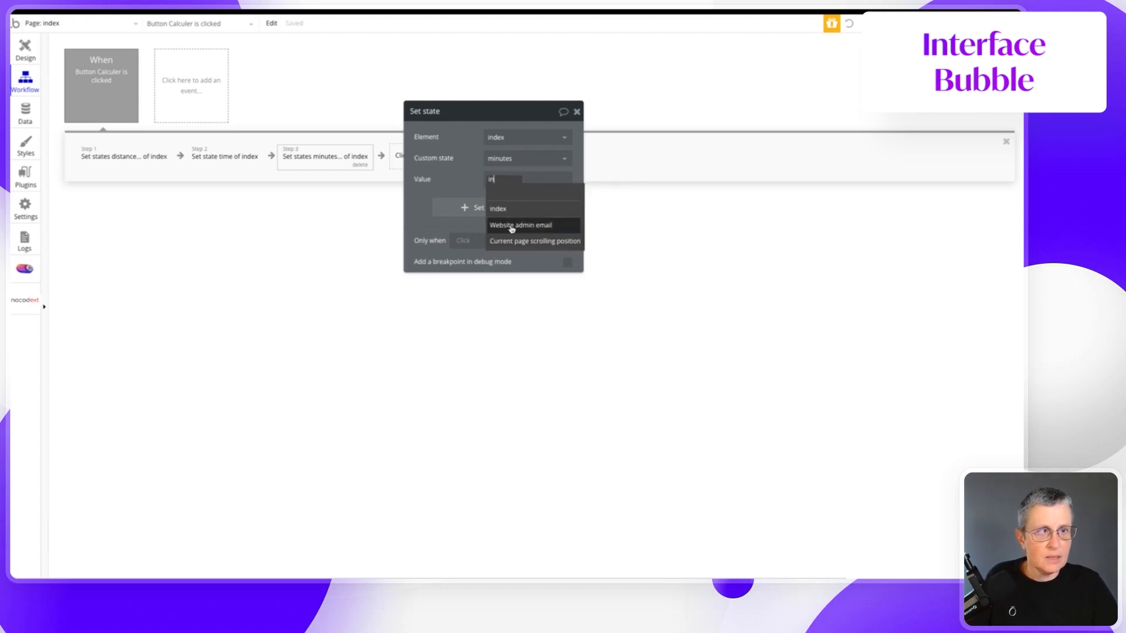
left_click(498, 209)
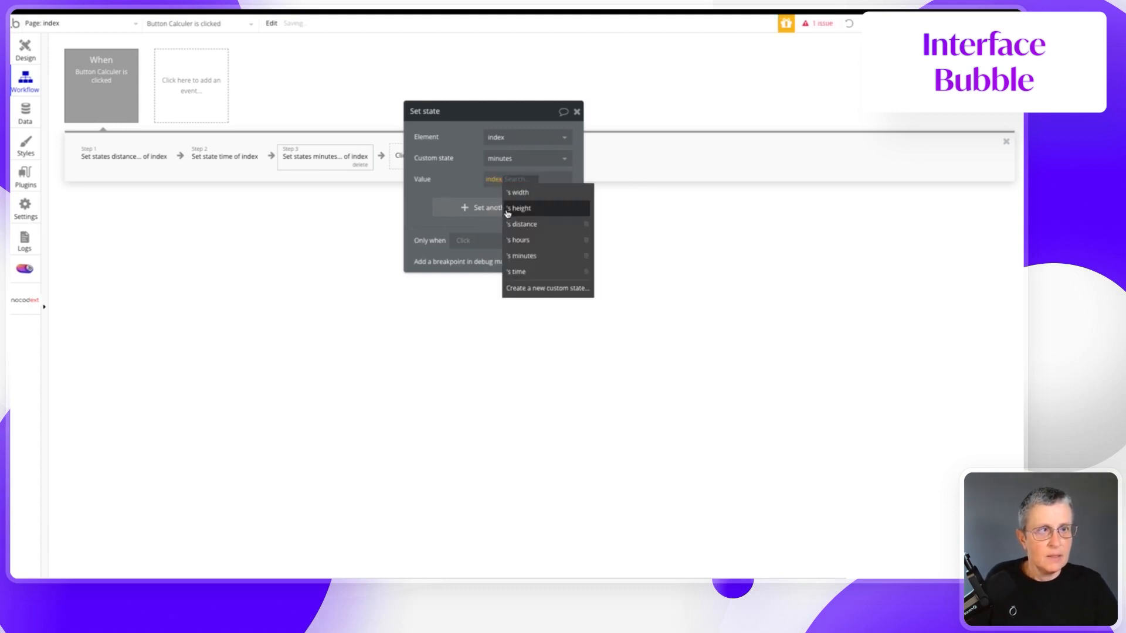
left_click(517, 272)
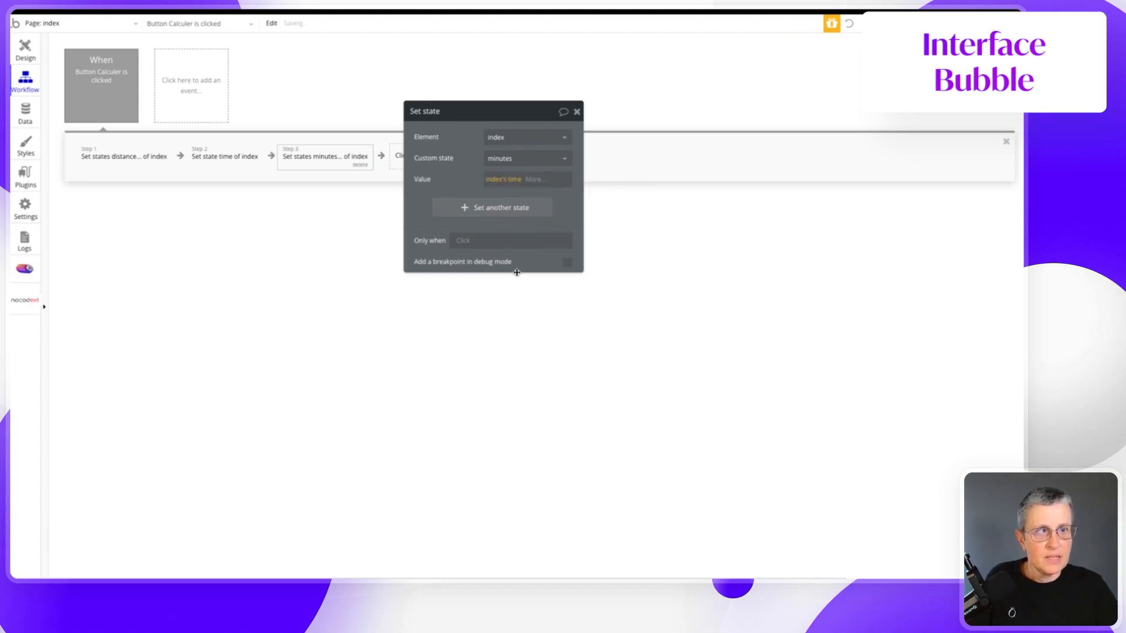
left_click(534, 179)
left_click(541, 335)
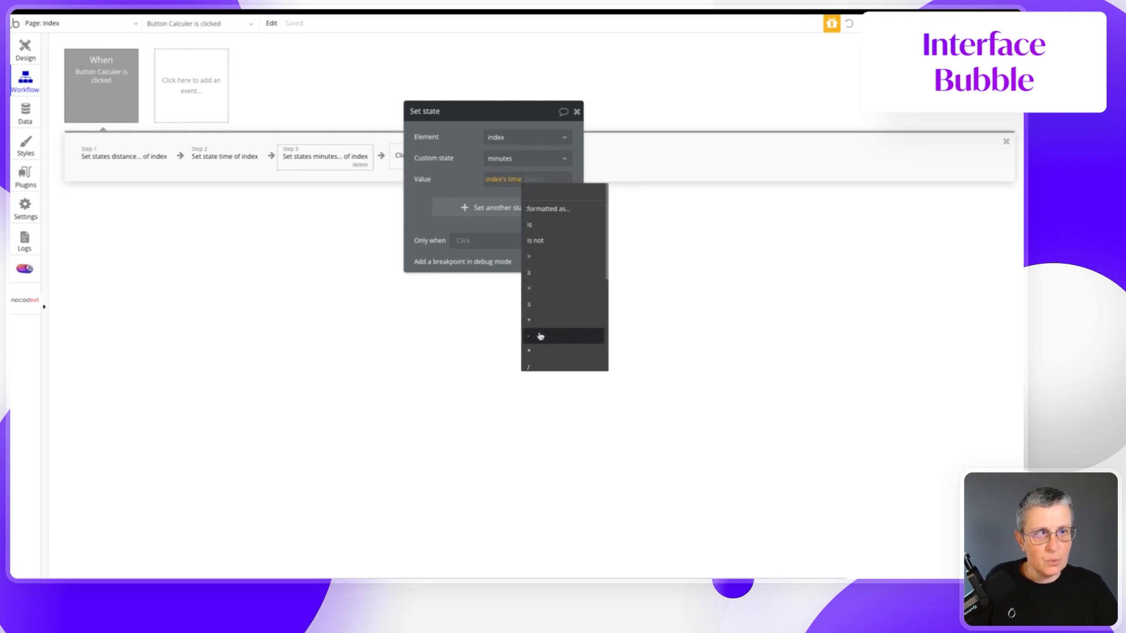
type("in")
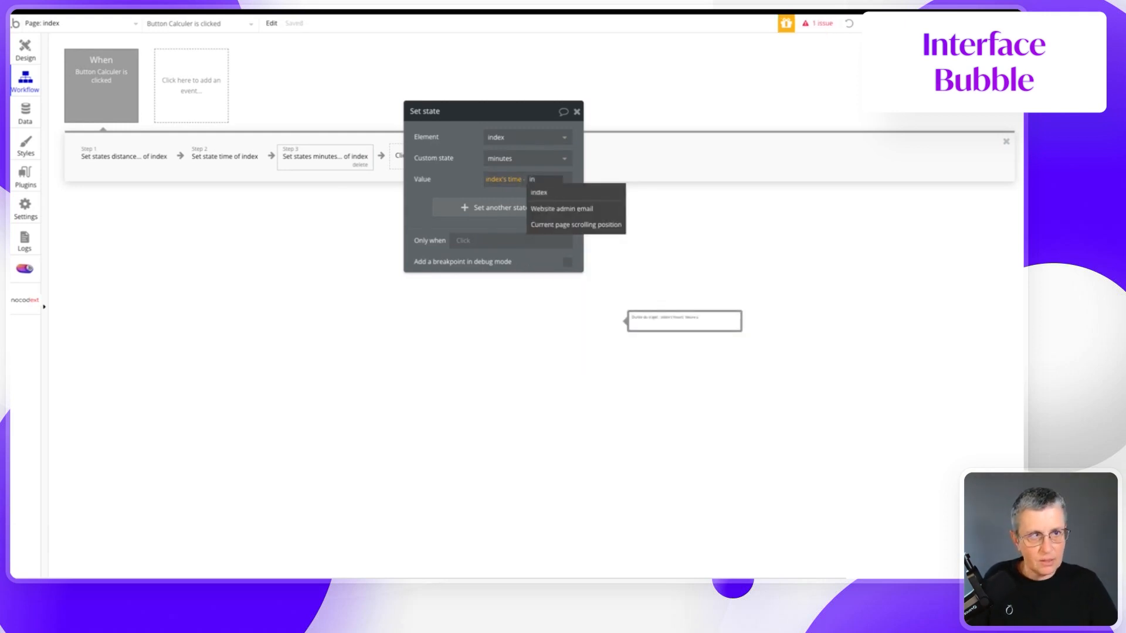
left_click(539, 193)
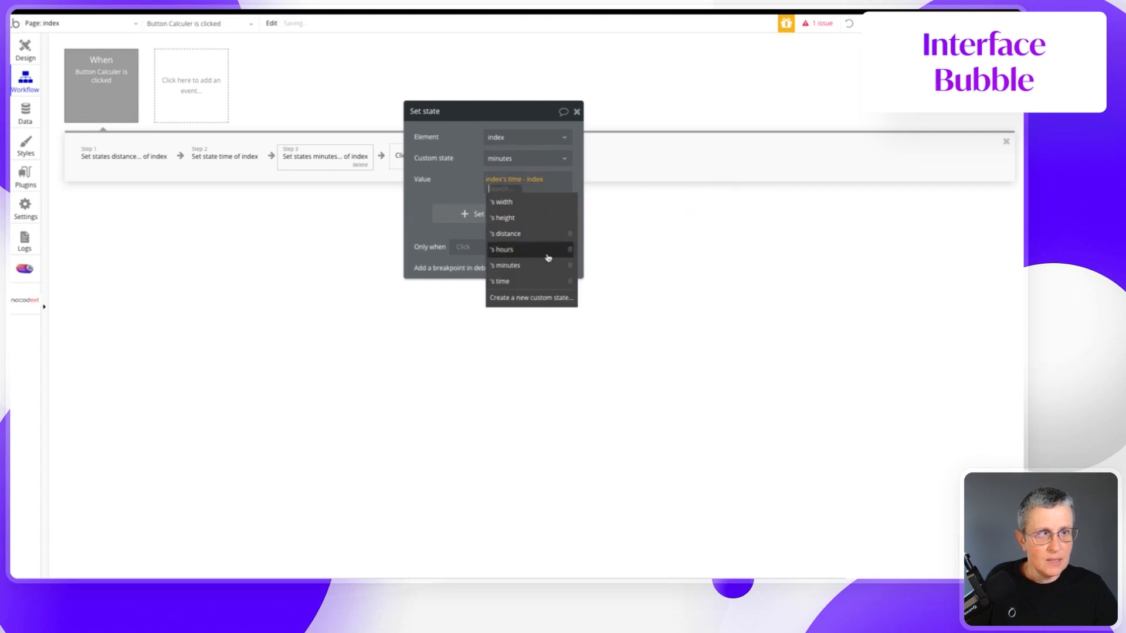
left_click(510, 251)
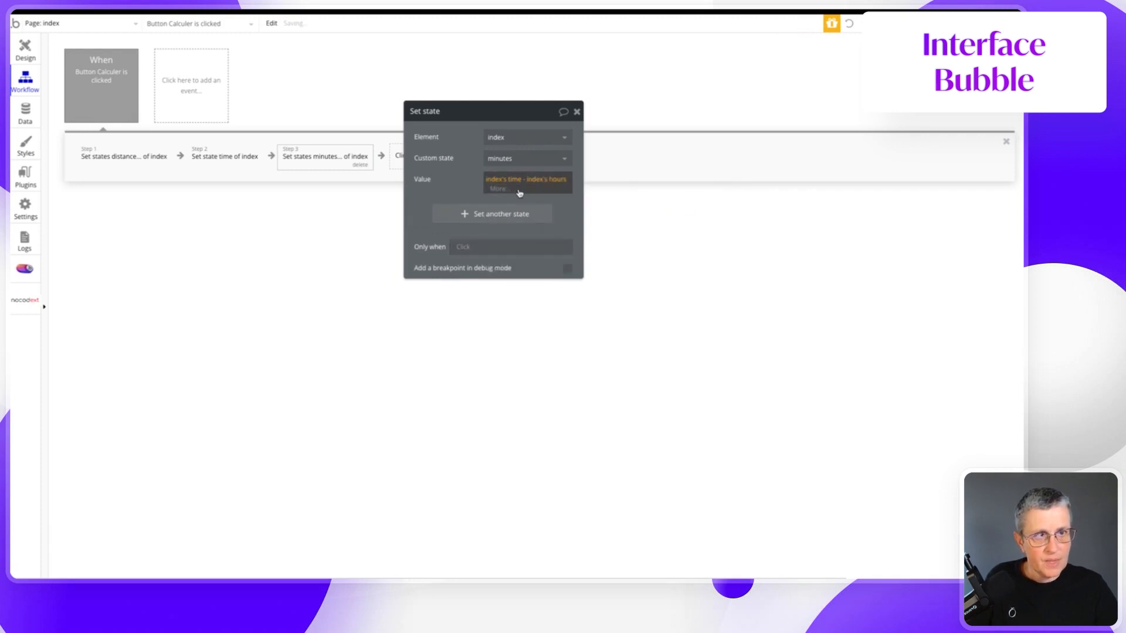
- Extend the minutes value expression with a multiplication by 60 and round it down with the floor operator
left_click(490, 187)
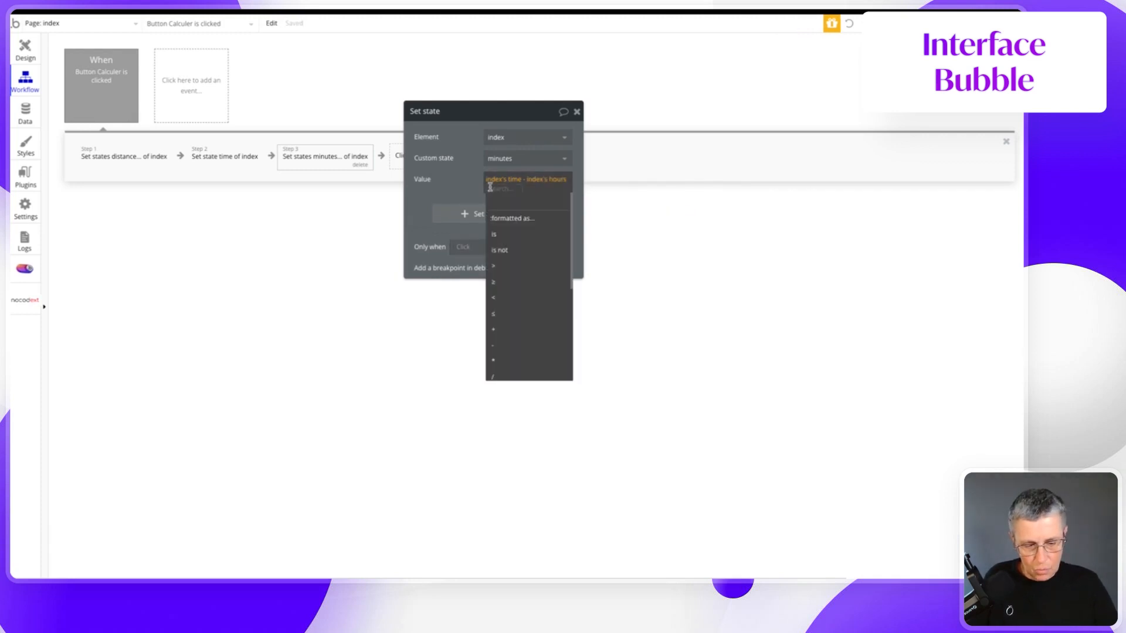
type("*60")
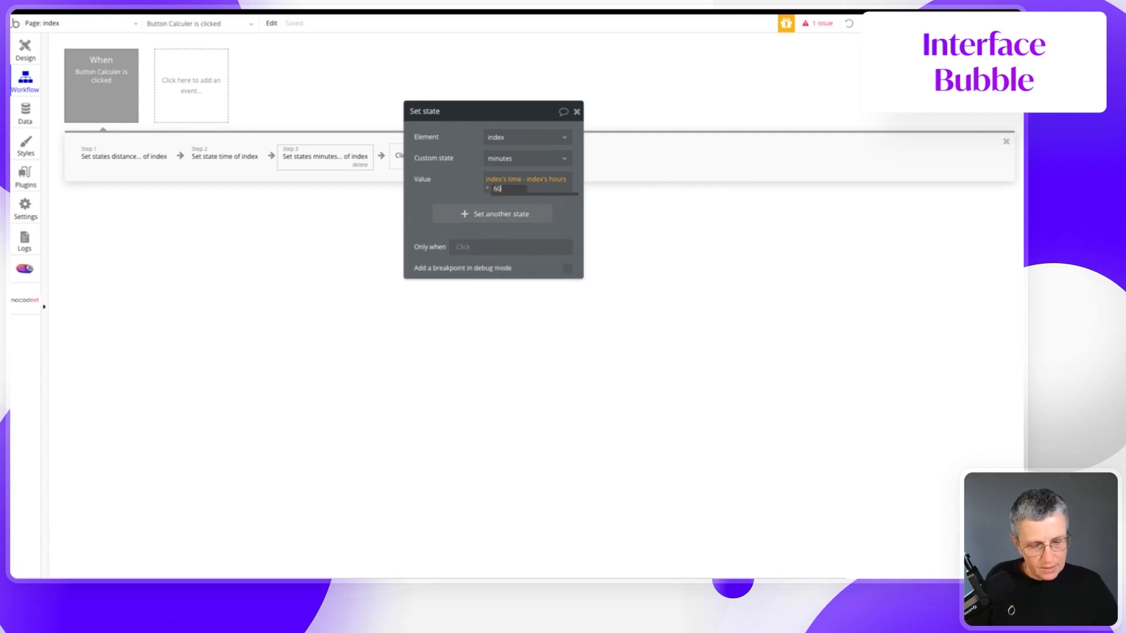
key("Return")
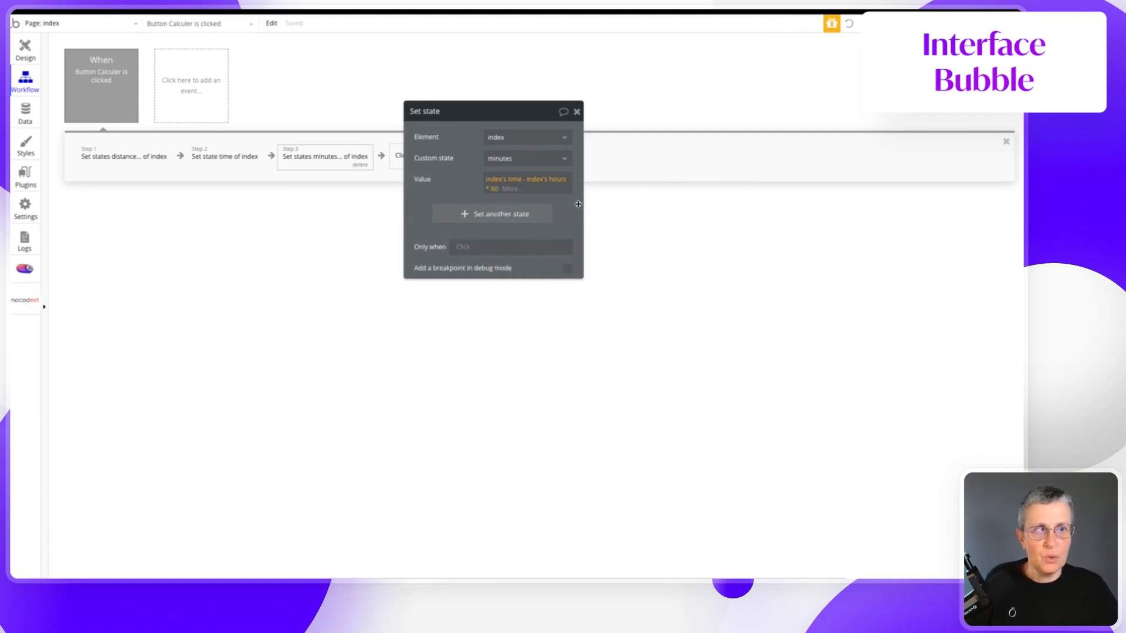
left_click(508, 188)
scroll(539, 261, "down", 5)
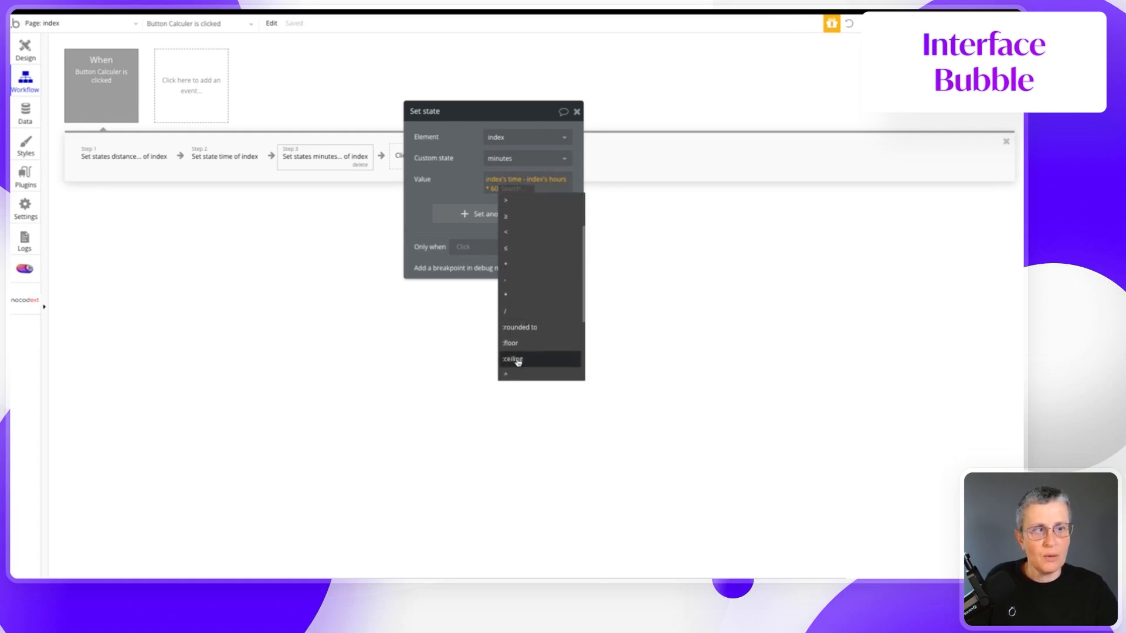
left_click(514, 345)
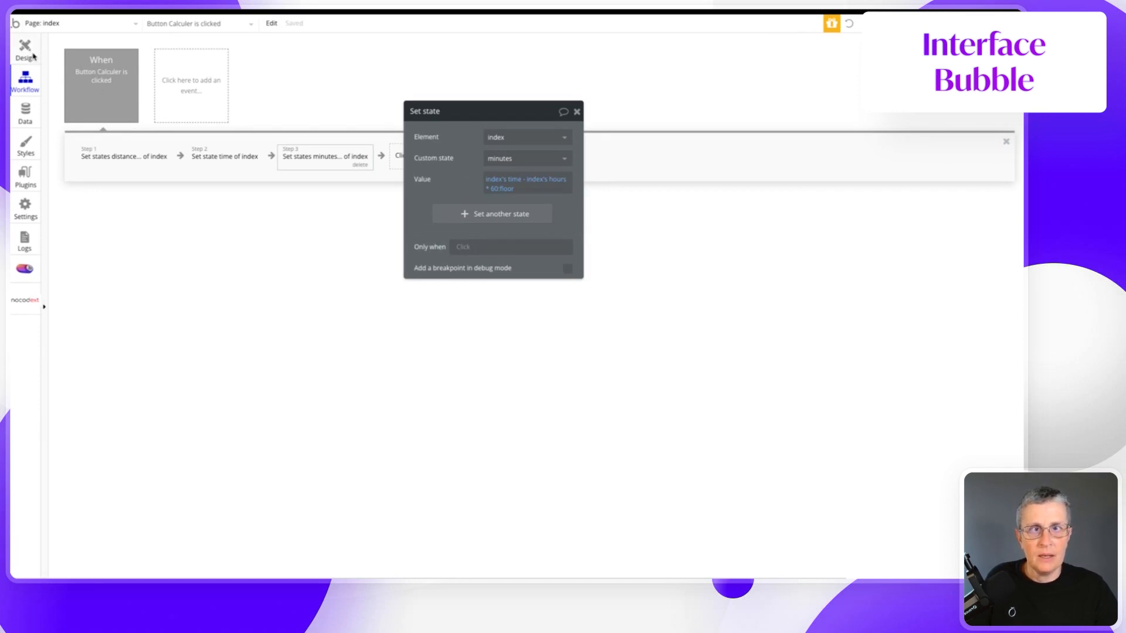
- In the design view, append the dynamic value index's minutes after "heure.s" in the Durée du trajet text
left_click(34, 56)
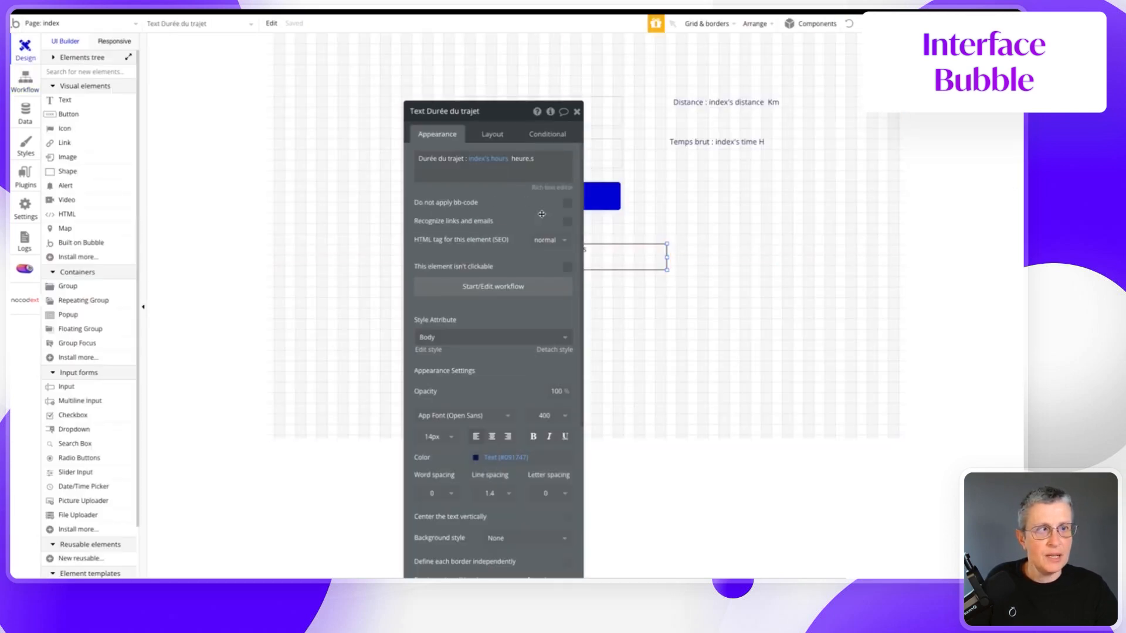
left_click(551, 165)
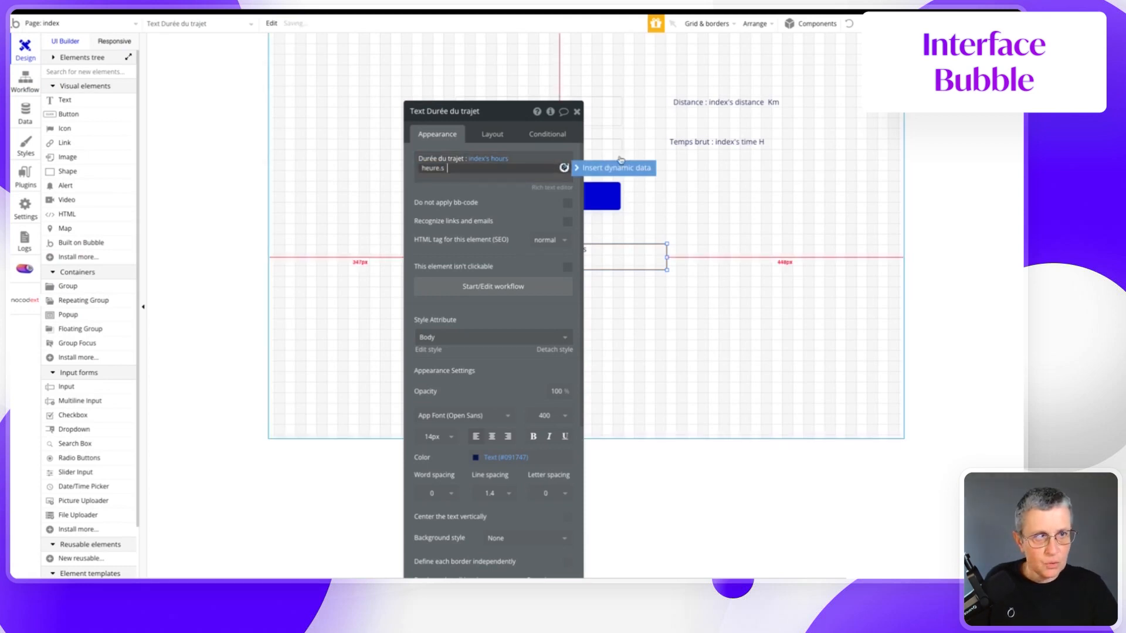
left_click(598, 168)
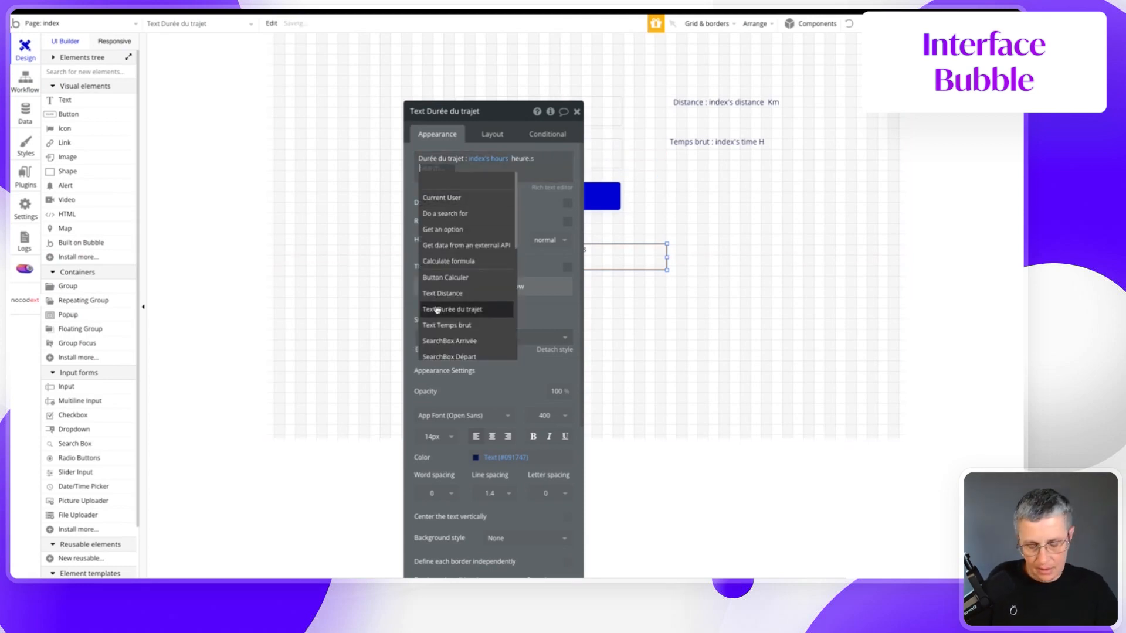
type("in")
left_click(434, 198)
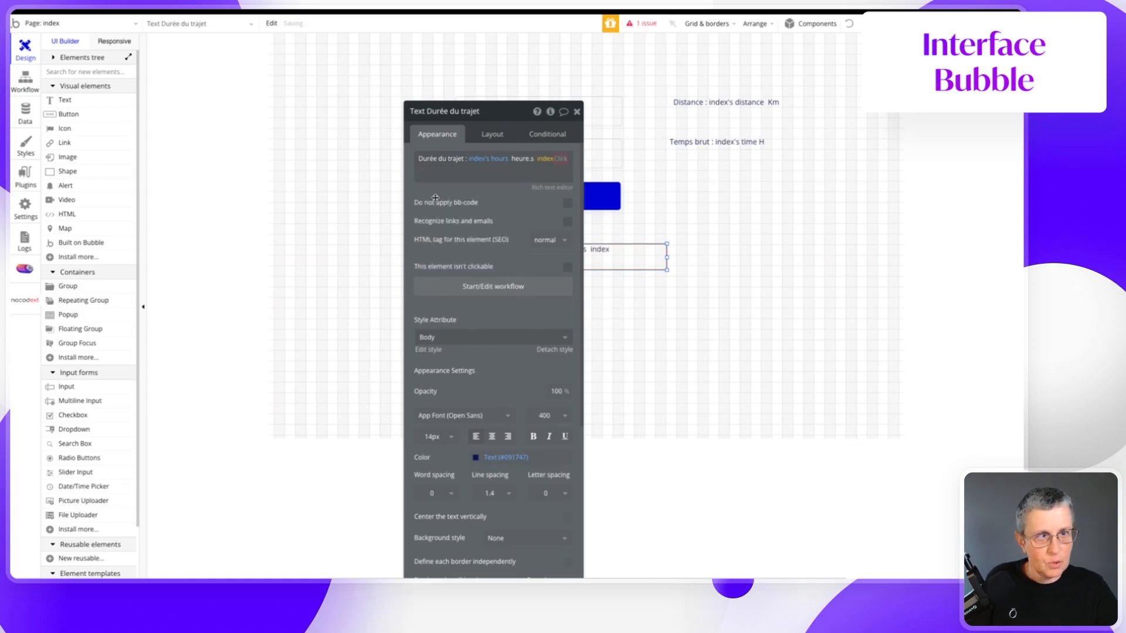
left_click(445, 248)
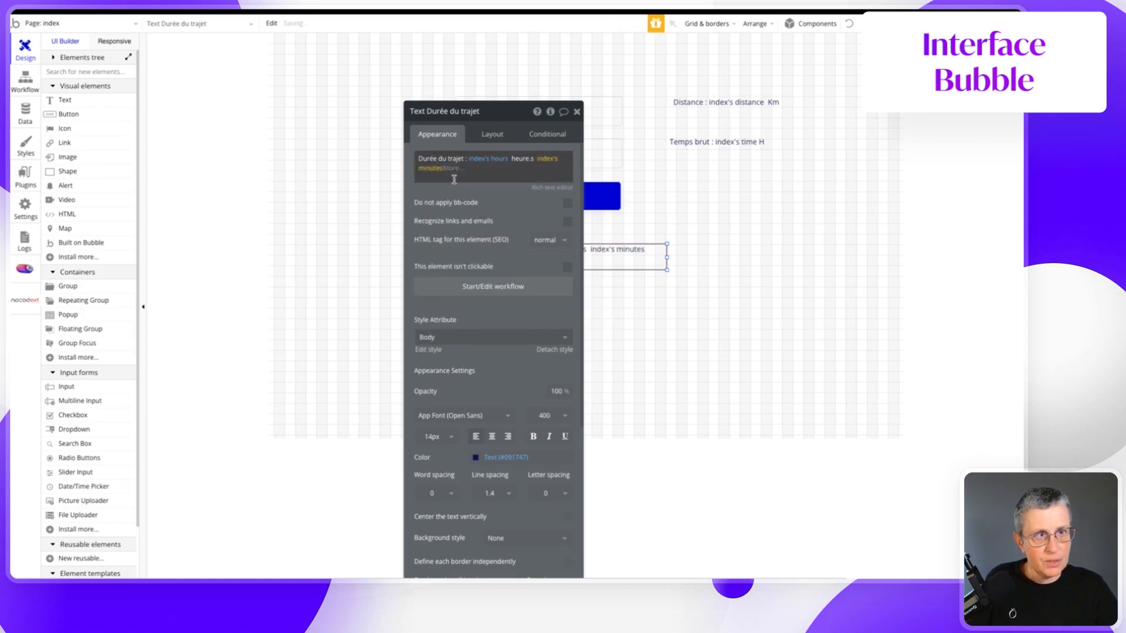
- Add the unit label "minute.s" after index's minutes in the Durée du trajet text
left_click(478, 175)
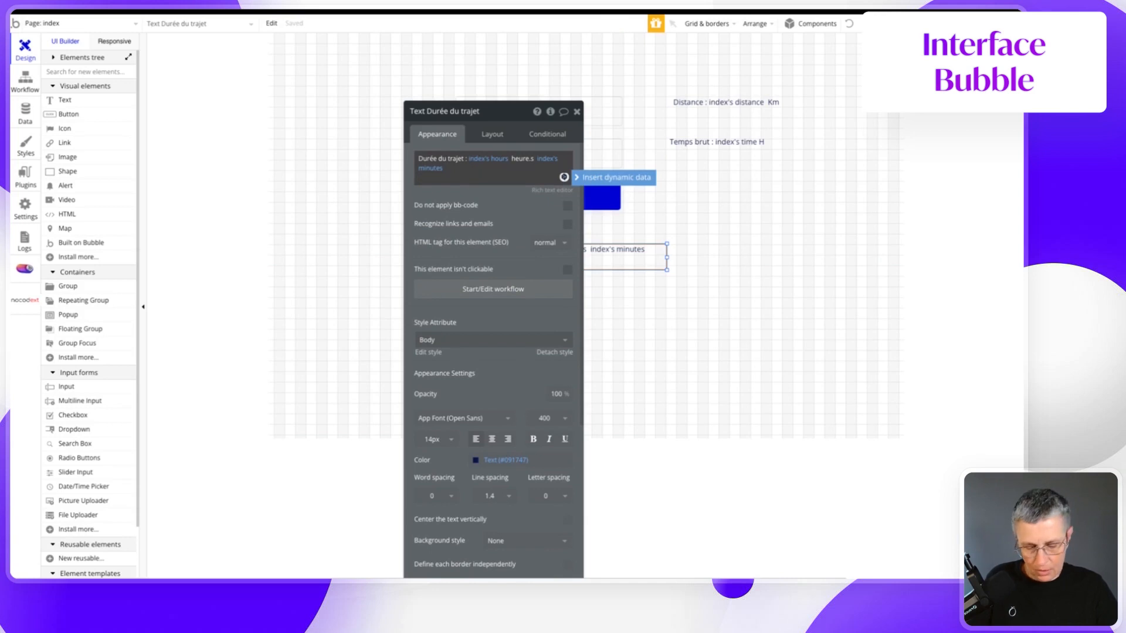
type("m")
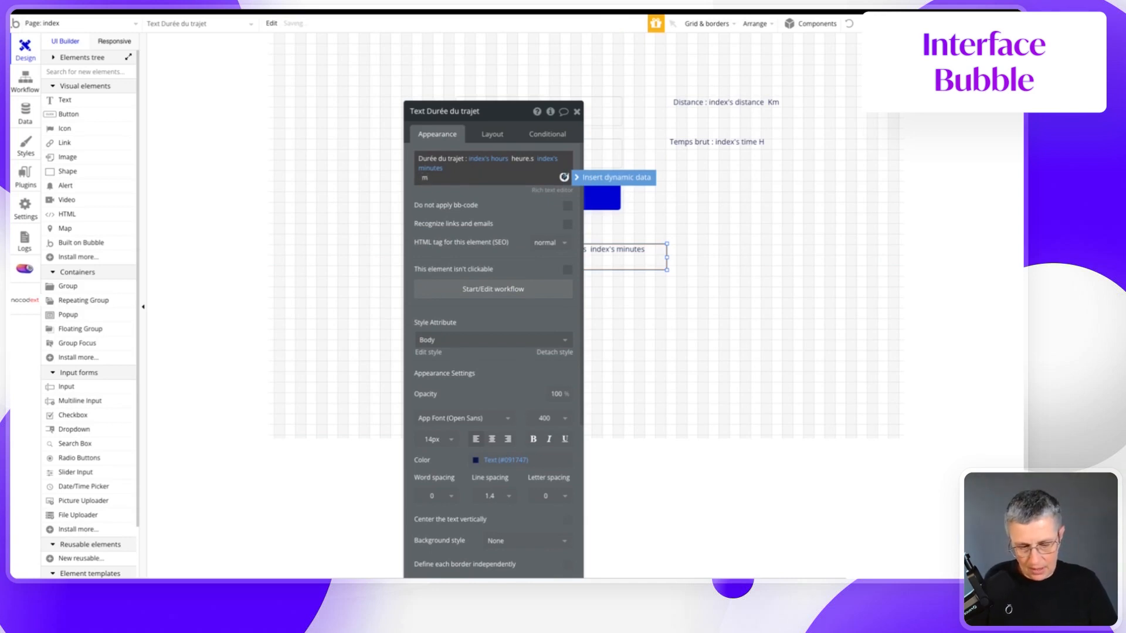
type("inutes")
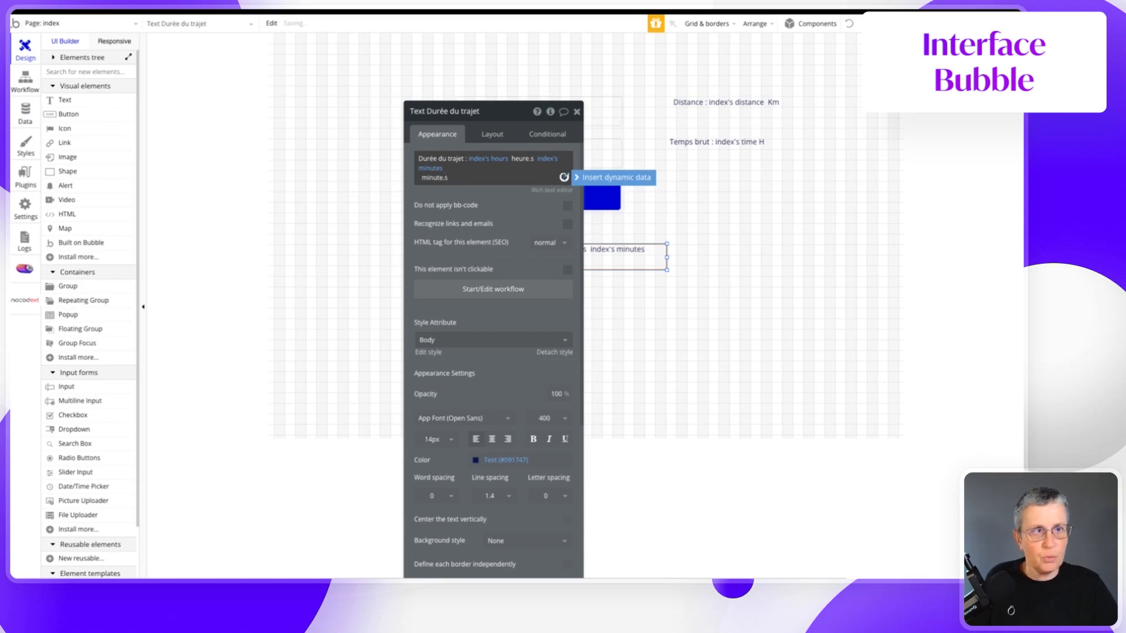
left_click(496, 196)
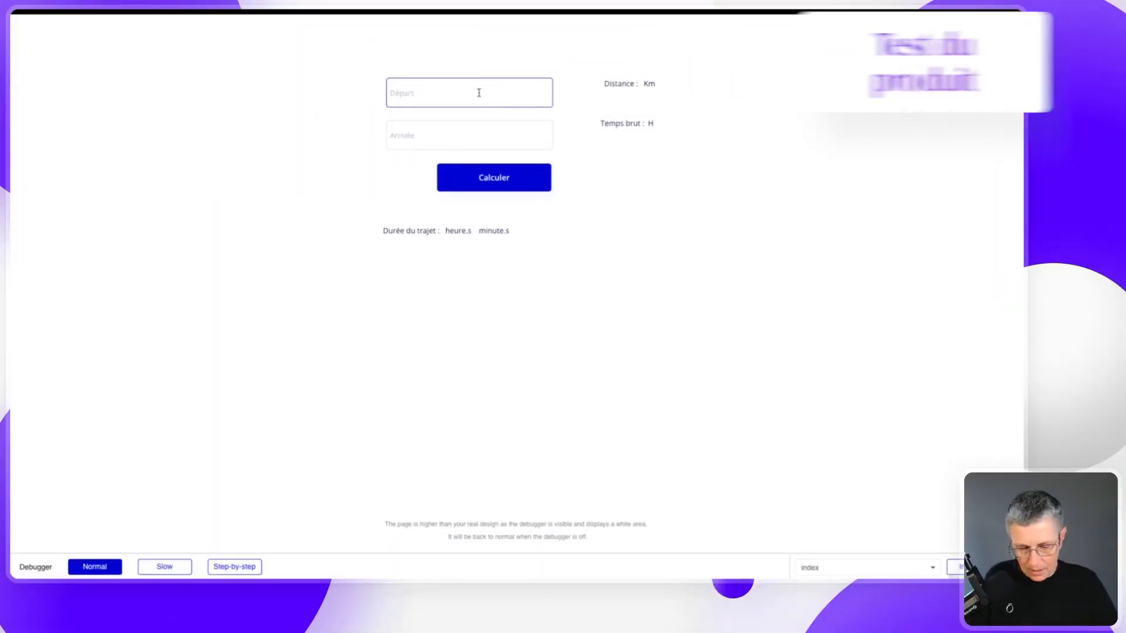
- Test the previewed page by calculating the trip from Paris, France to Marseille, France
type("Par")
key("Tab")
type("Marseille")
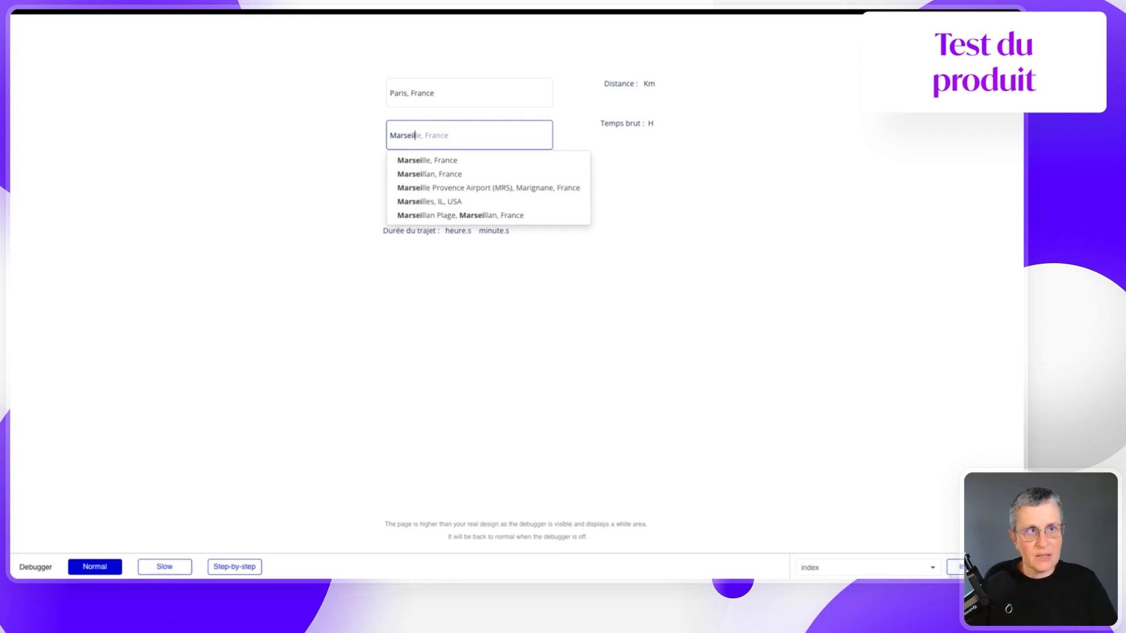
left_click(410, 162)
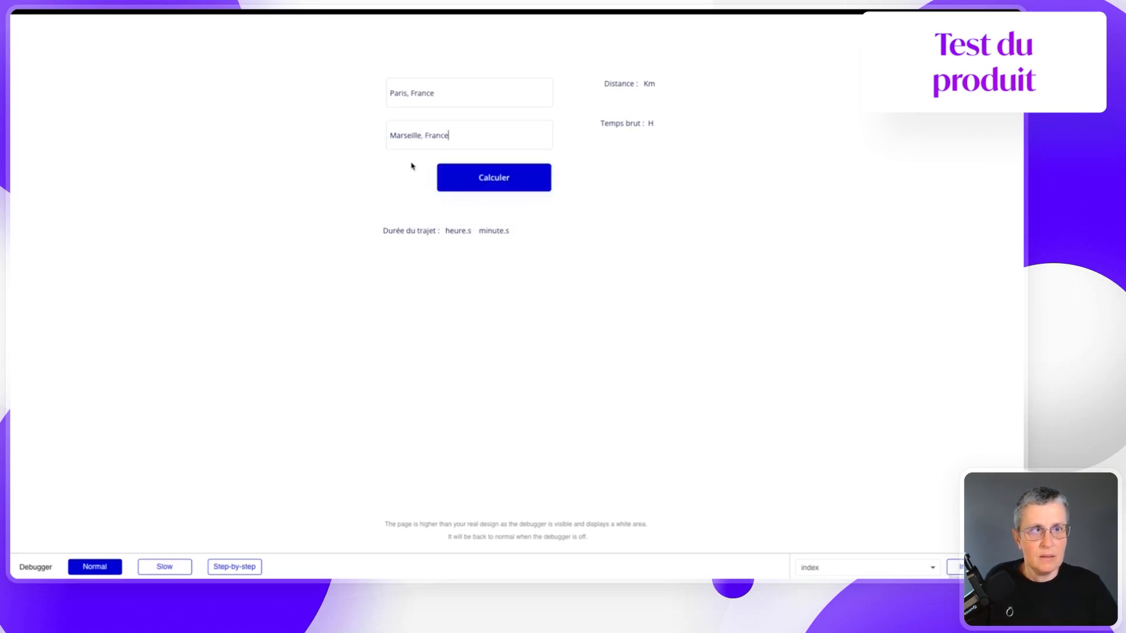
left_click(467, 178)
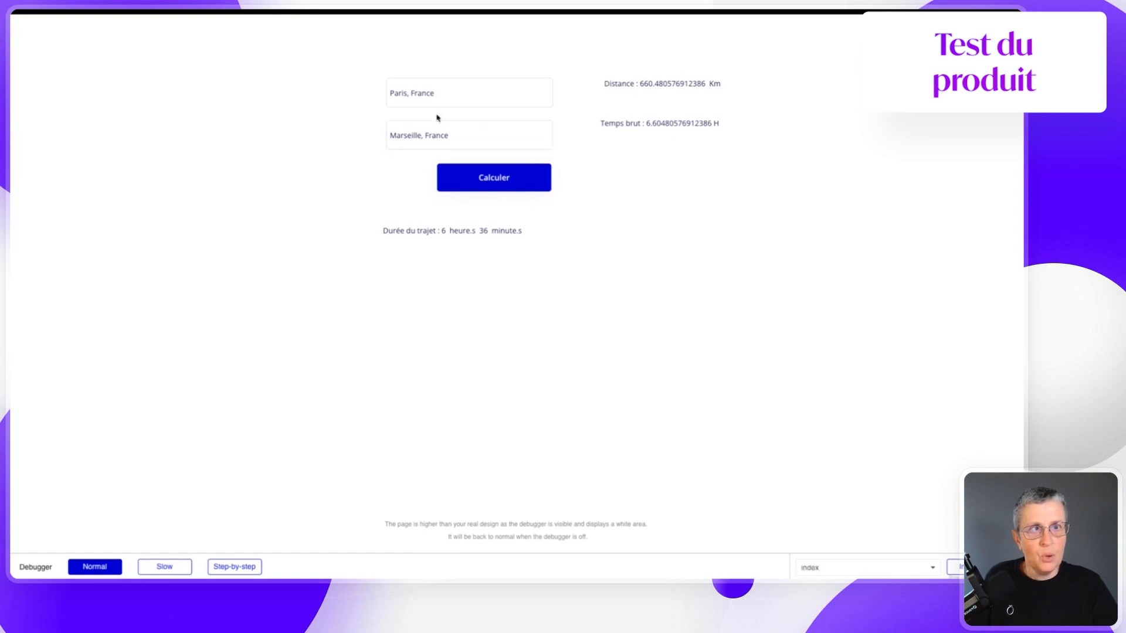
left_click(443, 226)
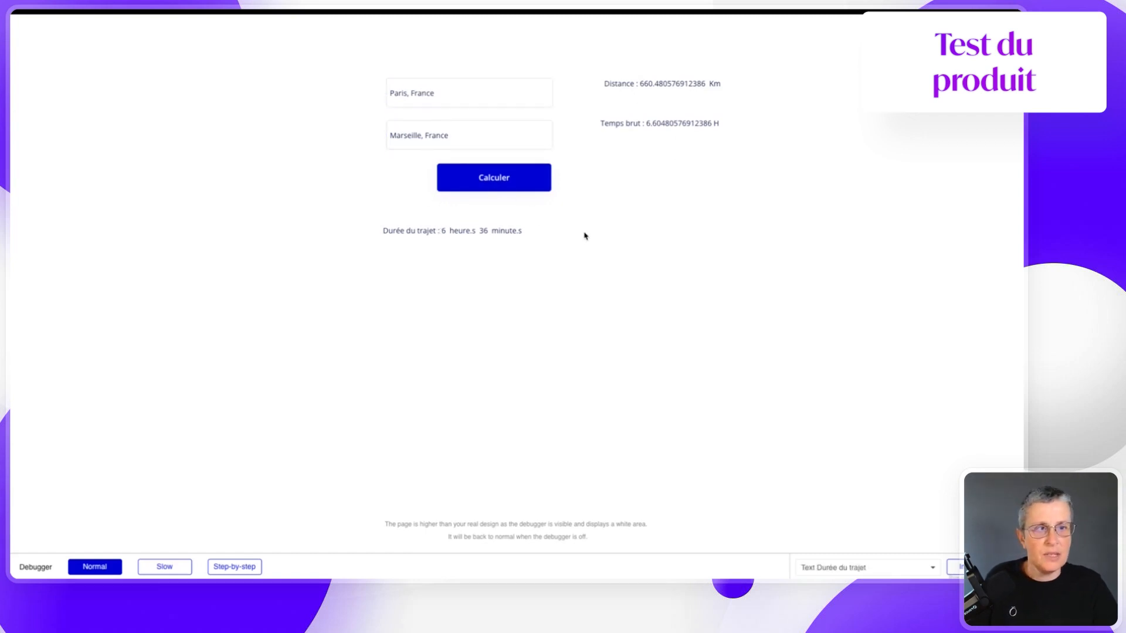
left_click(657, 259)
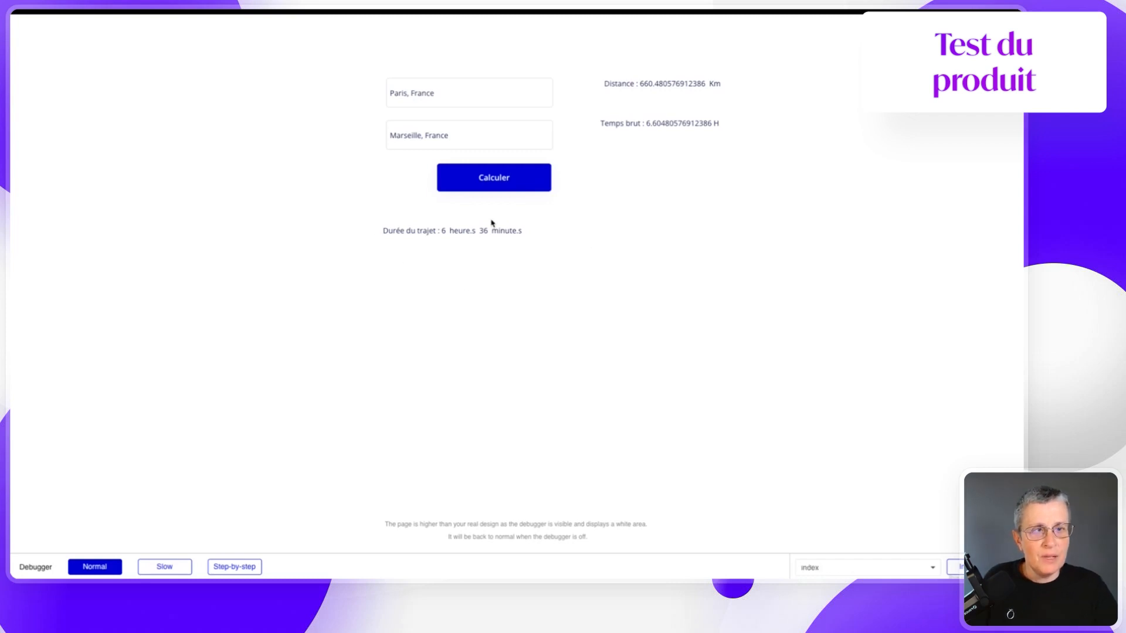
left_click_drag(528, 231, 384, 236)
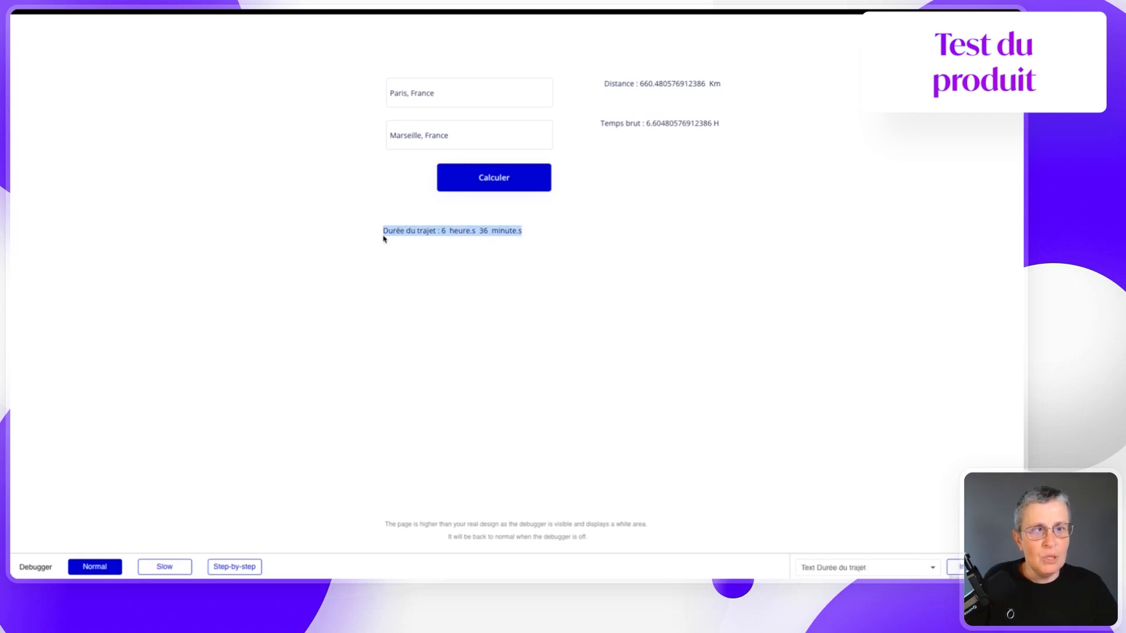
left_click(370, 94)
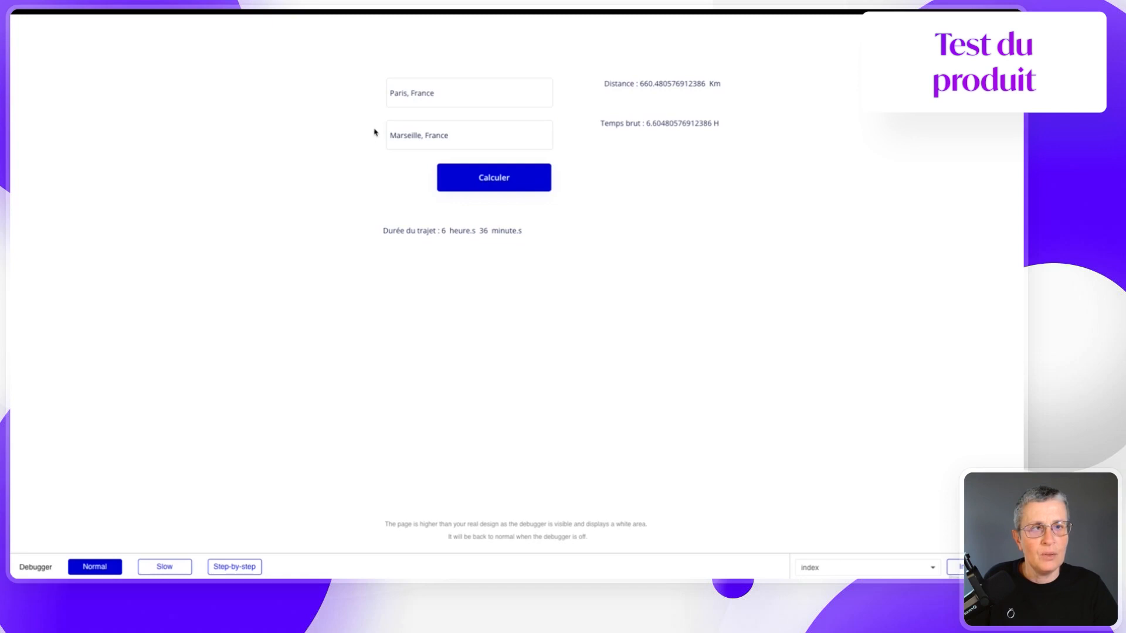